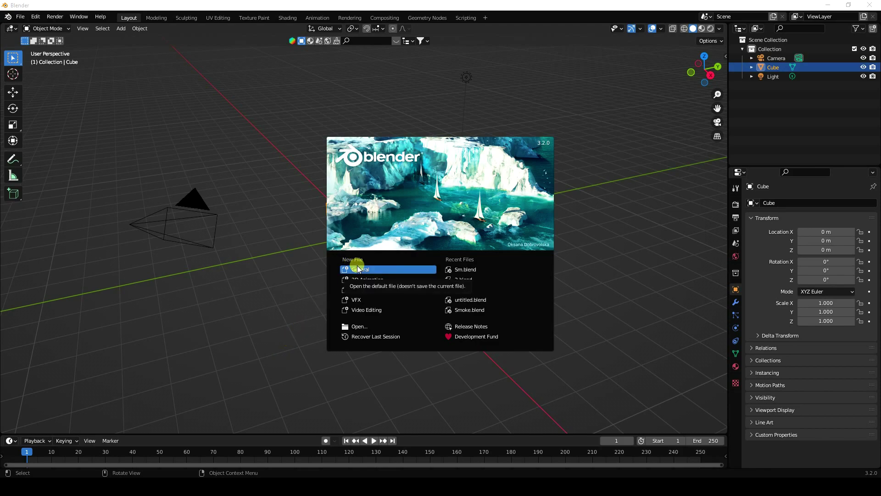
Start a new General scene and delete the default camera, cube and light
{"action": "left_click", "coordinate": [122, 157]}
{"action": "left_click_drag", "start_coordinate": [111, 154], "coordinate": [569, 334]}
{"action": "key", "text": "Delete"}
{"action": "left_click", "coordinate": [122, 29]}
{"action": "mouse_move", "coordinate": [136, 42]}
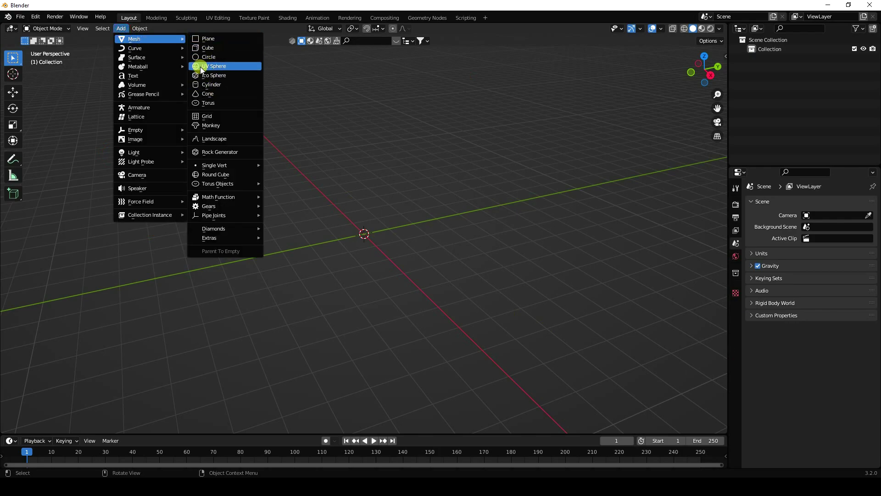
Add a UV sphere with 64 segments, 32 rings and a 0.3 m radius
{"action": "left_click", "coordinate": [222, 67]}
{"action": "key", "text": "s"}
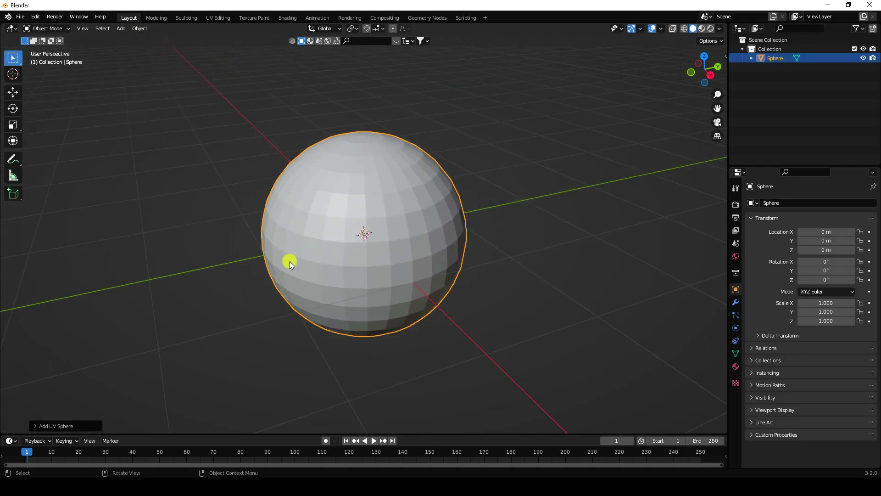
{"action": "left_click", "coordinate": [54, 420]}
{"action": "left_click", "coordinate": [117, 326]}
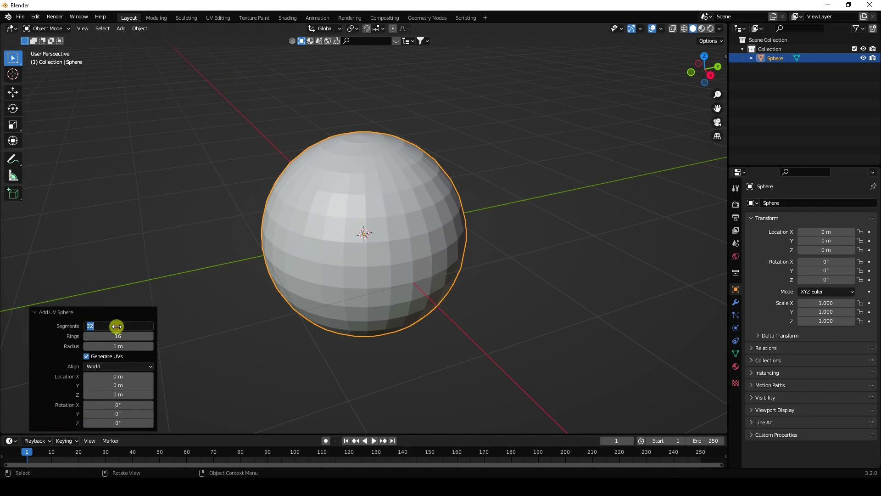
{"action": "left_click", "coordinate": [115, 336]}
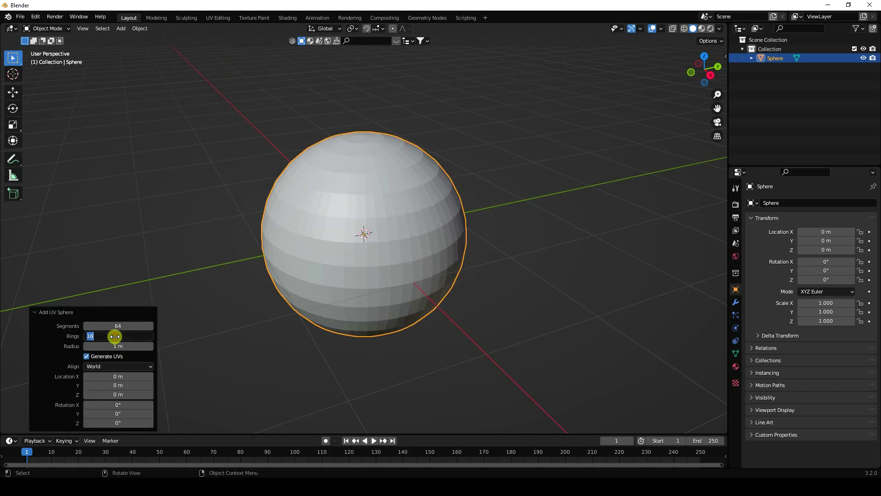
{"action": "type", "text": "32"}
{"action": "key", "text": "Return"}
{"action": "left_click", "coordinate": [116, 345]}
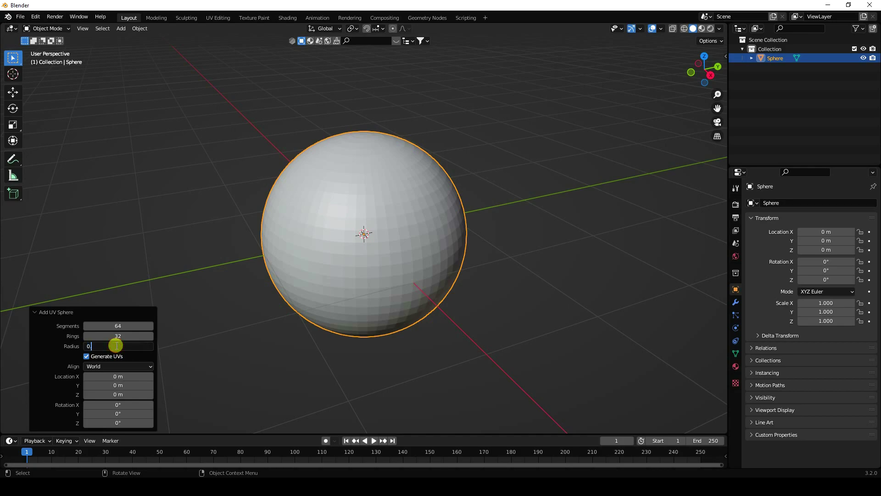
{"action": "type", "text": "0.3"}
{"action": "key", "text": "Return"}
Shade the sphere smooth and move it along Y to -3.992 m
{"action": "right_click", "coordinate": [365, 238]}
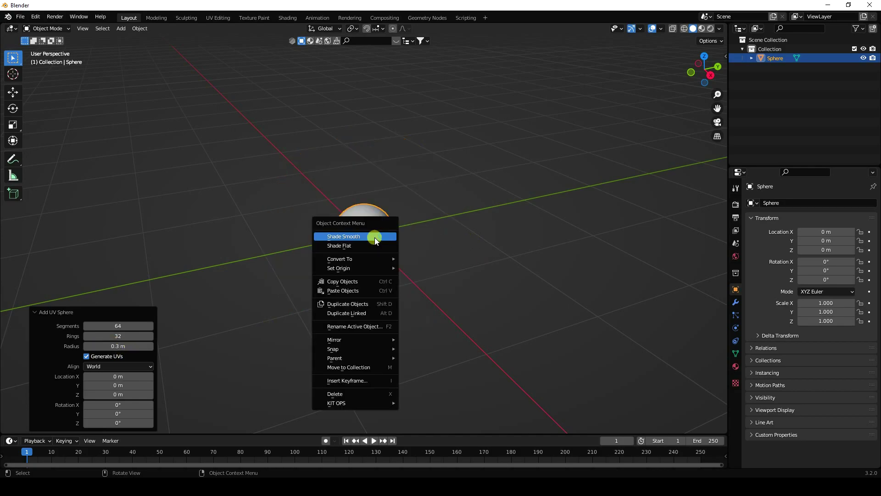
{"action": "left_click", "coordinate": [373, 237]}
{"action": "middle_click_drag", "start_coordinate": [339, 245], "coordinate": [373, 271]}
{"action": "left_click", "coordinate": [14, 91]}
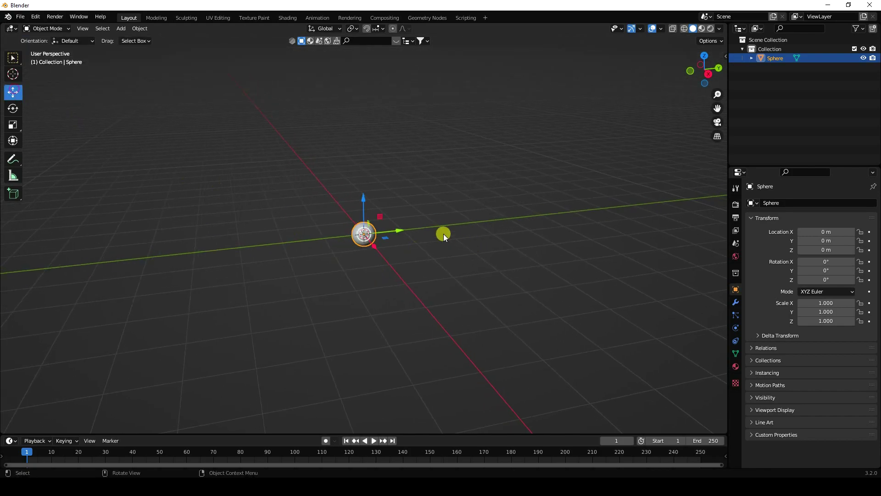
{"action": "left_click_drag", "start_coordinate": [399, 228], "coordinate": [227, 239]}
{"action": "left_click", "coordinate": [120, 29]}
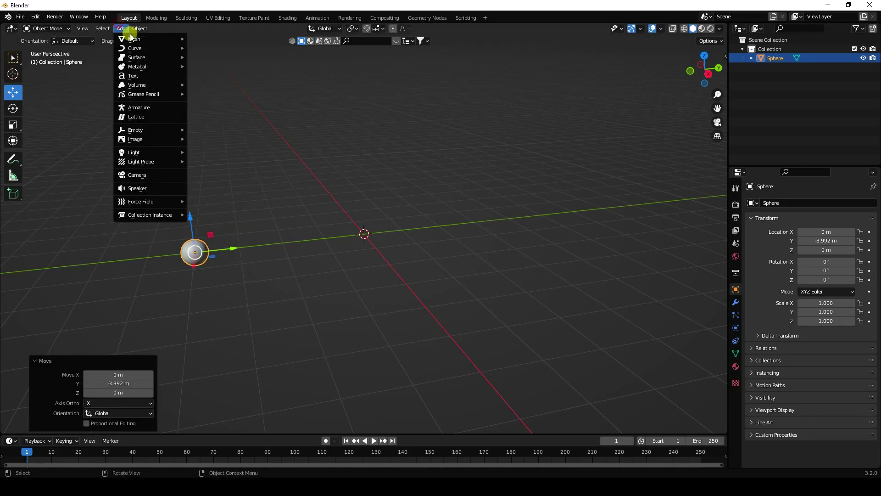
Add a cube at the origin and scale it to 3, 0.3 and 3
{"action": "mouse_move", "coordinate": [134, 39]}
{"action": "left_click", "coordinate": [221, 46]}
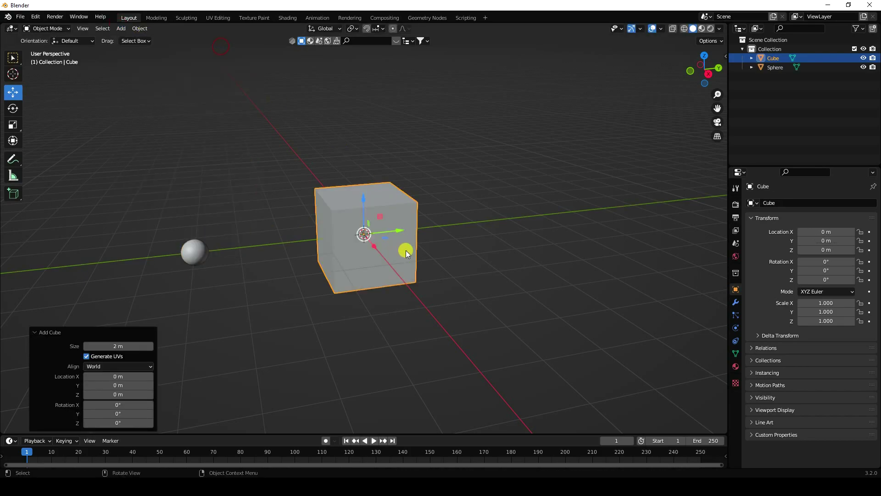
{"action": "left_click", "coordinate": [817, 304]}
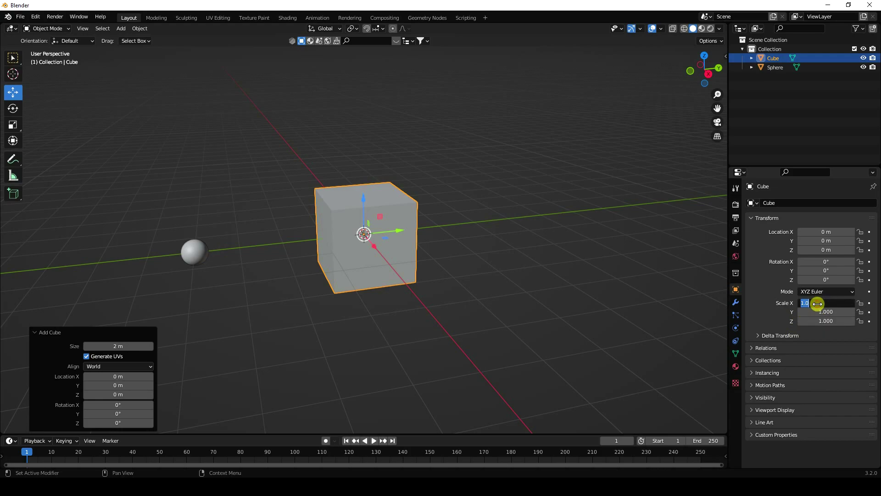
{"action": "type", "text": "3"}
{"action": "key", "text": "Tab"}
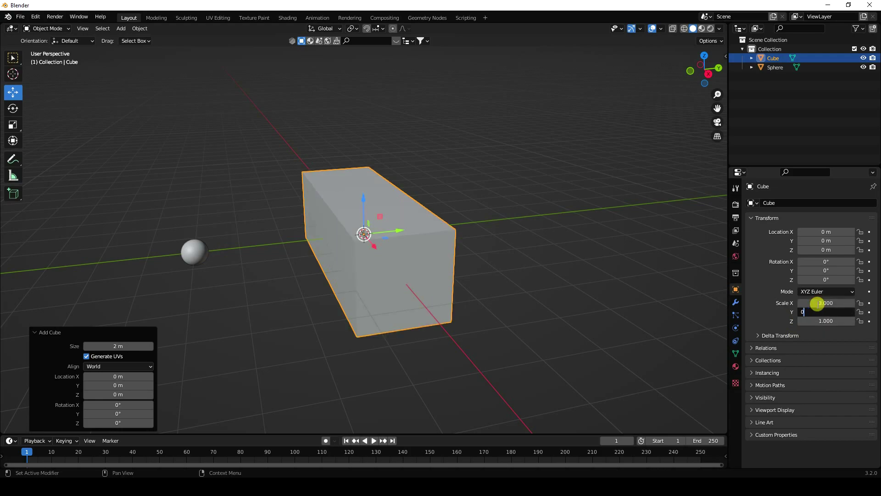
{"action": "type", "text": "0.3"}
{"action": "key", "text": "Tab"}
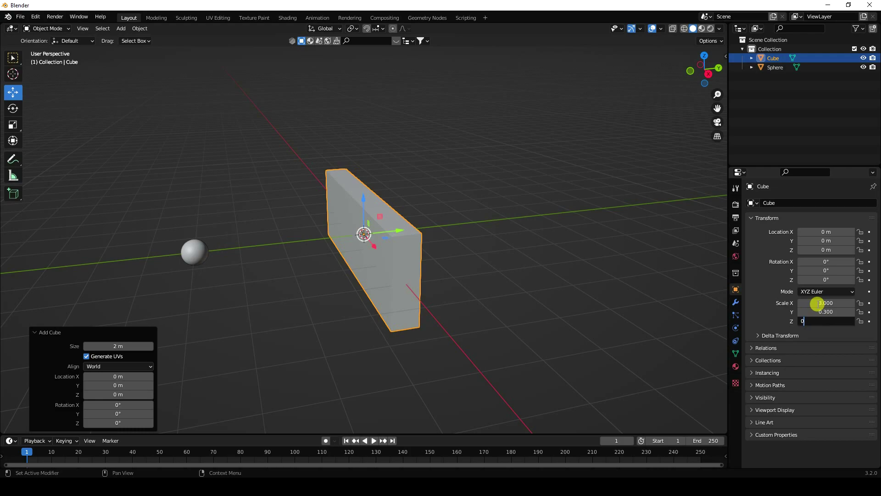
{"action": "type", "text": "3"}
{"action": "key", "text": "Return"}
{"action": "middle_click_drag", "start_coordinate": [414, 112], "coordinate": [417, 165]}
Reduce the cube's Y scale to 0.1 to make a thin slab
{"action": "left_click", "coordinate": [825, 312]}
{"action": "type", "text": "0"}
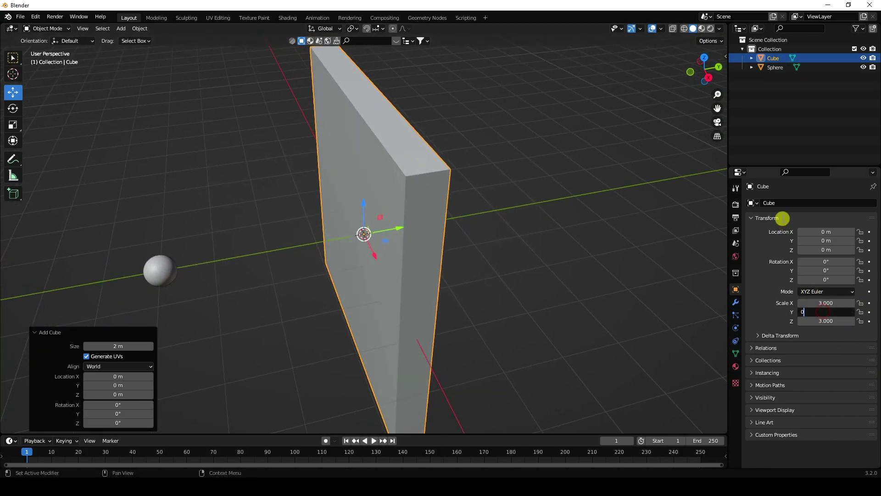
{"action": "type", "text": ".1"}
{"action": "key", "text": "Return"}
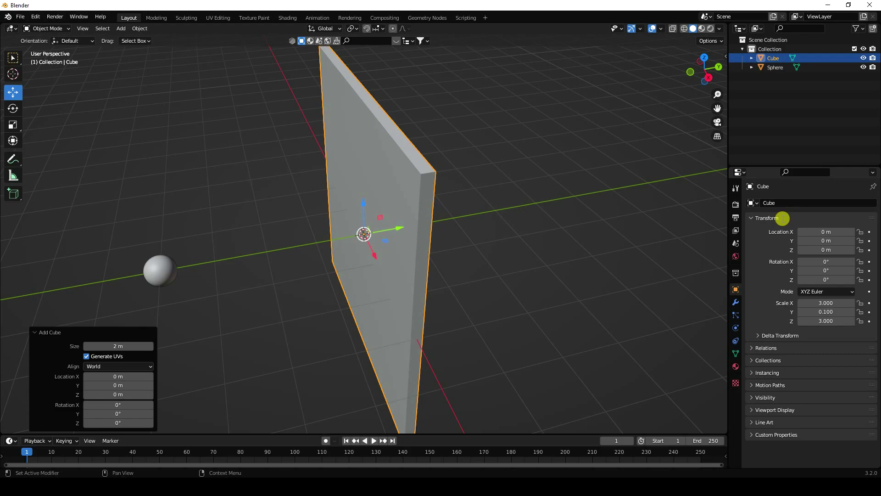
{"action": "mouse_move", "coordinate": [464, 265]}
{"action": "middle_mouse_down"}
{"action": "mouse_move", "coordinate": [523, 240]}
{"action": "mouse_move", "coordinate": [462, 245]}
{"action": "mouse_move", "coordinate": [458, 261]}
{"action": "mouse_move", "coordinate": [473, 261]}
{"action": "middle_mouse_up"}
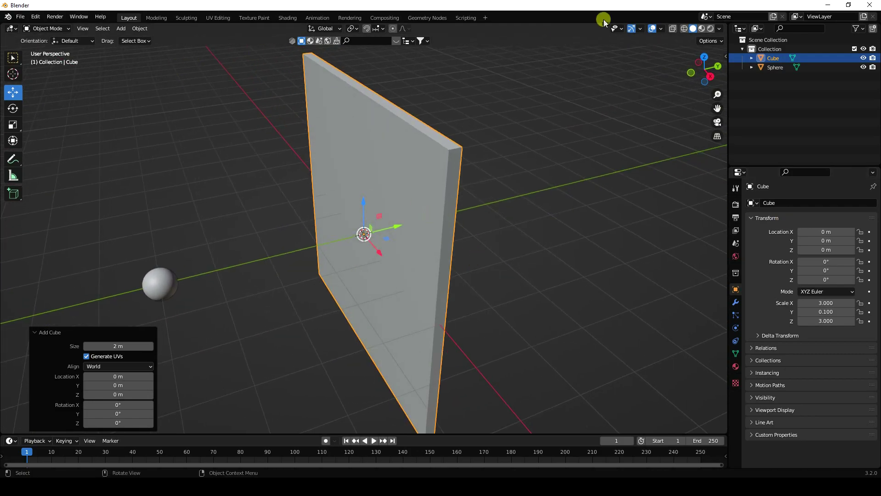
Turn on the wireframe overlay and reselect the slab
{"action": "left_click", "coordinate": [659, 29]}
{"action": "left_click", "coordinate": [596, 184]}
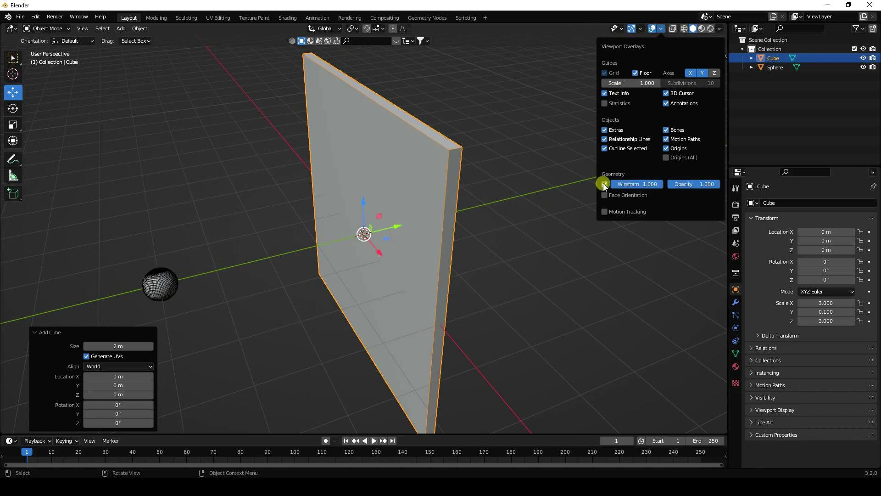
{"action": "left_click", "coordinate": [487, 206]}
{"action": "left_click", "coordinate": [428, 209]}
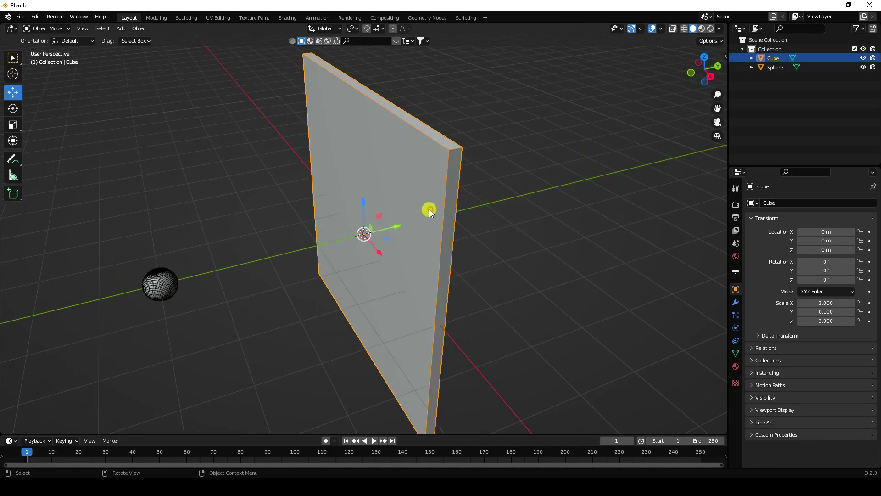
Add a Bevel modifier to the slab with 0.05 m amount and 30 segments
{"action": "left_click", "coordinate": [735, 302]}
{"action": "left_click", "coordinate": [765, 204]}
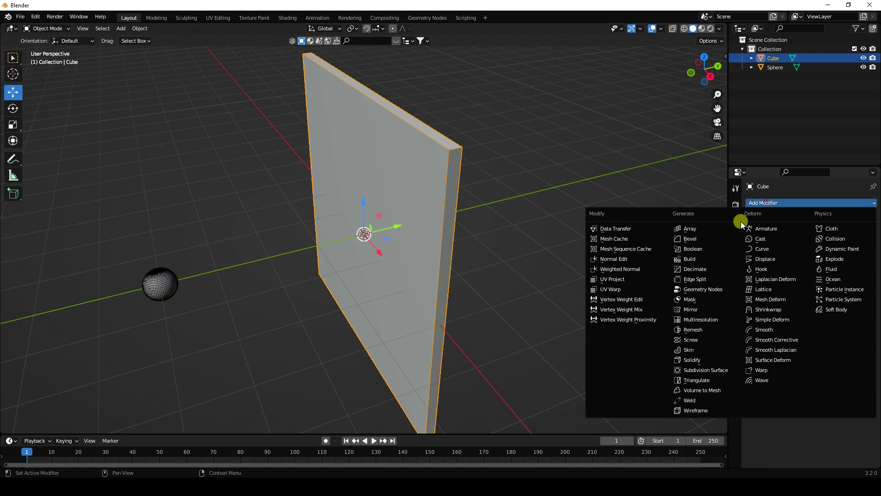
{"action": "left_click", "coordinate": [690, 240]}
{"action": "left_click_drag", "start_coordinate": [825, 264], "coordinate": [865, 262]}
{"action": "left_click", "coordinate": [823, 254]}
{"action": "key", "text": "Return"}
{"action": "left_click", "coordinate": [819, 264]}
{"action": "type", "text": "30"}
{"action": "key", "text": "Return"}
Turn the wireframe overlay back off and reselect the beveled slab
{"action": "left_click", "coordinate": [522, 137]}
{"action": "middle_click_drag", "start_coordinate": [522, 137], "coordinate": [419, 219]}
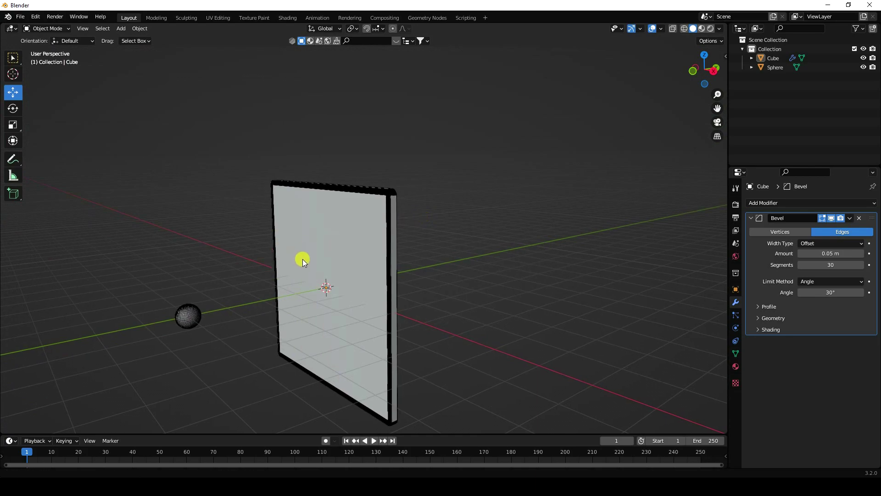
{"action": "middle_click_drag", "start_coordinate": [301, 258], "coordinate": [525, 133]}
{"action": "left_click", "coordinate": [661, 31]}
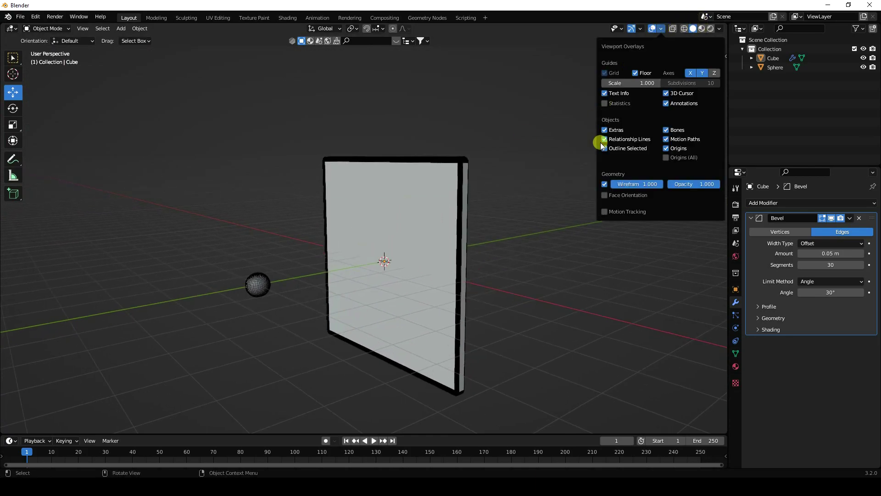
{"action": "left_click", "coordinate": [604, 184]}
{"action": "middle_click_drag", "start_coordinate": [486, 198], "coordinate": [403, 215]}
{"action": "left_click", "coordinate": [400, 212]}
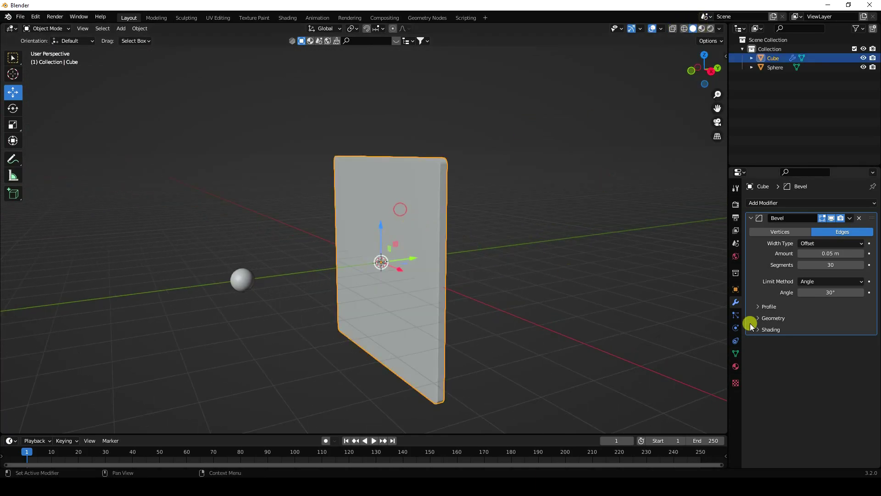
Add Fluid physics to the slab as an Effector with 1 sampling substep
{"action": "left_click", "coordinate": [736, 327]}
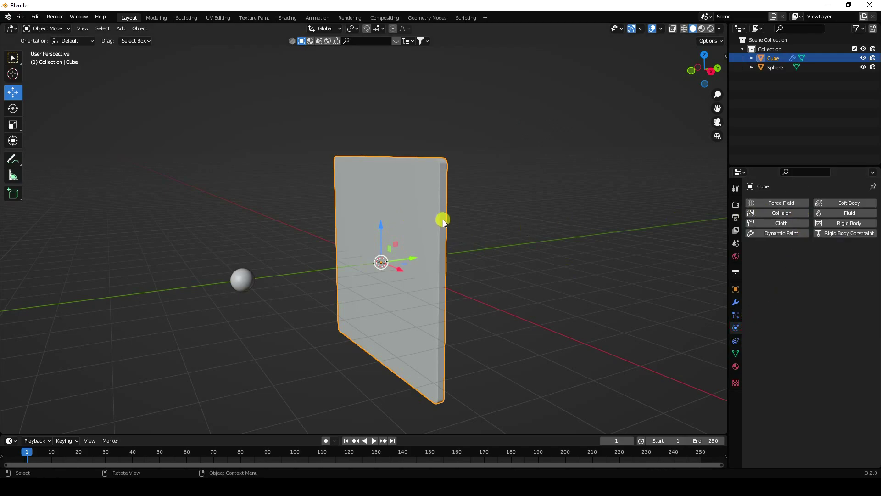
{"action": "left_click", "coordinate": [843, 214]}
{"action": "left_click", "coordinate": [813, 262]}
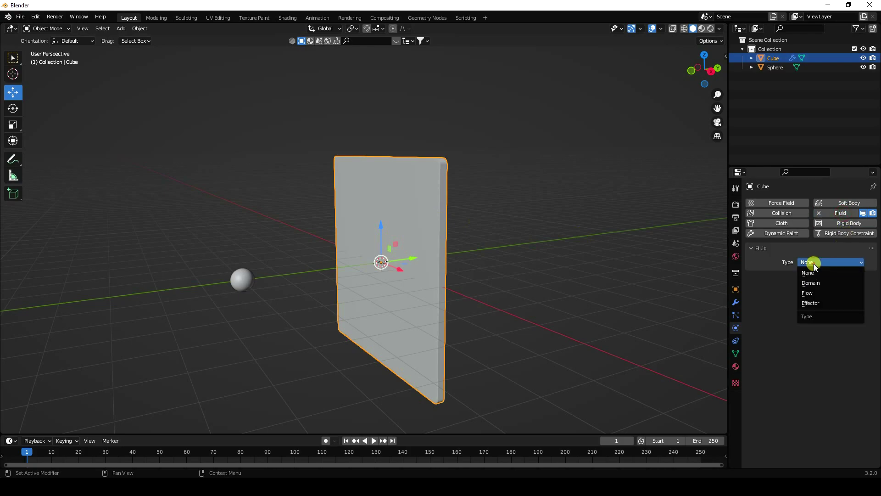
{"action": "left_click", "coordinate": [819, 303]}
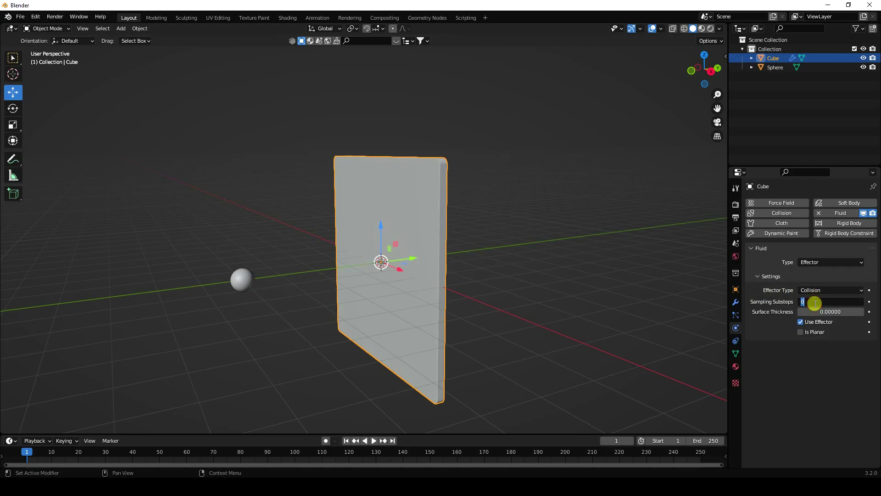
{"action": "double_click", "coordinate": [813, 312]}
{"action": "type", "text": "1"}
{"action": "key", "text": "Return"}
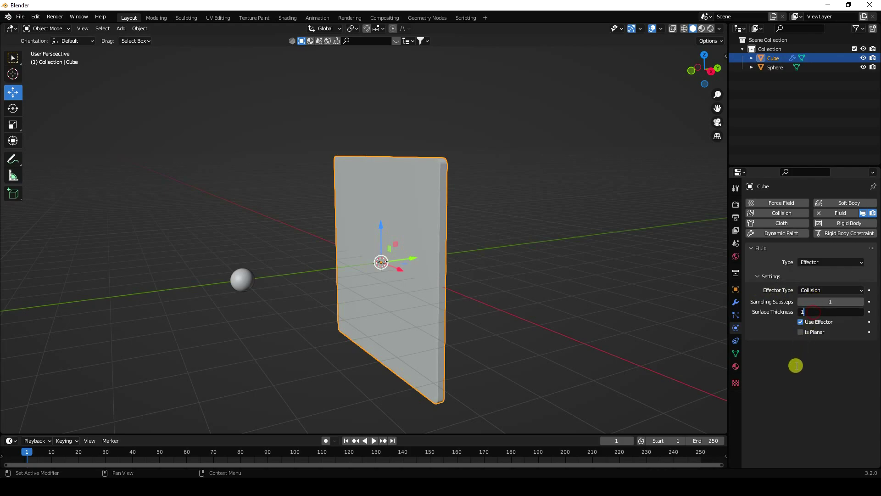
{"action": "left_click", "coordinate": [236, 278]}
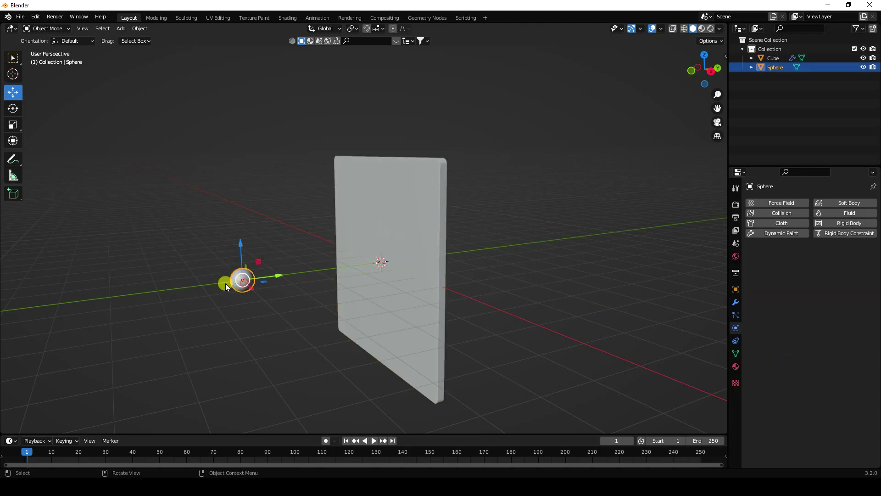
Apply Quick Smoke to the sphere and preview the simulation from frame 1
{"action": "left_click", "coordinate": [138, 30]}
{"action": "mouse_move", "coordinate": [166, 266]}
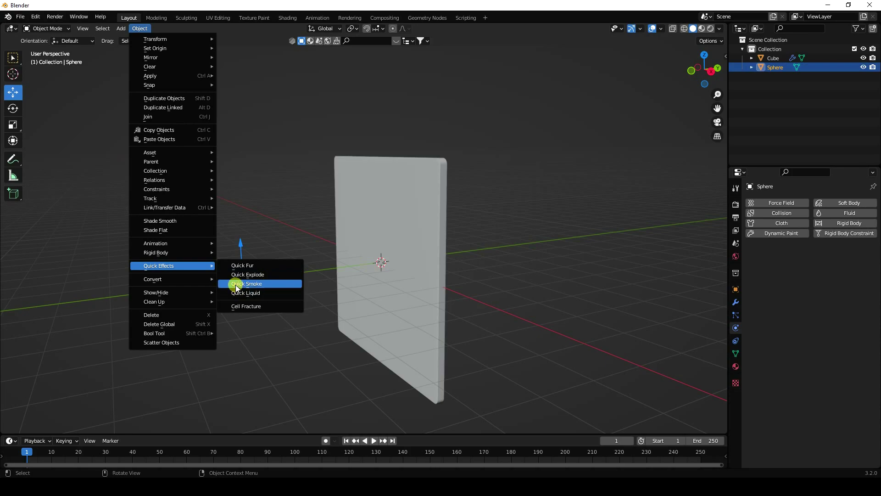
{"action": "left_click", "coordinate": [262, 283]}
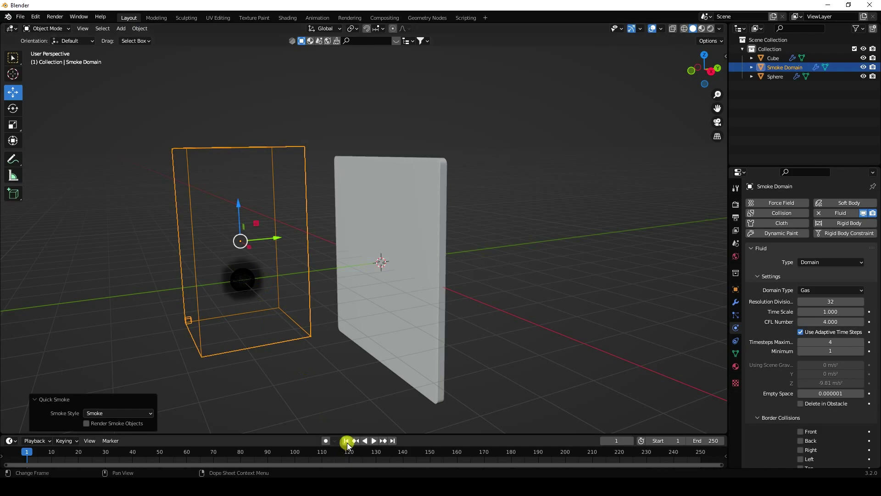
{"action": "left_click", "coordinate": [374, 441]}
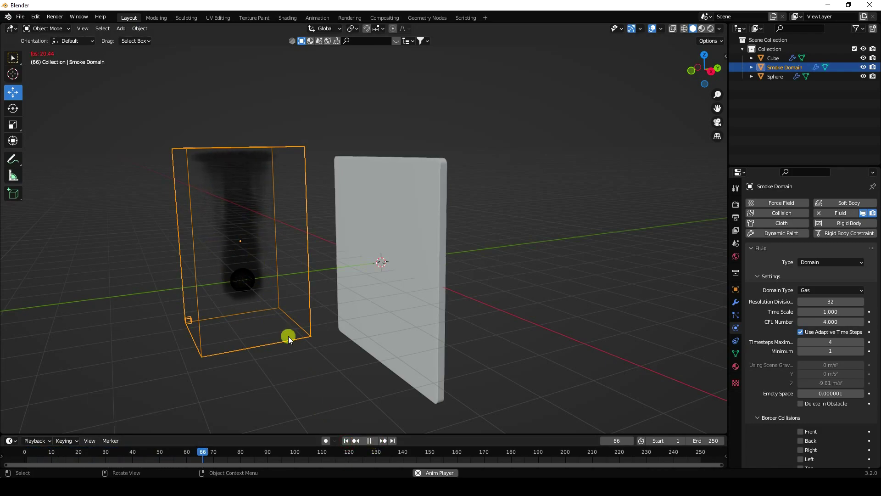
{"action": "left_click", "coordinate": [369, 441]}
{"action": "left_click", "coordinate": [346, 440]}
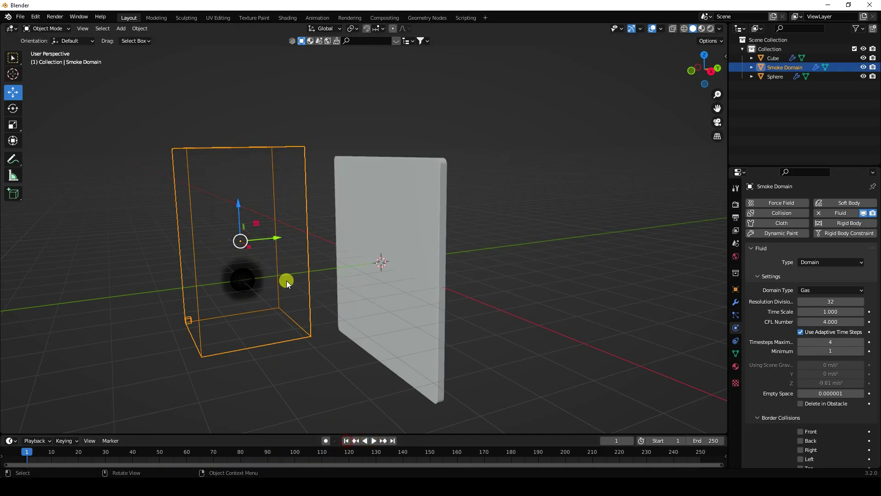
{"action": "scroll", "coordinate": [780, 452], "scroll_direction": "down", "scroll_amount": 7}
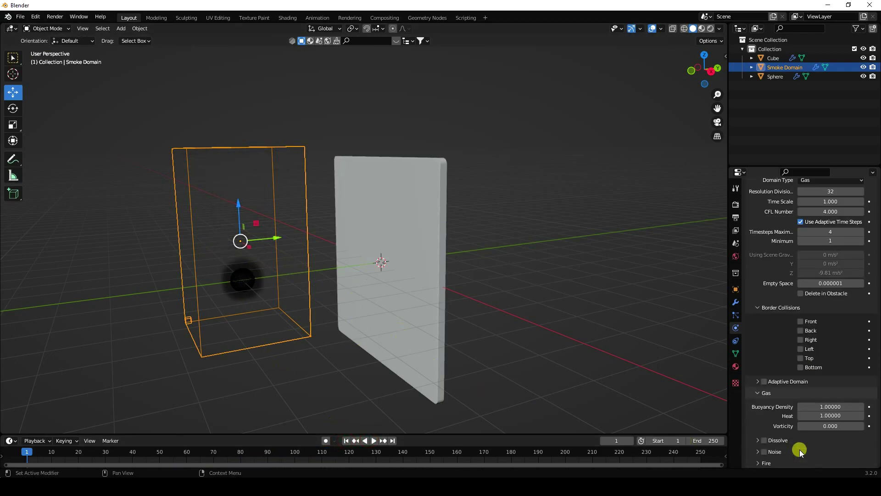
Enable initial velocity on the sphere's smoke flow with Y set to 5 m/s
{"action": "left_click", "coordinate": [775, 77]}
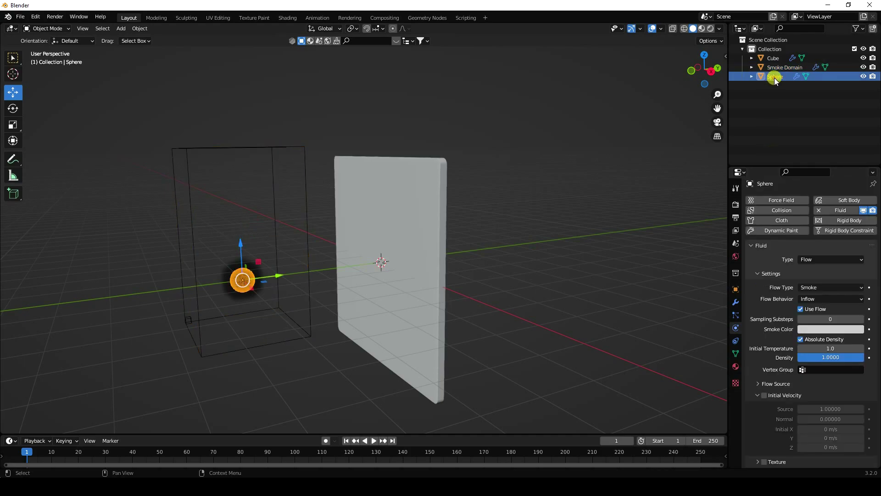
{"action": "left_click", "coordinate": [764, 395]}
{"action": "left_click", "coordinate": [818, 439]}
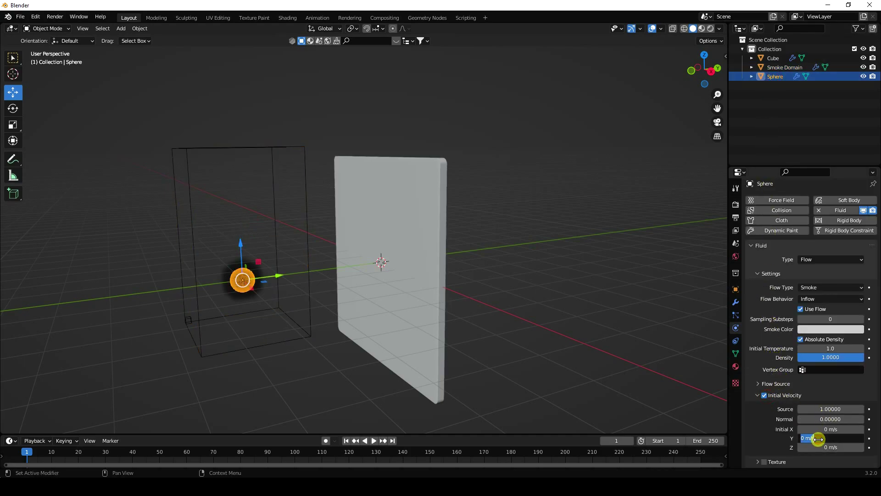
{"action": "type", "text": "5"}
{"action": "key", "text": "Return"}
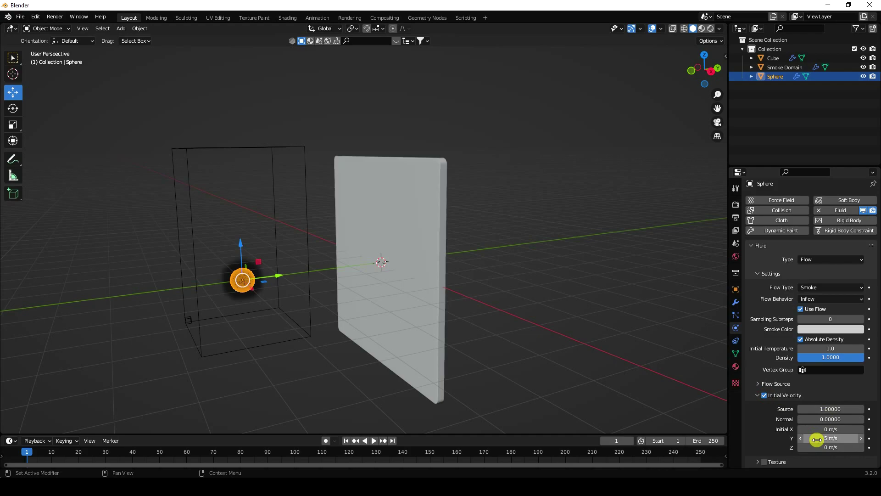
{"action": "left_click", "coordinate": [780, 67]}
{"action": "scroll", "coordinate": [768, 320], "scroll_direction": "down", "scroll_amount": 12}
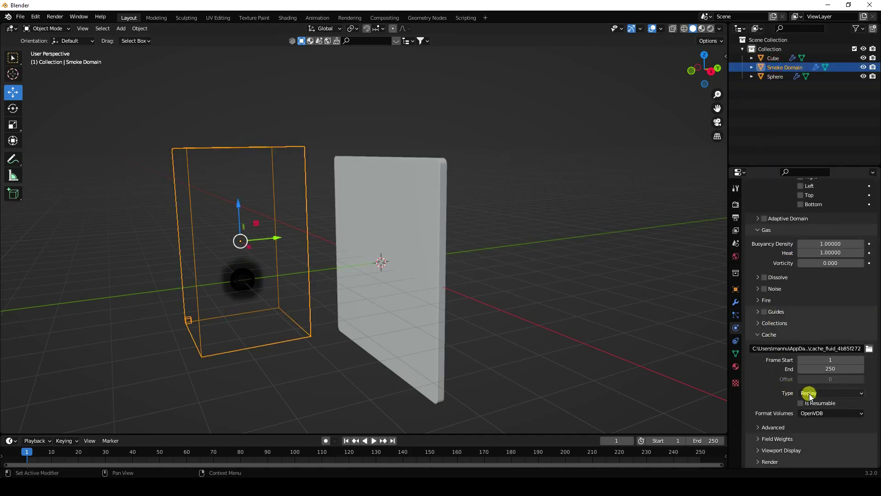
Set the domain cache type to All, end frame 100, and bake all
{"action": "left_click", "coordinate": [807, 393]}
{"action": "left_click", "coordinate": [807, 423]}
{"action": "left_click", "coordinate": [828, 369]}
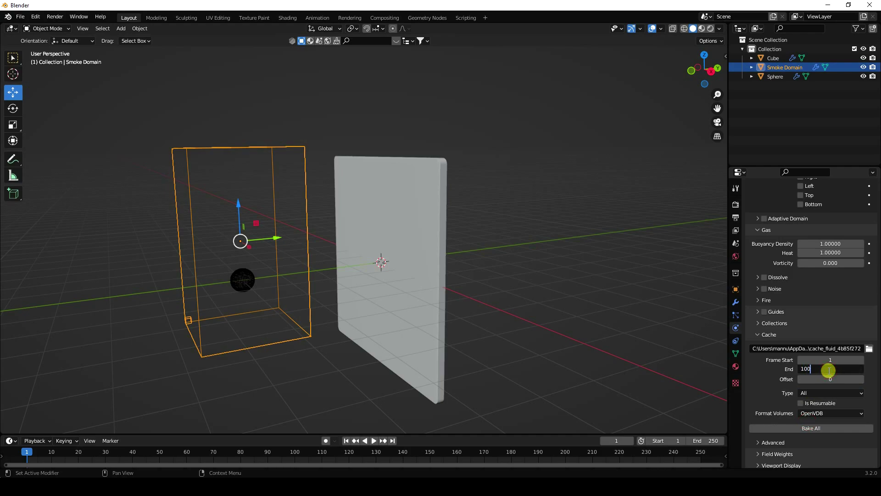
{"action": "key", "text": "Return"}
{"action": "left_click", "coordinate": [784, 430]}
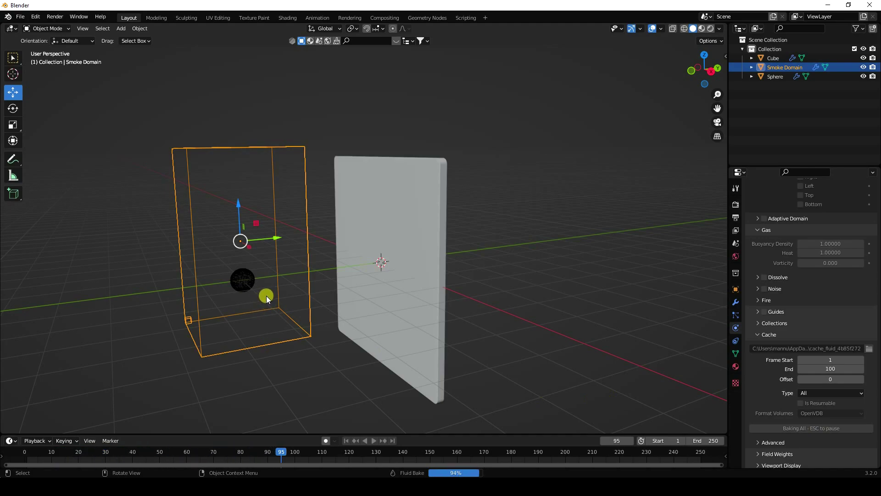
Play back the baked smoke, then pause and return to frame 1
{"action": "scroll", "coordinate": [271, 301], "scroll_direction": "up", "scroll_amount": 1}
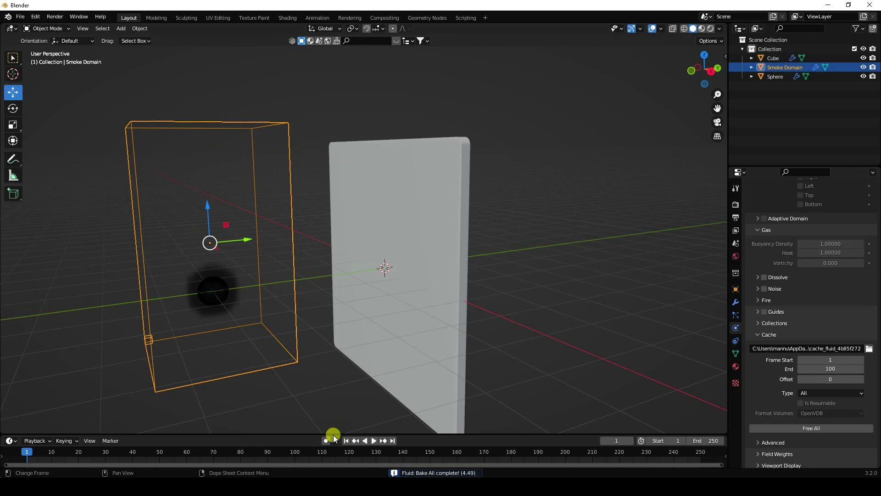
{"action": "left_click", "coordinate": [372, 440]}
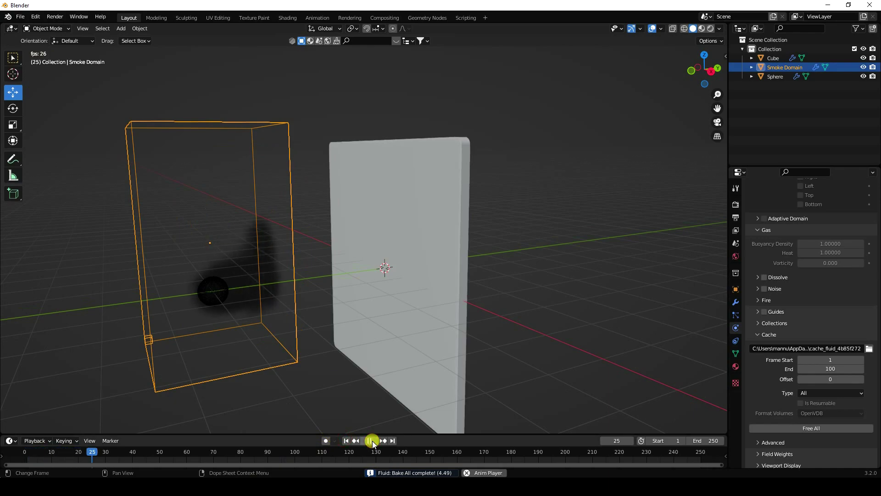
{"action": "scroll", "coordinate": [207, 301], "scroll_direction": "up", "scroll_amount": 2}
{"action": "scroll", "coordinate": [206, 302], "scroll_direction": "down", "scroll_amount": 2}
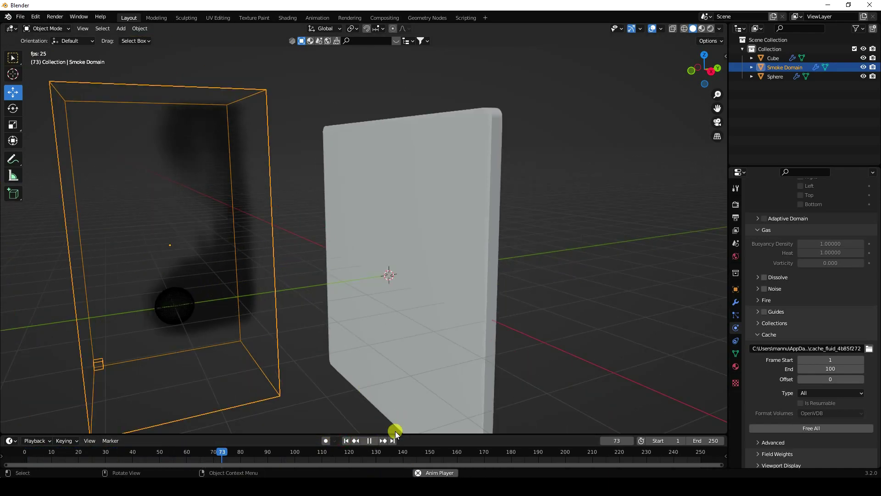
{"action": "left_click", "coordinate": [369, 441]}
{"action": "scroll", "coordinate": [309, 303], "scroll_direction": "down", "scroll_amount": 2}
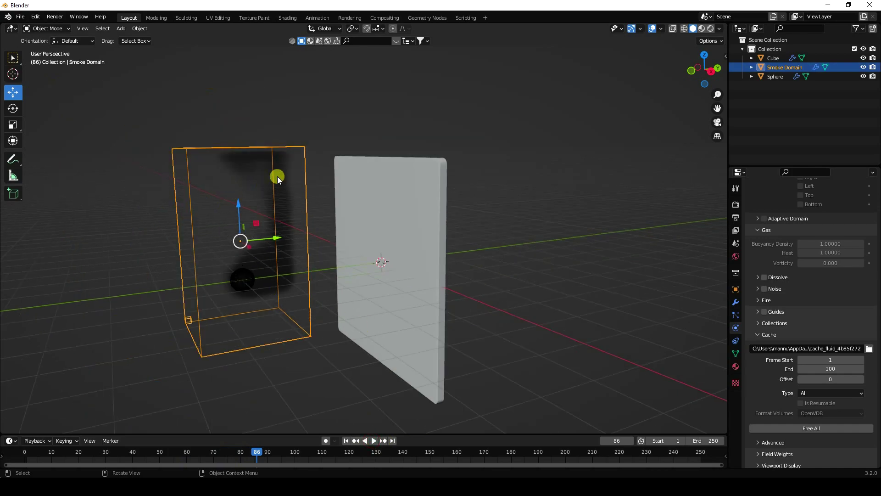
{"action": "left_click", "coordinate": [348, 441]}
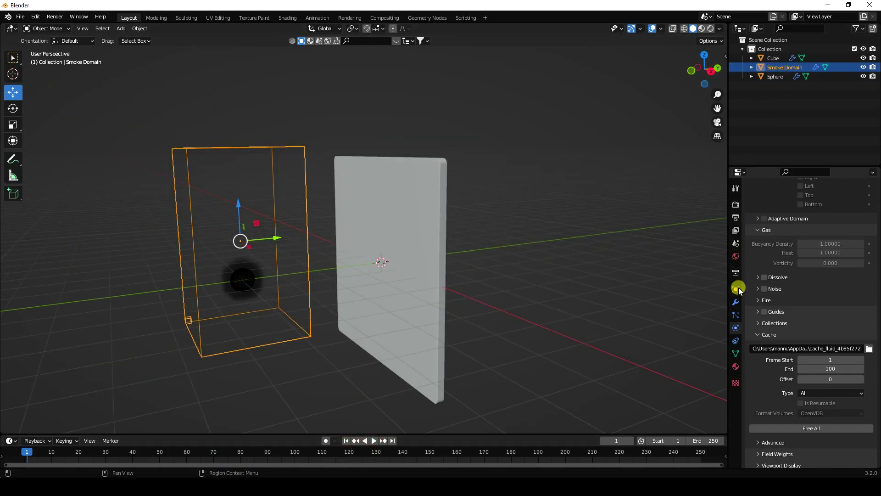
Free the smoke bake and scale the Smoke Domain to 10 on X, Y and Z
{"action": "left_click", "coordinate": [798, 427]}
{"action": "left_click", "coordinate": [736, 289]}
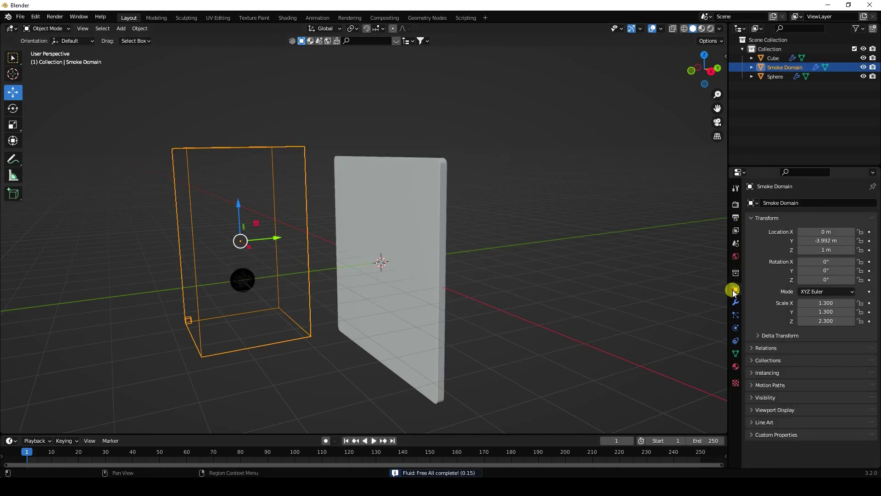
{"action": "left_click", "coordinate": [819, 303]}
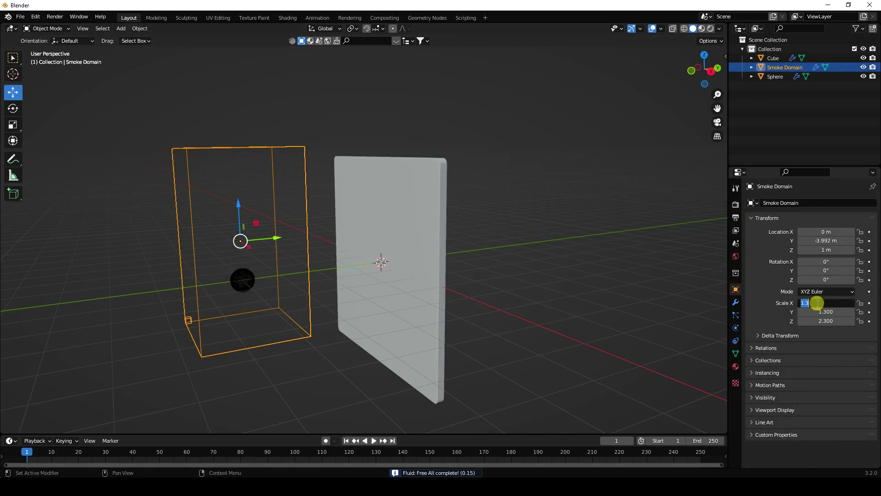
{"action": "type", "text": "10"}
{"action": "key", "text": "Return"}
{"action": "left_click", "coordinate": [823, 312]}
{"action": "type", "text": "10"}
{"action": "key", "text": "Return"}
{"action": "left_click", "coordinate": [823, 321]}
{"action": "type", "text": "10"}
{"action": "key", "text": "Return"}
Move the Smoke Domain along Y to 3.8127 m
{"action": "scroll", "coordinate": [194, 197], "scroll_direction": "down", "scroll_amount": 6}
{"action": "middle_click_drag", "start_coordinate": [349, 258], "coordinate": [356, 237]}
{"action": "left_click_drag", "start_coordinate": [357, 237], "coordinate": [431, 226]}
{"action": "scroll", "coordinate": [362, 240], "scroll_direction": "up", "scroll_amount": 3}
{"action": "mouse_move", "coordinate": [363, 239]}
{"action": "middle_mouse_down"}
{"action": "mouse_move", "coordinate": [384, 237]}
{"action": "mouse_move", "coordinate": [375, 236]}
{"action": "middle_mouse_up"}
{"action": "scroll", "coordinate": [375, 235], "scroll_direction": "up", "scroll_amount": 4}
{"action": "scroll", "coordinate": [437, 291], "scroll_direction": "down", "scroll_amount": 2}
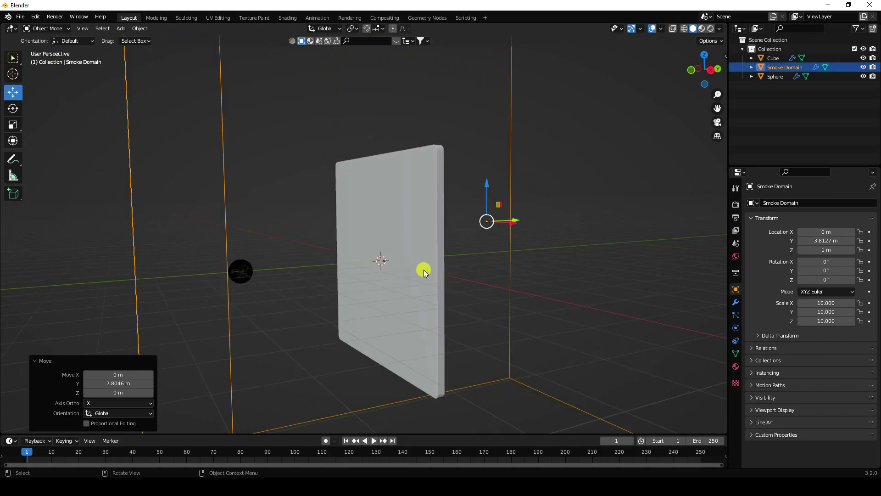
Set the Smoke Domain's resolution divisions to 64 and run Bake All again
{"action": "left_click", "coordinate": [779, 67]}
{"action": "left_click", "coordinate": [736, 327]}
{"action": "scroll", "coordinate": [755, 340], "scroll_direction": "down", "scroll_amount": 5}
{"action": "scroll", "coordinate": [761, 348], "scroll_direction": "up", "scroll_amount": 5}
{"action": "left_click", "coordinate": [830, 301]}
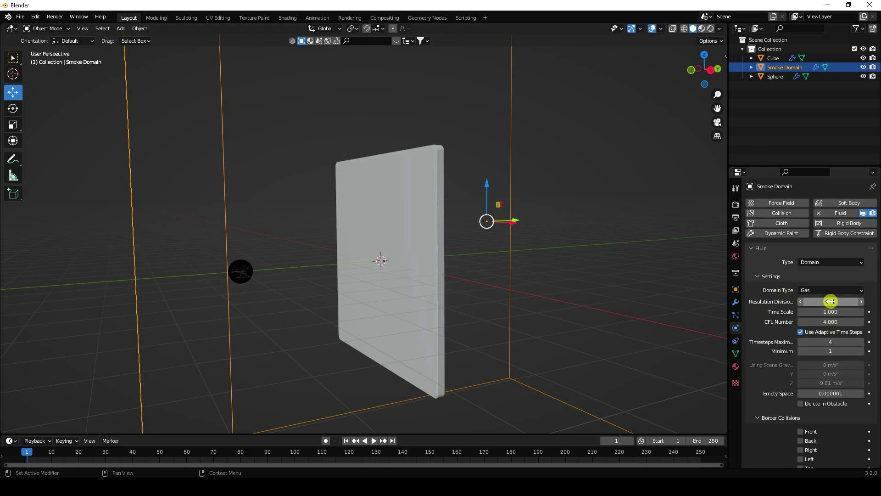
{"action": "type", "text": "64"}
{"action": "key", "text": "Return"}
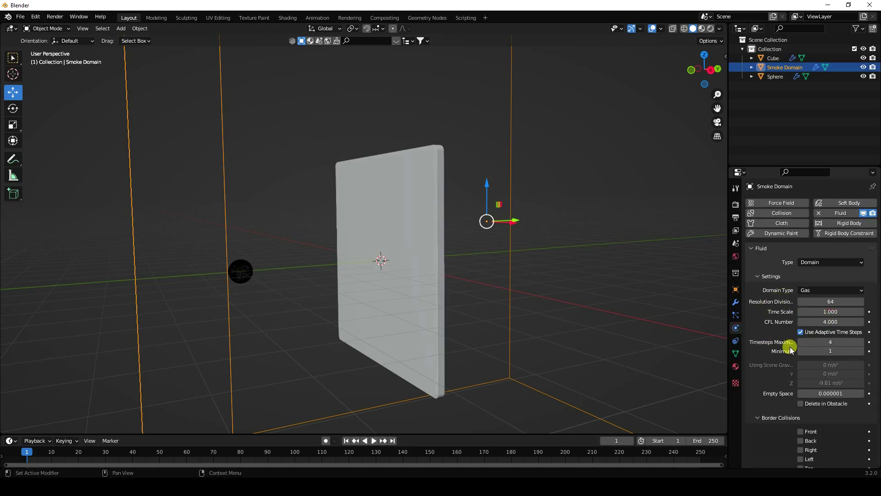
{"action": "scroll", "coordinate": [786, 344], "scroll_direction": "down", "scroll_amount": 15}
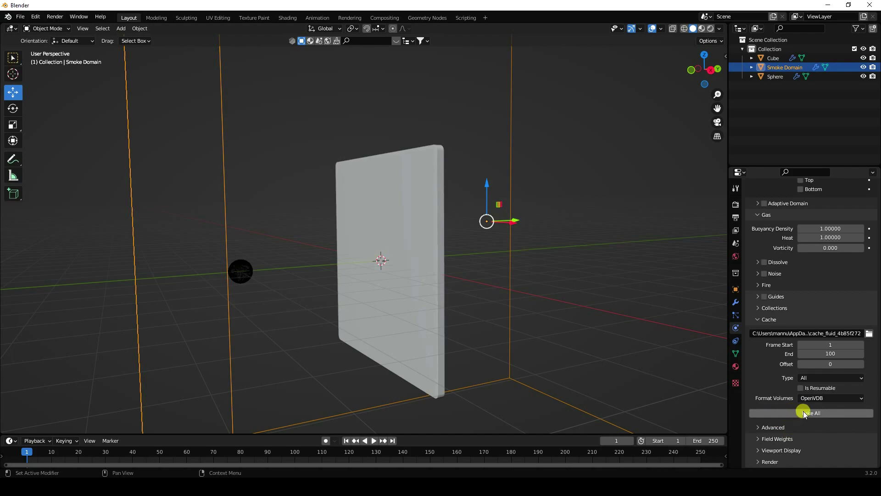
{"action": "left_click", "coordinate": [820, 413]}
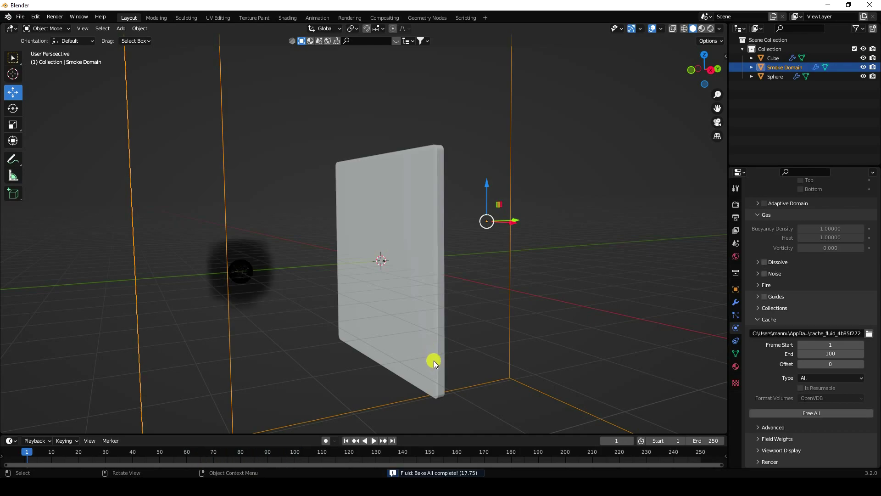
Play the 64-resolution smoke bake twice from frame 1, orbiting to watch it hit the plane
{"action": "left_click", "coordinate": [373, 440]}
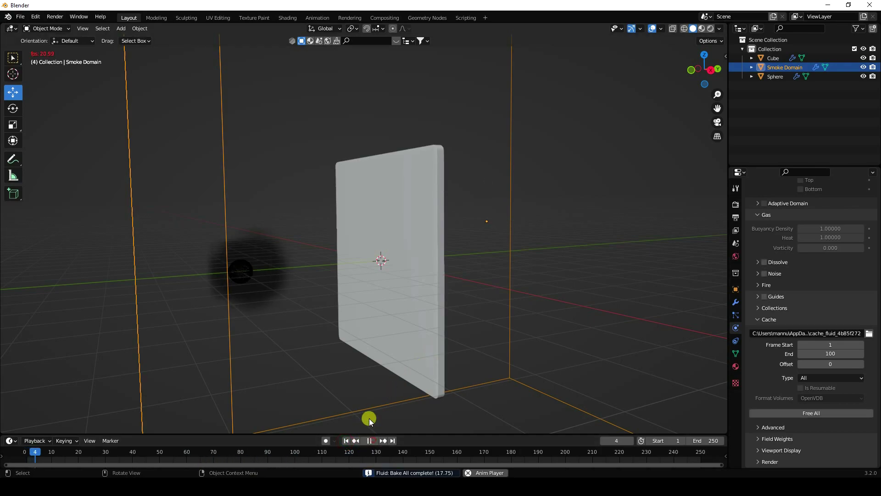
{"action": "scroll", "coordinate": [405, 238], "scroll_direction": "up", "scroll_amount": 3}
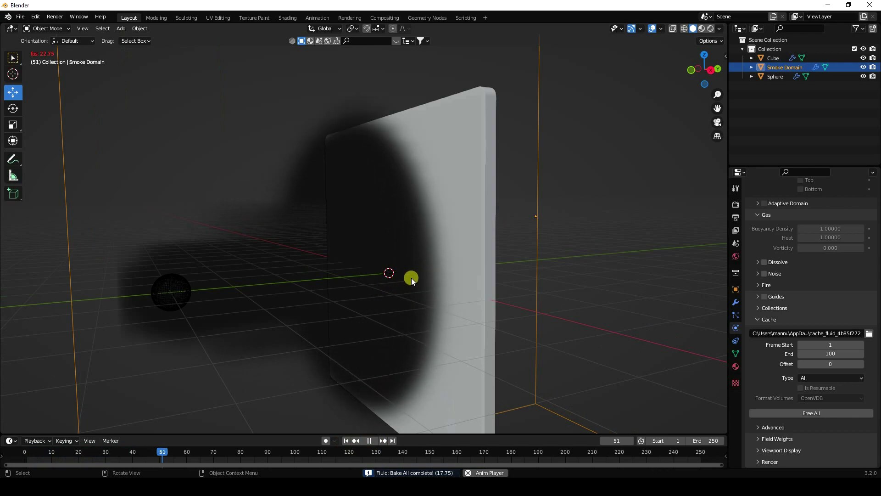
{"action": "scroll", "coordinate": [395, 280], "scroll_direction": "down", "scroll_amount": 4}
{"action": "mouse_move", "coordinate": [395, 280]}
{"action": "middle_mouse_down"}
{"action": "mouse_move", "coordinate": [429, 290]}
{"action": "mouse_move", "coordinate": [461, 286]}
{"action": "mouse_move", "coordinate": [396, 271]}
{"action": "middle_mouse_up"}
{"action": "left_click", "coordinate": [369, 441]}
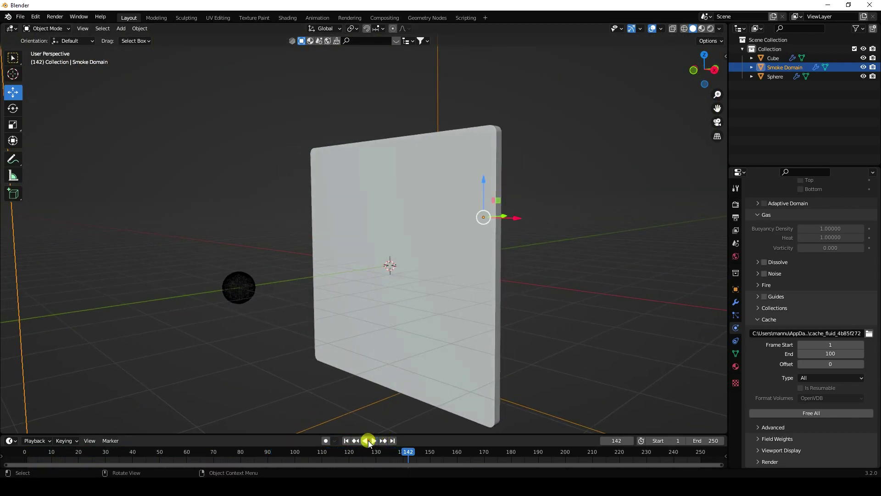
{"action": "left_click", "coordinate": [346, 440]}
{"action": "left_click", "coordinate": [372, 440]}
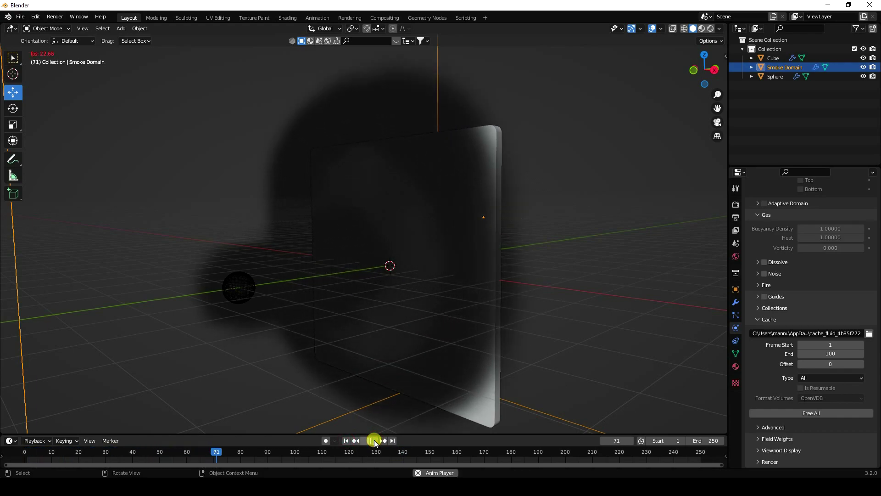
{"action": "left_click", "coordinate": [372, 439]}
{"action": "middle_click_drag", "start_coordinate": [437, 277], "coordinate": [364, 340]}
{"action": "left_click", "coordinate": [346, 441]}
Free the baked cache and set the domain's resolution divisions to 128
{"action": "left_click", "coordinate": [798, 413]}
{"action": "scroll", "coordinate": [787, 399], "scroll_direction": "up", "scroll_amount": 5}
{"action": "scroll", "coordinate": [779, 383], "scroll_direction": "up", "scroll_amount": 8}
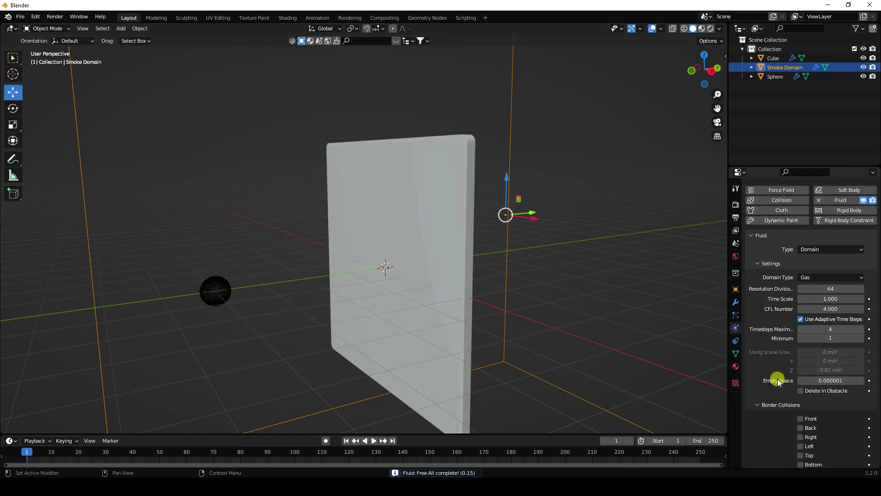
{"action": "left_click", "coordinate": [831, 302]}
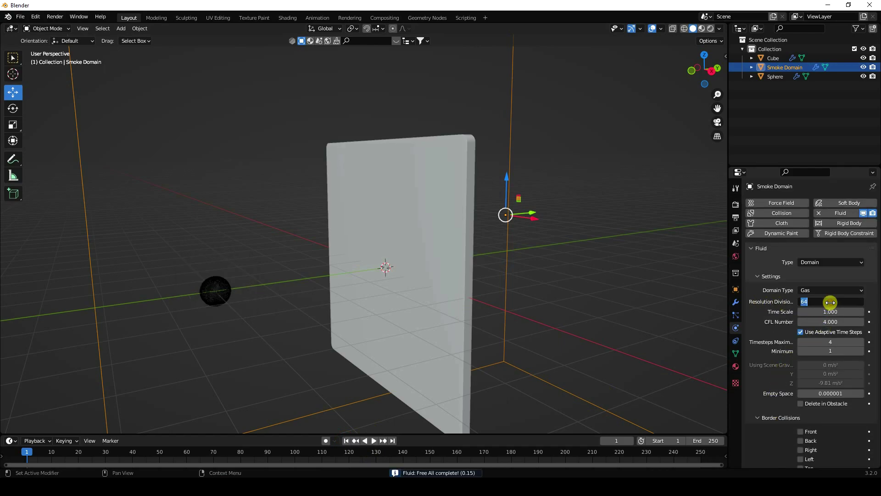
{"action": "key", "text": "Return"}
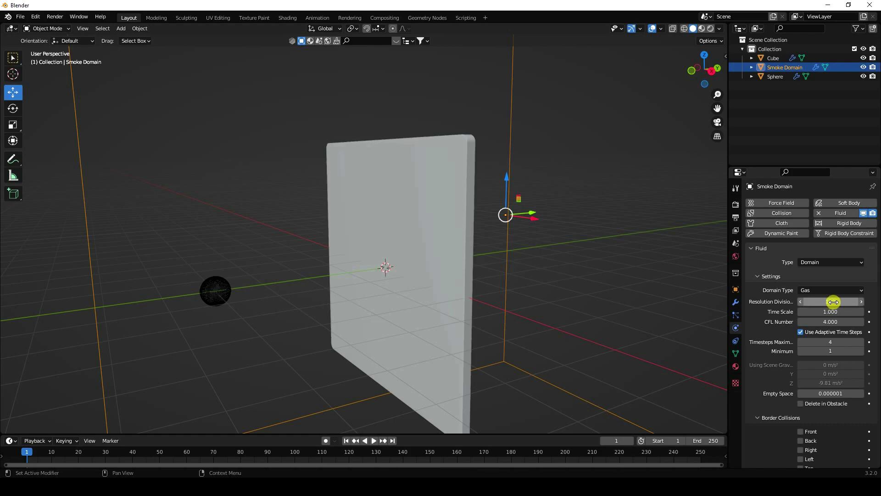
{"action": "left_click", "coordinate": [833, 301]}
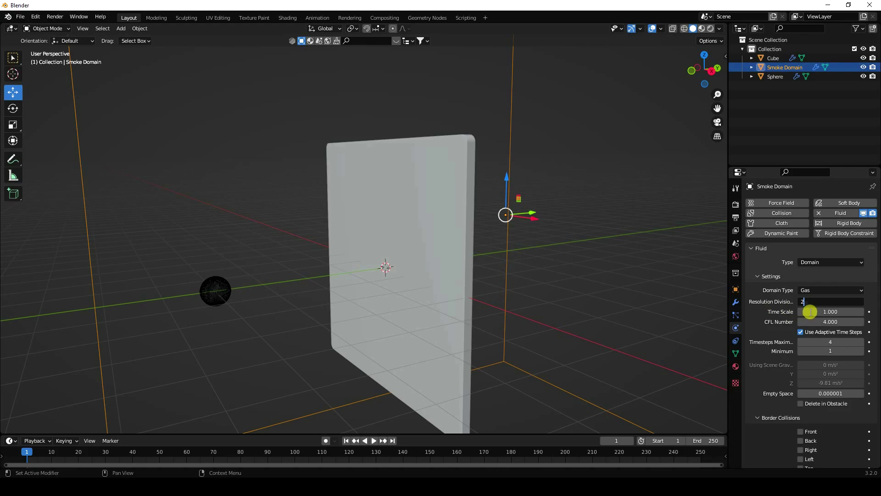
{"action": "key", "text": "Return"}
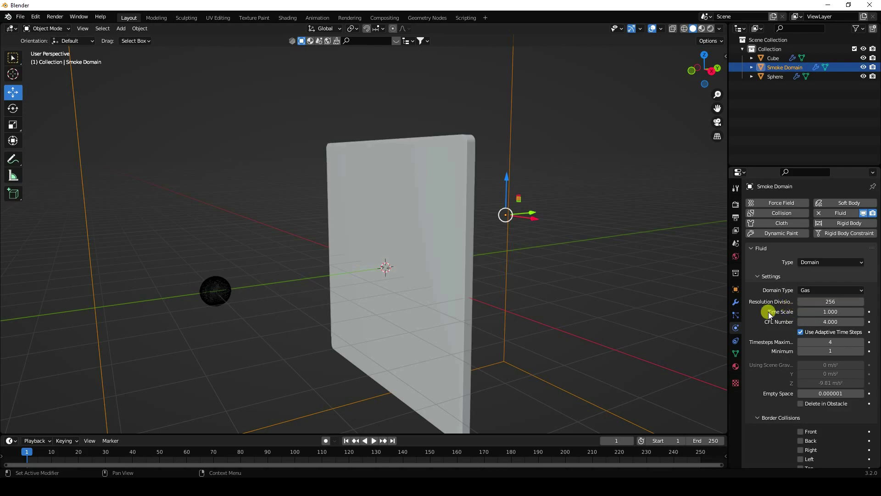
{"action": "left_click", "coordinate": [832, 302]}
{"action": "type", "text": "128"}
{"action": "key", "text": "Return"}
Enable Adaptive Domain, set Buoyancy Density 0 and Heat 0.5, then select the Sphere
{"action": "scroll", "coordinate": [771, 354], "scroll_direction": "down", "scroll_amount": 8}
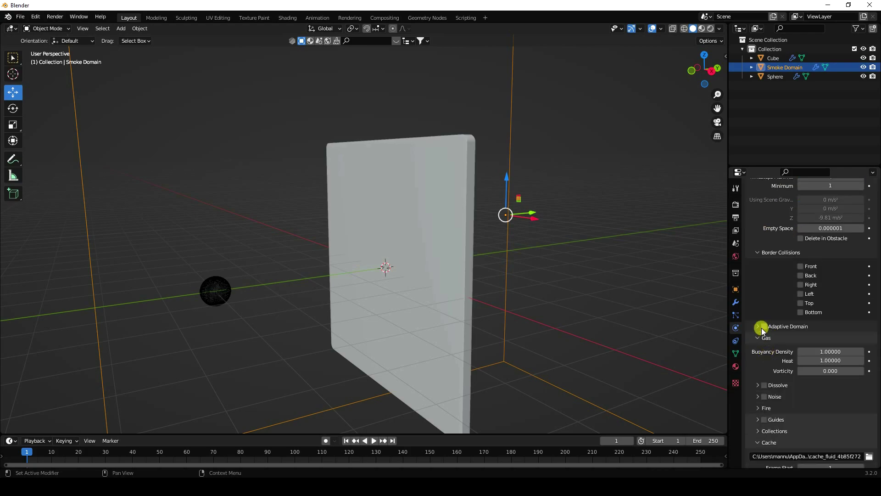
{"action": "left_click", "coordinate": [763, 327]}
{"action": "left_click", "coordinate": [826, 350]}
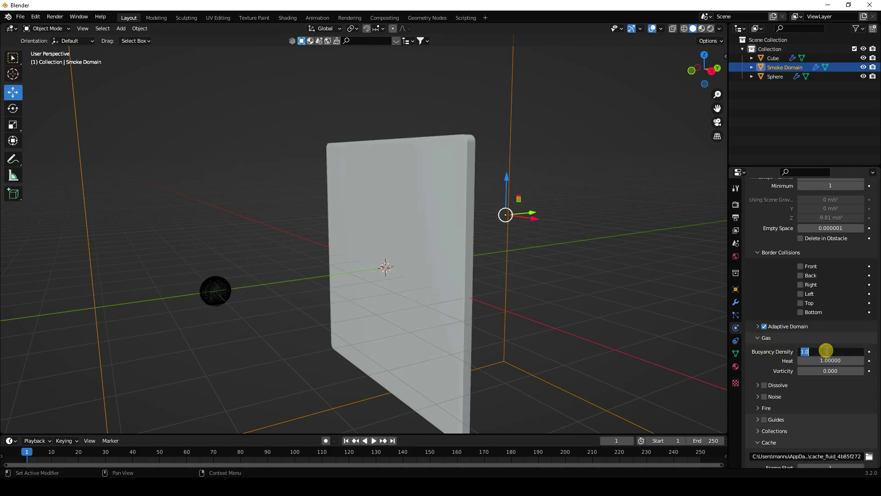
{"action": "key", "text": "Return"}
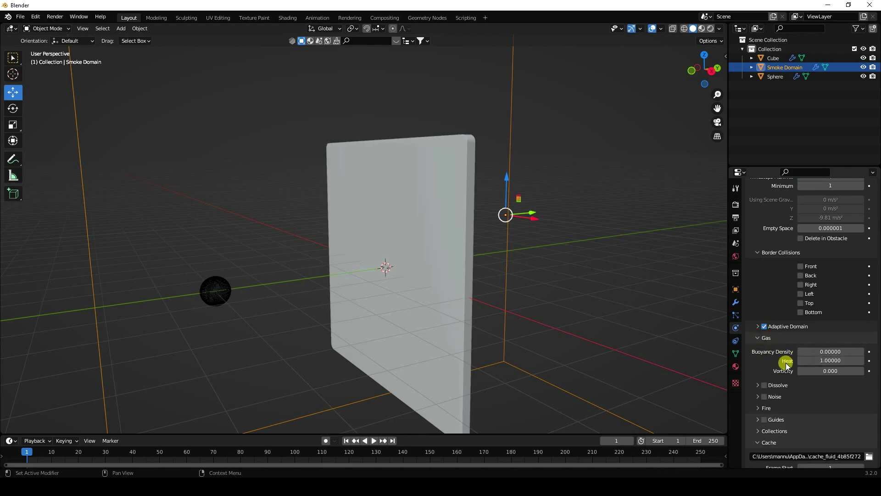
{"action": "left_click", "coordinate": [816, 361]}
{"action": "type", "text": "0.5"}
{"action": "key", "text": "Return"}
{"action": "scroll", "coordinate": [768, 373], "scroll_direction": "down", "scroll_amount": 5}
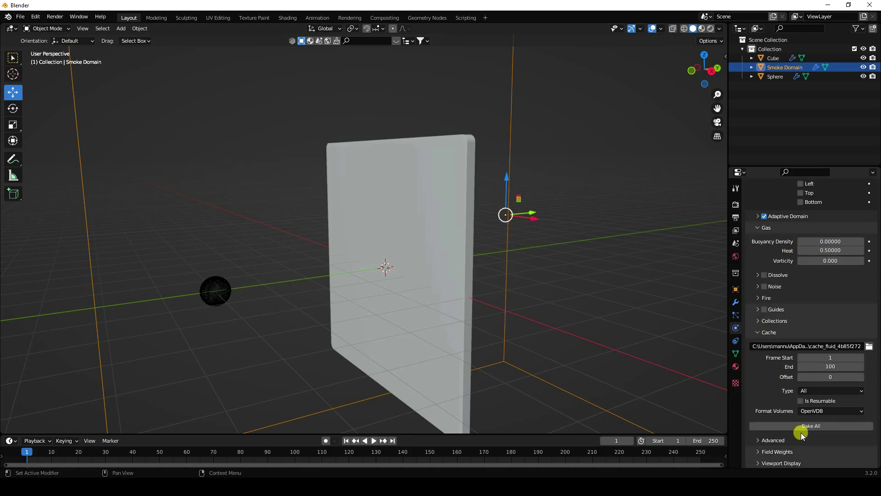
{"action": "left_click", "coordinate": [775, 75]}
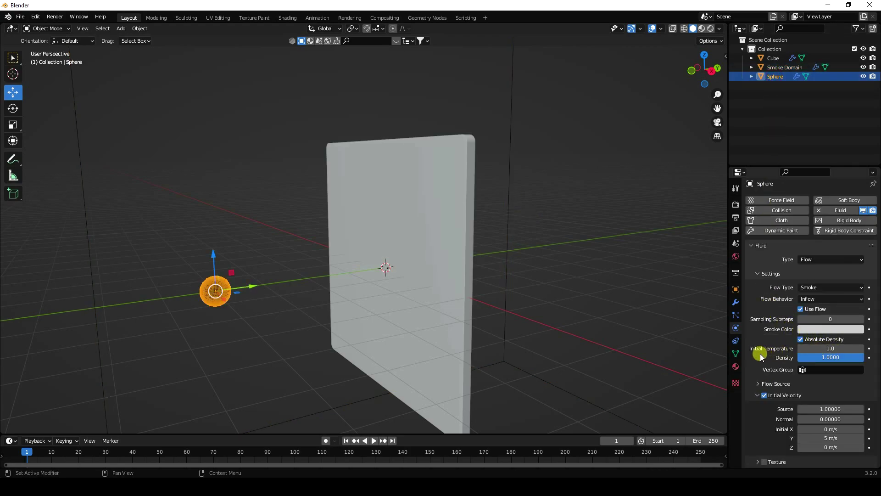
Set the sphere's smoke Initial Temperature to 0
{"action": "left_click", "coordinate": [821, 347]}
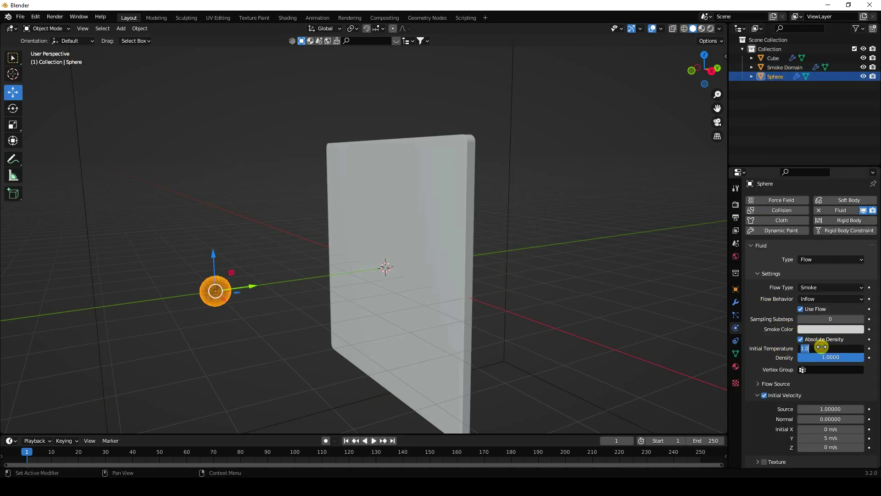
{"action": "type", "text": "0"}
{"action": "key", "text": "Return"}
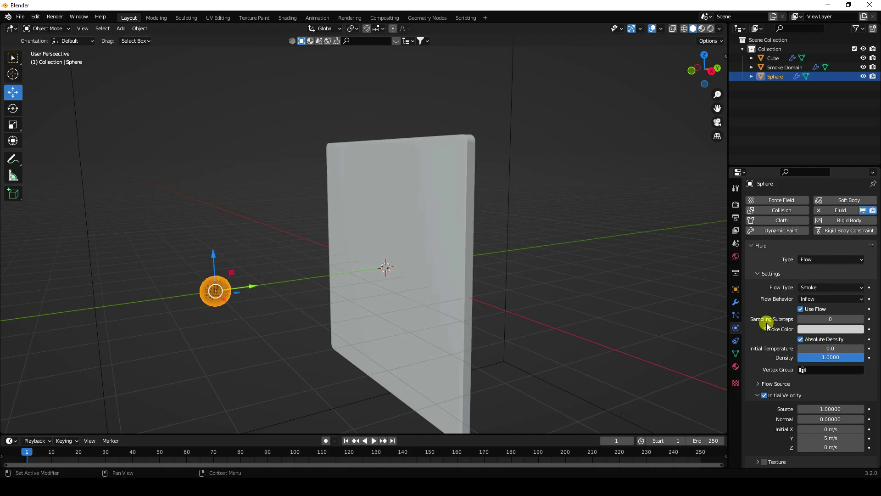
Set the Smoke Domain's Cache End to frame 200 and Bake All
{"action": "left_click", "coordinate": [780, 67]}
{"action": "scroll", "coordinate": [767, 364], "scroll_direction": "down", "scroll_amount": 12}
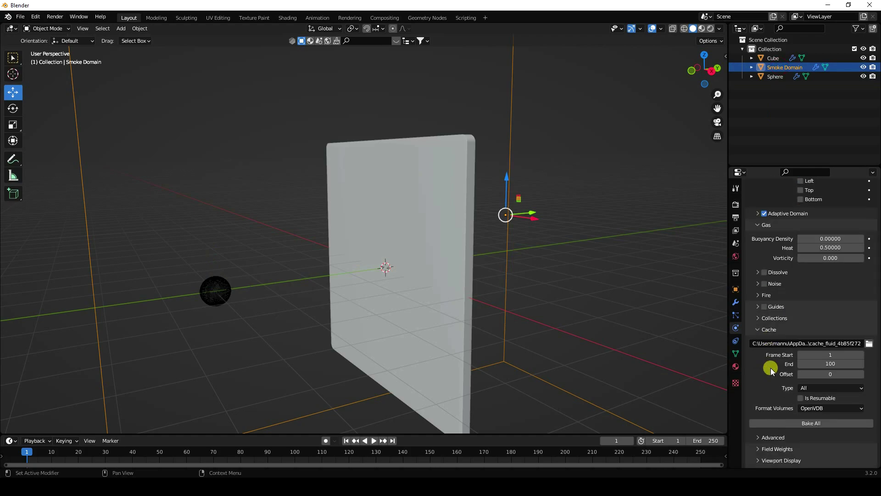
{"action": "left_click", "coordinate": [825, 354]}
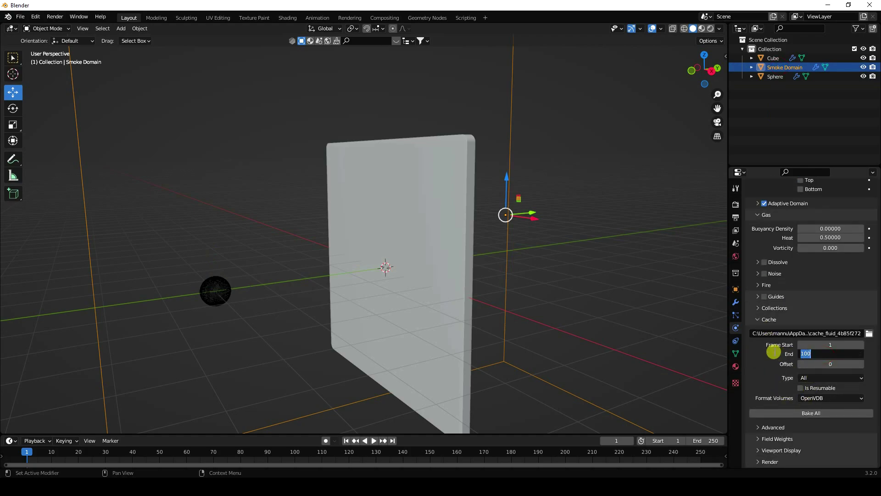
{"action": "type", "text": "200"}
{"action": "key", "text": "Return"}
{"action": "left_click", "coordinate": [806, 413]}
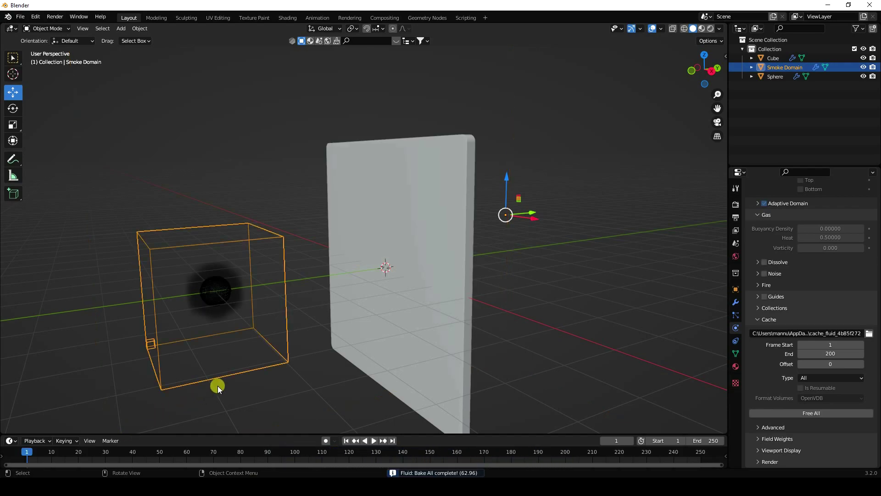
Play the 128-resolution bake to frame 129 while orbiting, then free the cache
{"action": "middle_click_drag", "start_coordinate": [338, 365], "coordinate": [341, 402]}
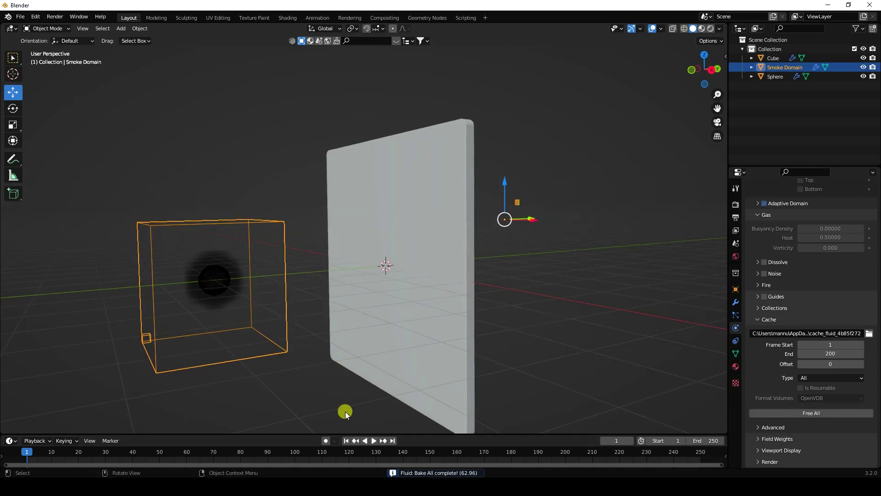
{"action": "left_click", "coordinate": [373, 441]}
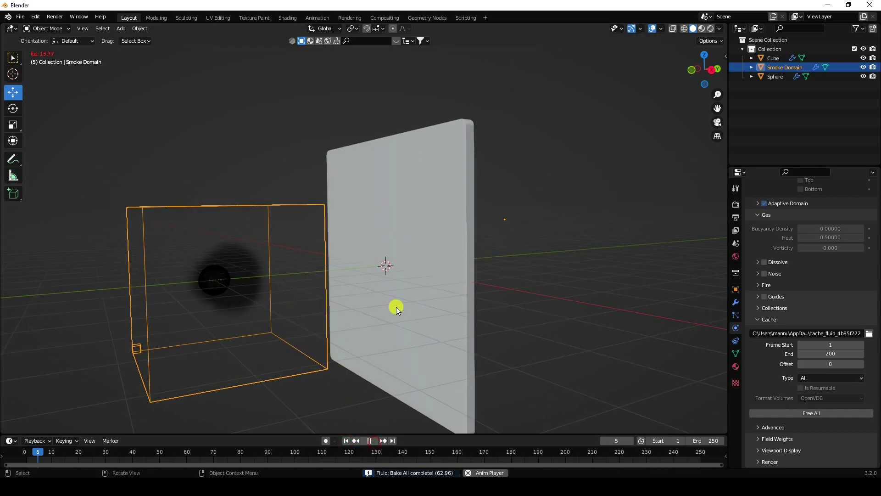
{"action": "scroll", "coordinate": [405, 283], "scroll_direction": "up", "scroll_amount": 1}
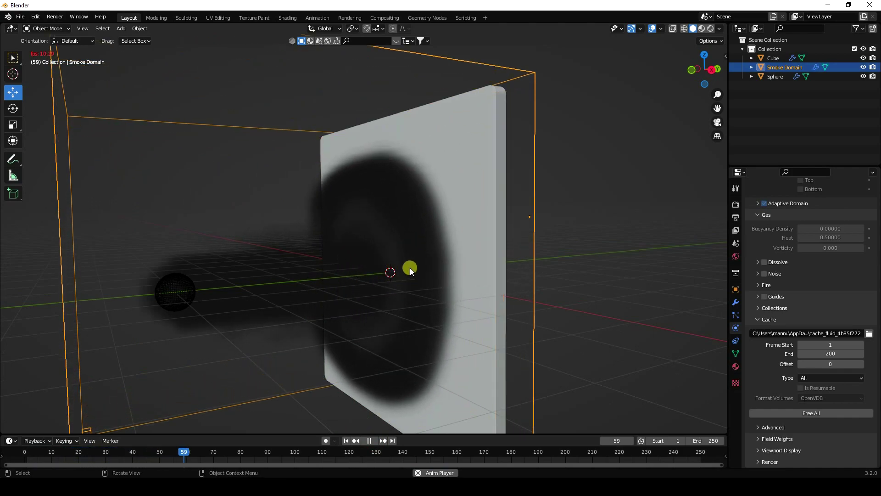
{"action": "middle_click_drag", "start_coordinate": [430, 285], "coordinate": [396, 247]}
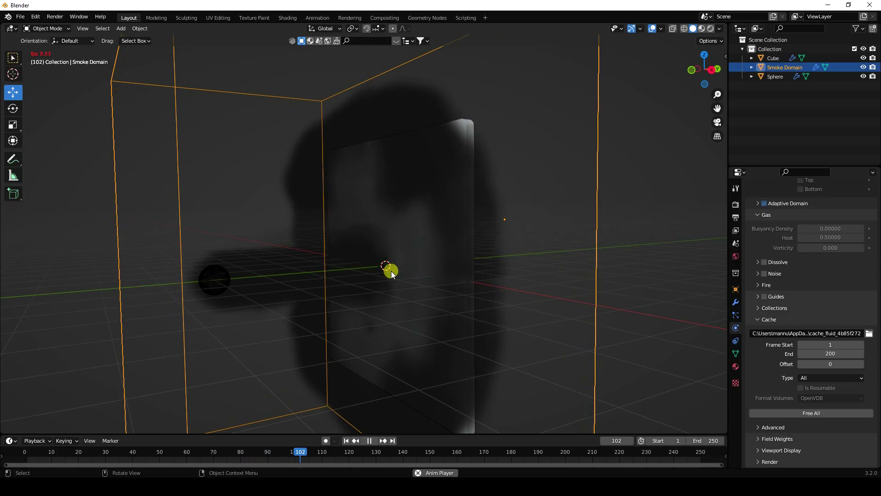
{"action": "scroll", "coordinate": [391, 271], "scroll_direction": "down", "scroll_amount": 2}
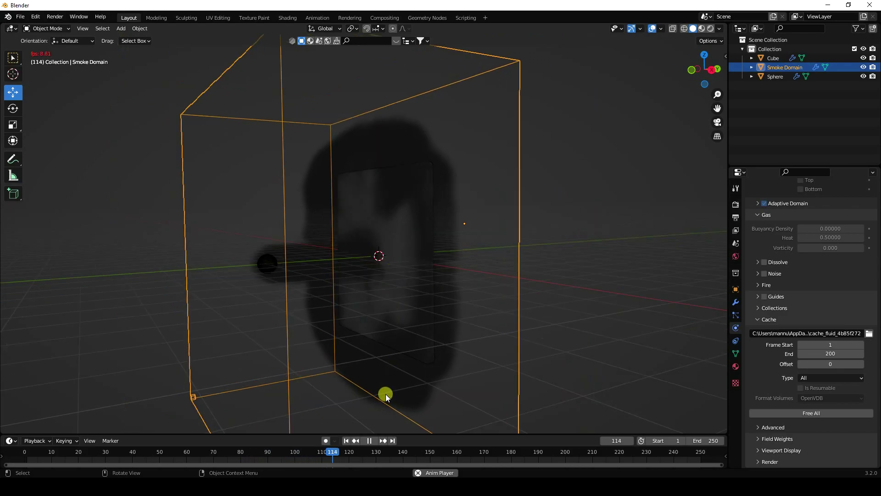
{"action": "left_click", "coordinate": [369, 440]}
{"action": "left_click", "coordinate": [788, 413]}
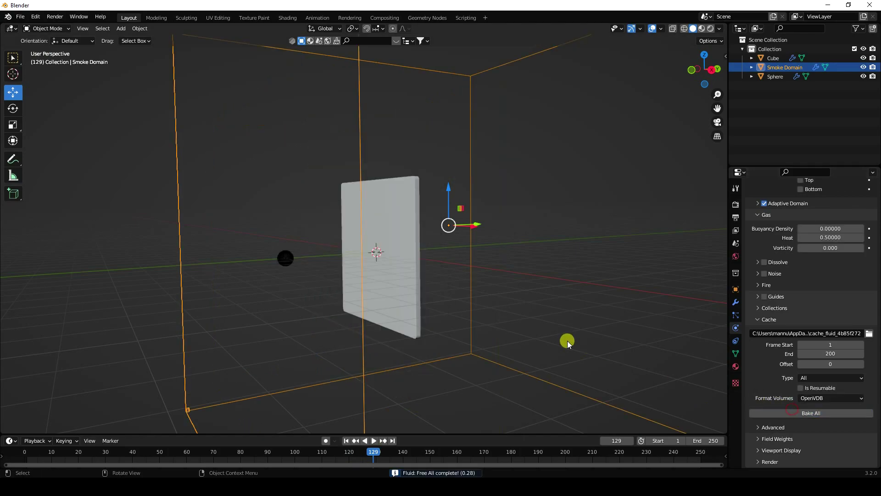
Add a Wind force field and move it to Y -12.373 m beyond the sphere
{"action": "left_click", "coordinate": [122, 29]}
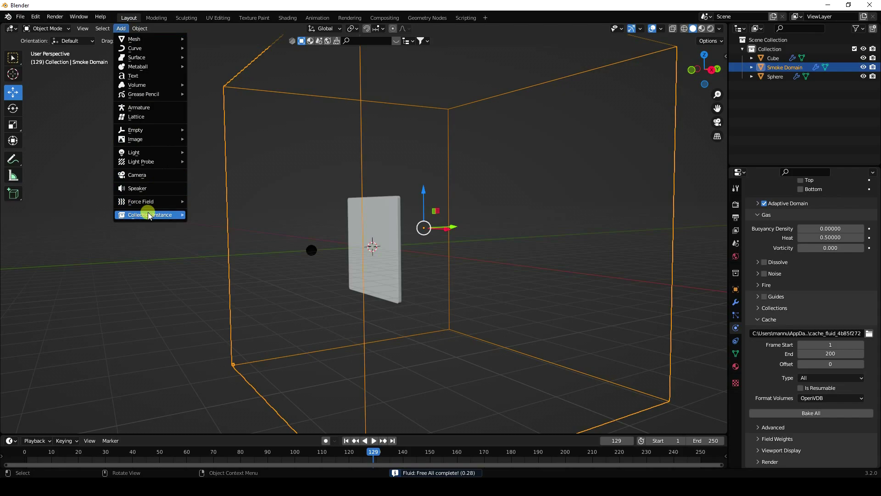
{"action": "mouse_move", "coordinate": [145, 201]}
{"action": "left_click", "coordinate": [227, 212]}
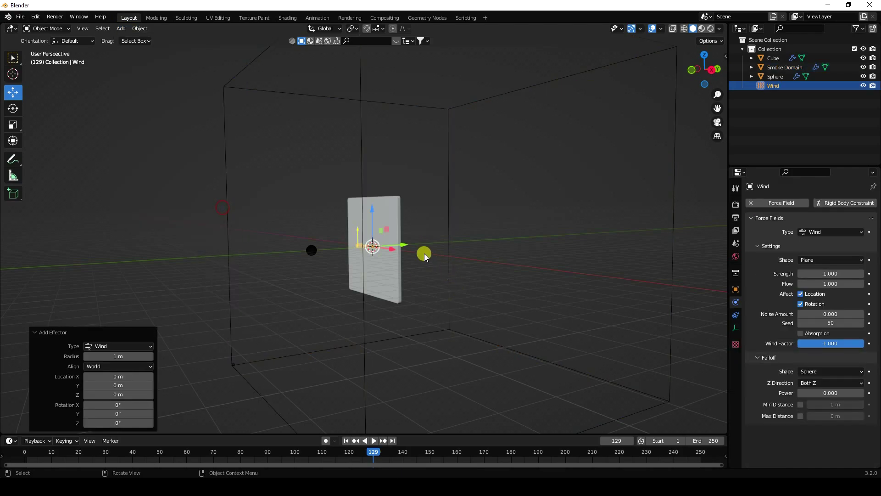
{"action": "left_click_drag", "start_coordinate": [389, 248], "coordinate": [173, 259]}
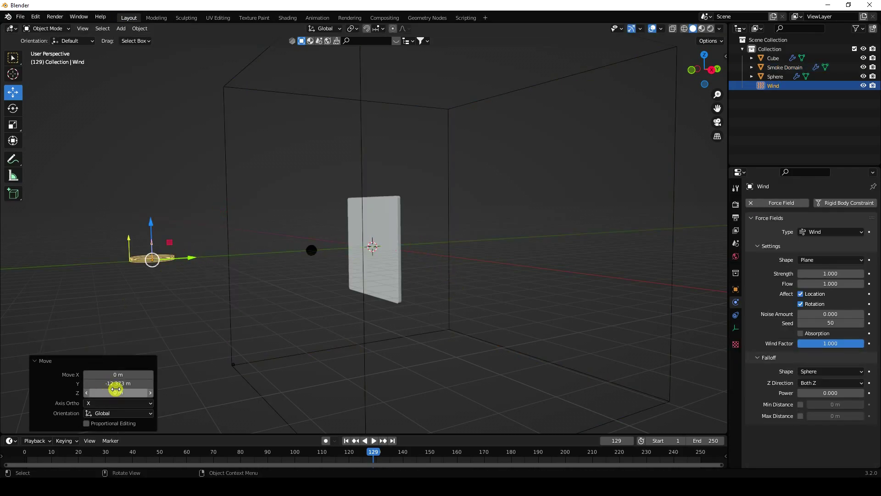
Rotate the Wind field -90° about the X axis
{"action": "left_click", "coordinate": [13, 109]}
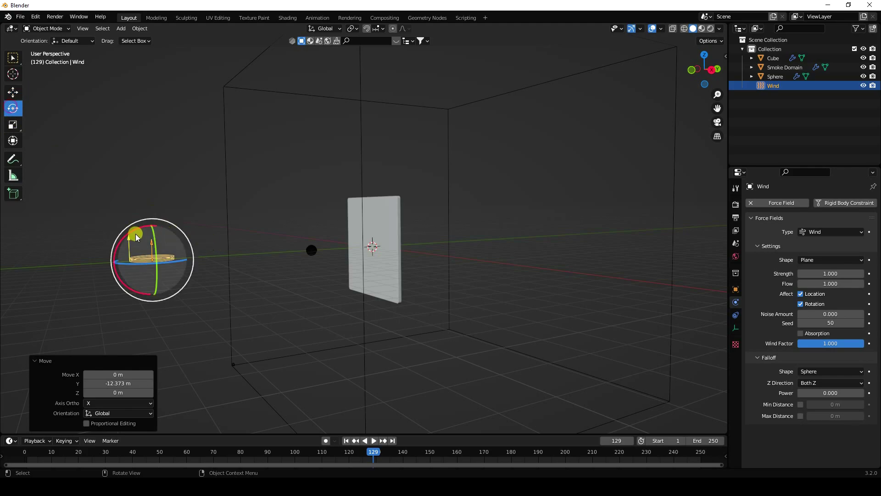
{"action": "left_click_drag", "start_coordinate": [134, 229], "coordinate": [195, 238]}
{"action": "double_click", "coordinate": [118, 392]}
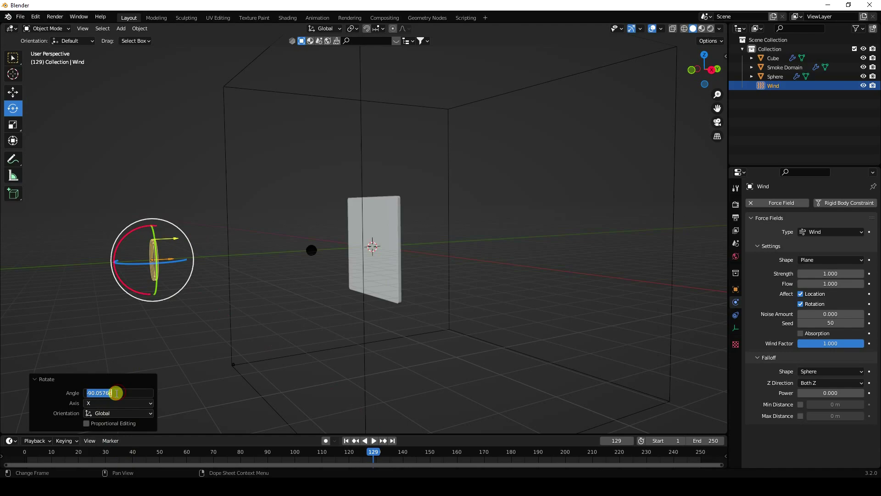
{"action": "type", "text": "-90"}
{"action": "key", "text": "Return"}
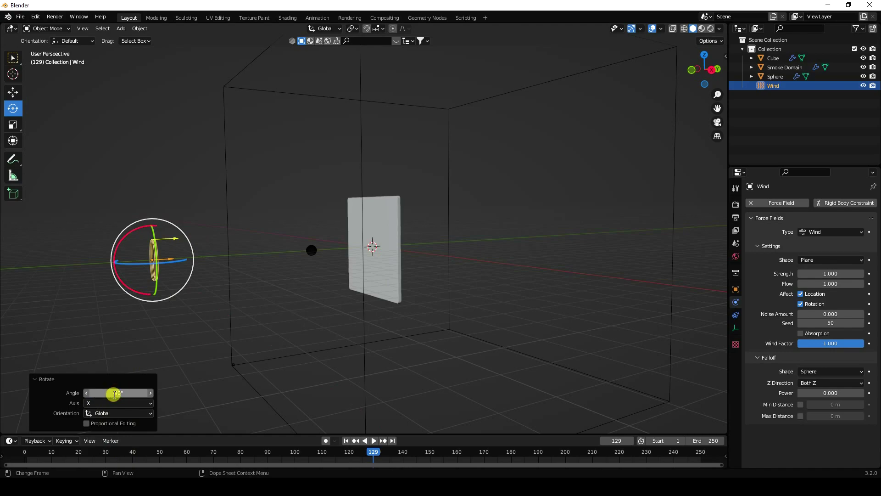
{"action": "left_click", "coordinate": [122, 29]}
{"action": "mouse_move", "coordinate": [156, 205]}
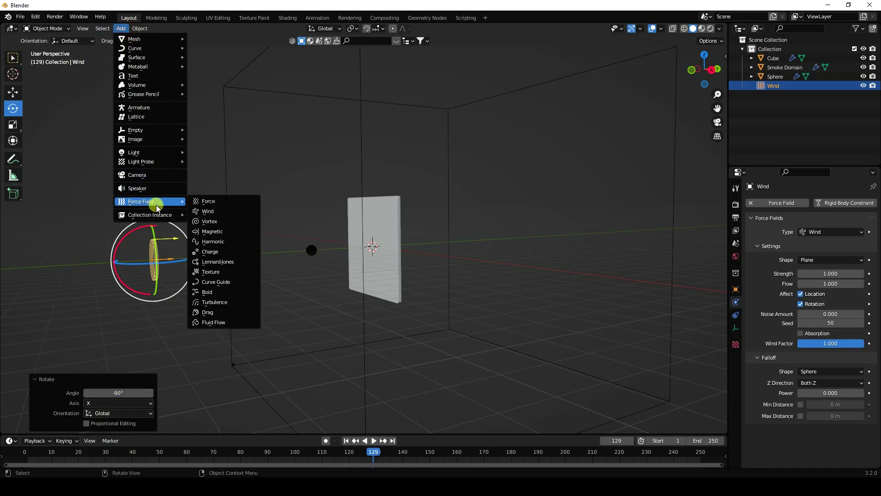
Add a Turbulence force field, confirm the wind strength, and set turbulence Size to 1
{"action": "left_click", "coordinate": [214, 302]}
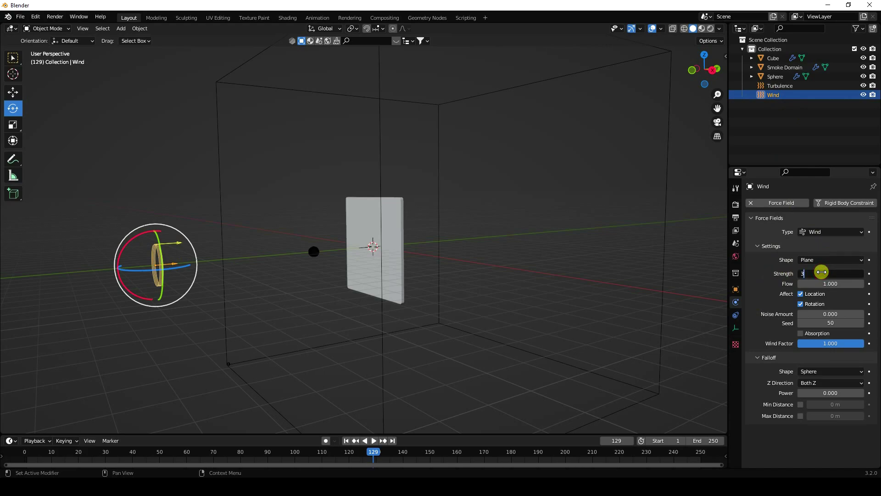
{"action": "key", "text": "Return"}
{"action": "left_click", "coordinate": [780, 85]}
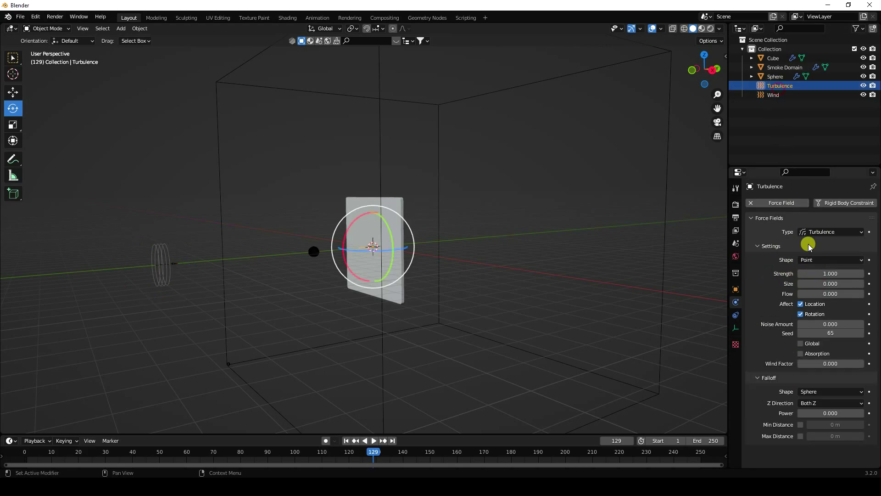
{"action": "left_click", "coordinate": [824, 284]}
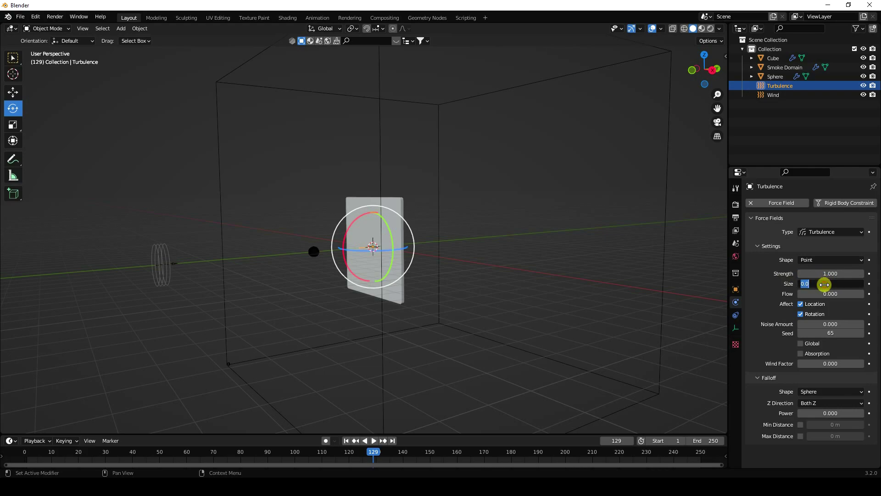
{"action": "type", "text": "1"}
{"action": "key", "text": "Return"}
Select the Sphere to edit its smoke flow and enlarge the timeline
{"action": "middle_click_drag", "start_coordinate": [374, 292], "coordinate": [346, 283]}
{"action": "left_click", "coordinate": [13, 93]}
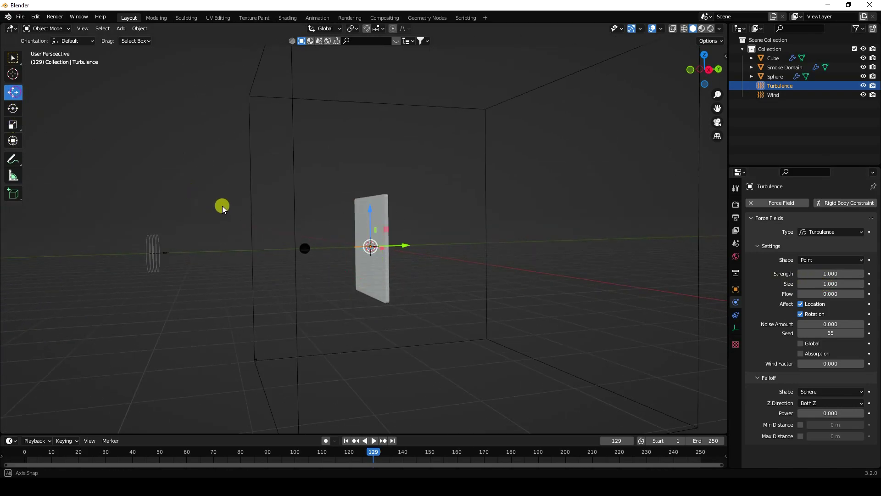
{"action": "middle_click_drag", "start_coordinate": [222, 204], "coordinate": [232, 219]}
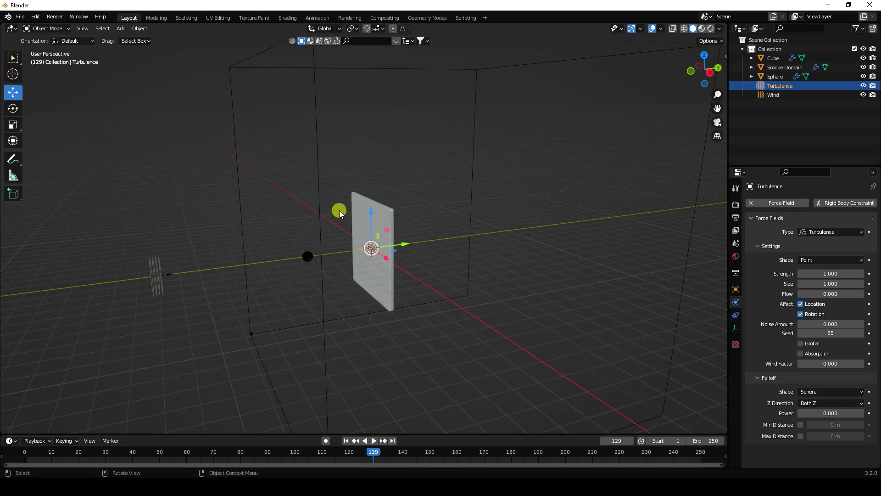
{"action": "left_click", "coordinate": [774, 77]}
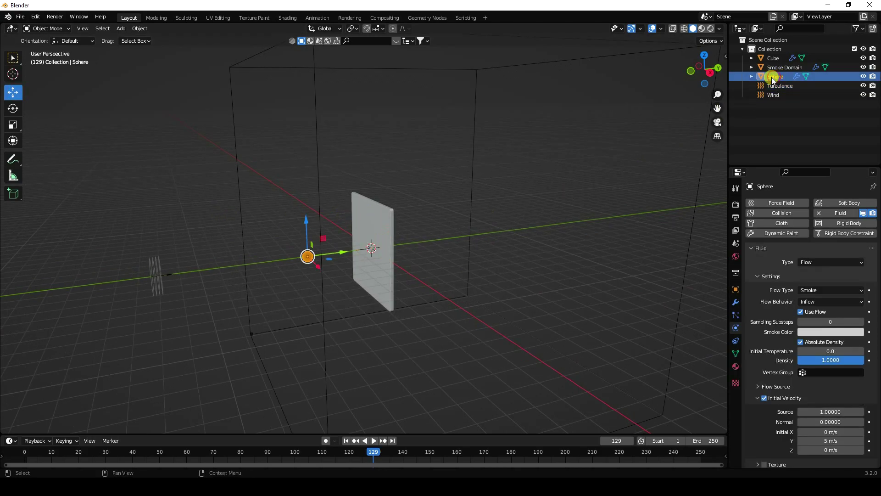
{"action": "left_click_drag", "start_coordinate": [414, 435], "coordinate": [415, 419]}
Keyframe a magenta smoke colour (hue 0.9, full brightness) at frame 1
{"action": "left_click", "coordinate": [346, 425]}
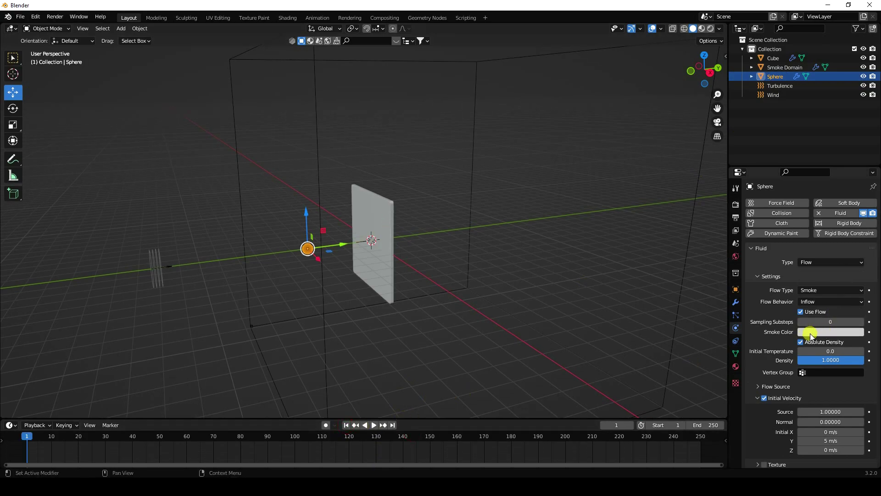
{"action": "left_click", "coordinate": [813, 332]}
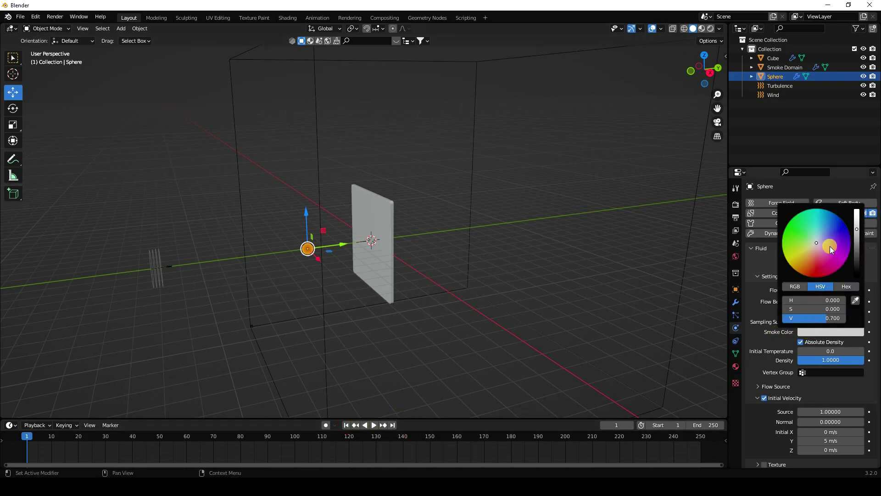
{"action": "left_click_drag", "start_coordinate": [832, 249], "coordinate": [857, 275]}
{"action": "left_click_drag", "start_coordinate": [839, 316], "coordinate": [857, 317]}
{"action": "left_click", "coordinate": [829, 301]}
{"action": "type", "text": "0.9"}
{"action": "key", "text": "Return"}
{"action": "left_click", "coordinate": [869, 331]}
Keyframe red smoke colour at frame 50 and yellow at frame 100
{"action": "left_click", "coordinate": [159, 436]}
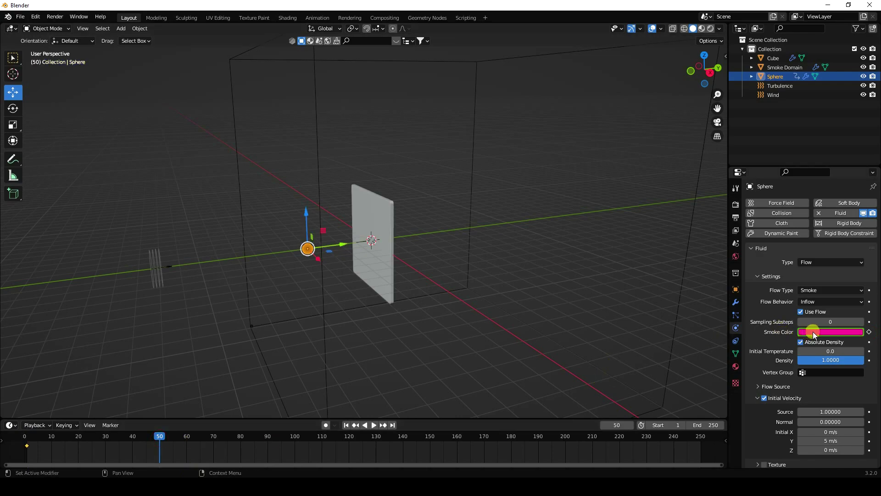
{"action": "left_click", "coordinate": [838, 332]}
{"action": "left_click", "coordinate": [828, 272]}
{"action": "left_click", "coordinate": [868, 331]}
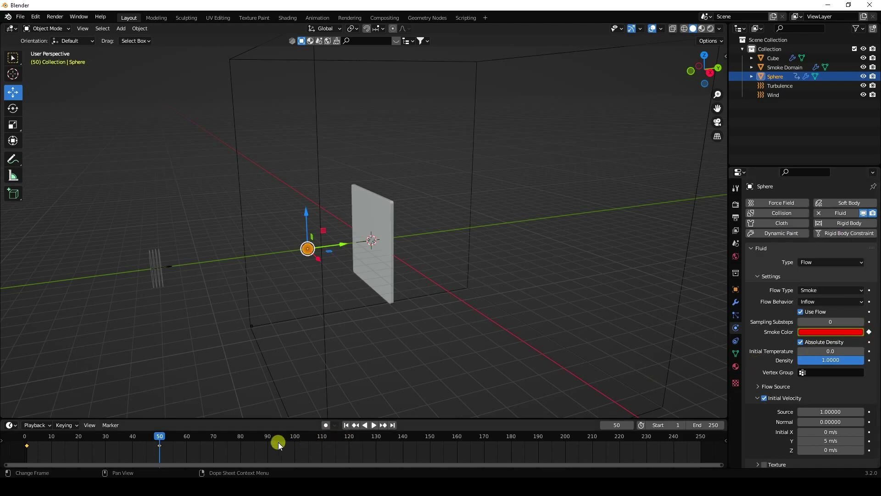
{"action": "left_click", "coordinate": [294, 436]}
{"action": "left_click", "coordinate": [840, 332]}
{"action": "left_click", "coordinate": [816, 271]}
{"action": "left_click_drag", "start_coordinate": [816, 271], "coordinate": [758, 268]}
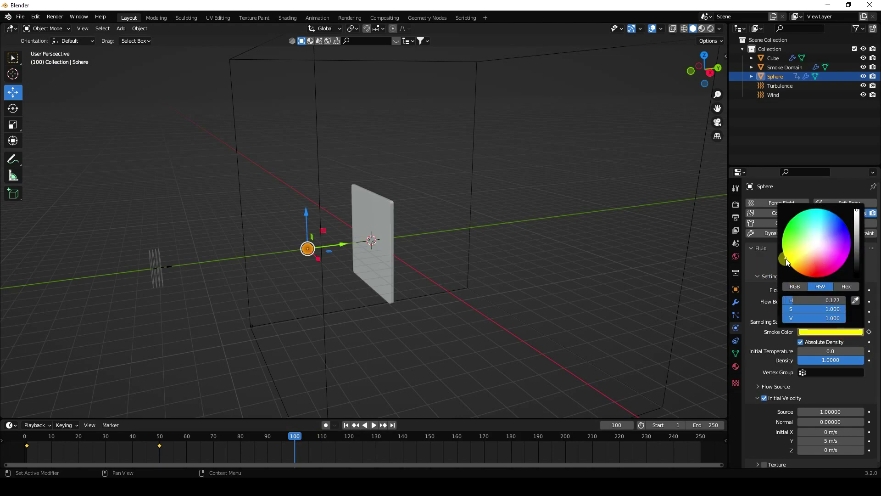
{"action": "left_click", "coordinate": [869, 332]}
Keyframe yellow-green smoke at frame 150 and cyan at frame 200, then return to frame 1
{"action": "left_click", "coordinate": [430, 436]}
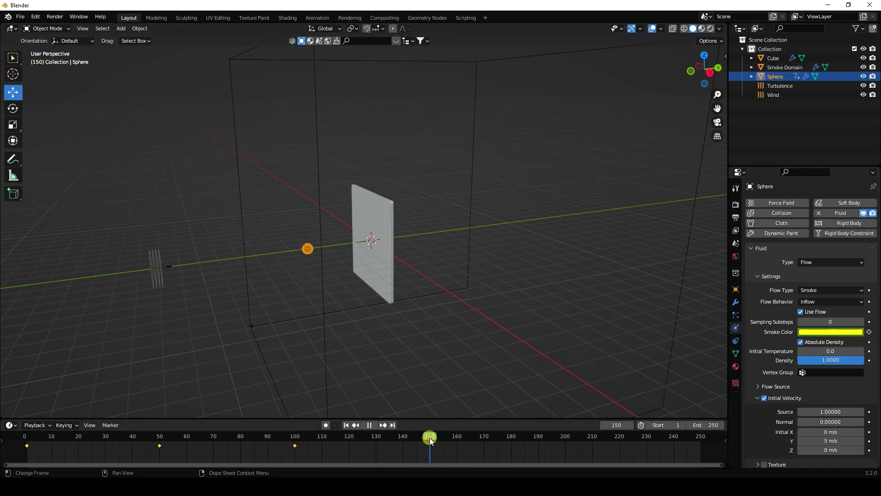
{"action": "left_click", "coordinate": [854, 331]}
{"action": "left_click_drag", "start_coordinate": [791, 246], "coordinate": [759, 222]}
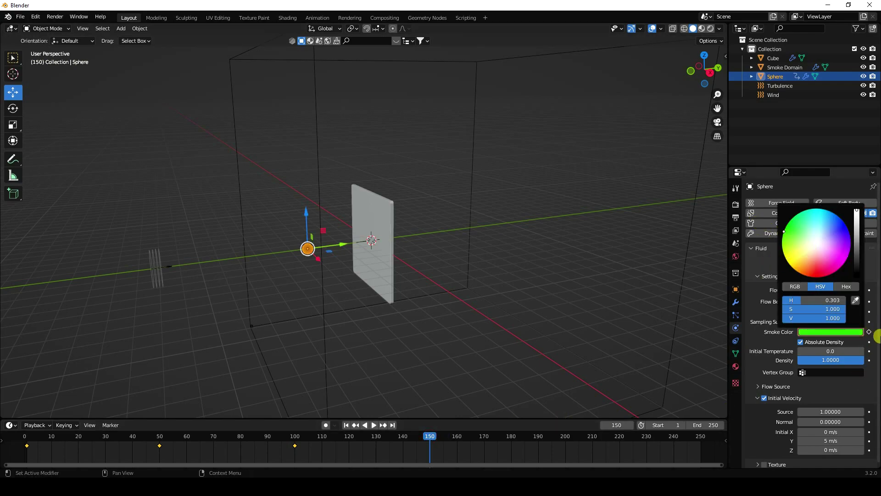
{"action": "left_click", "coordinate": [868, 332]}
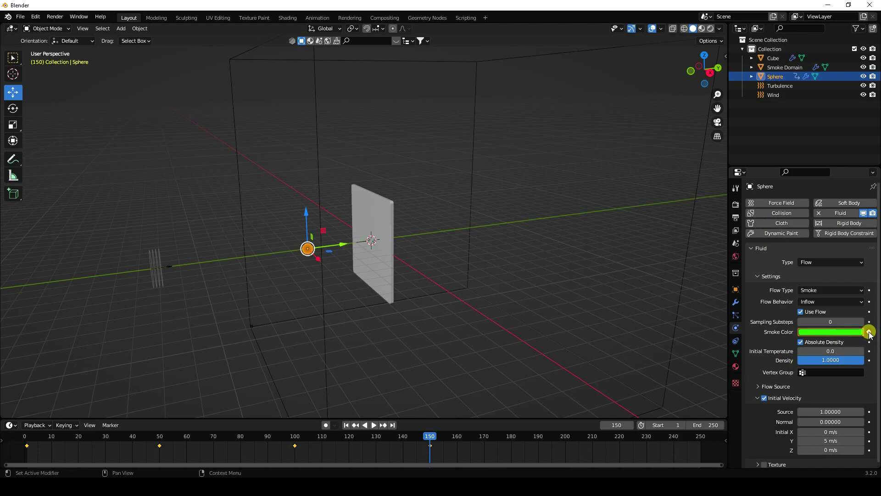
{"action": "left_click_drag", "start_coordinate": [564, 439], "coordinate": [565, 443]}
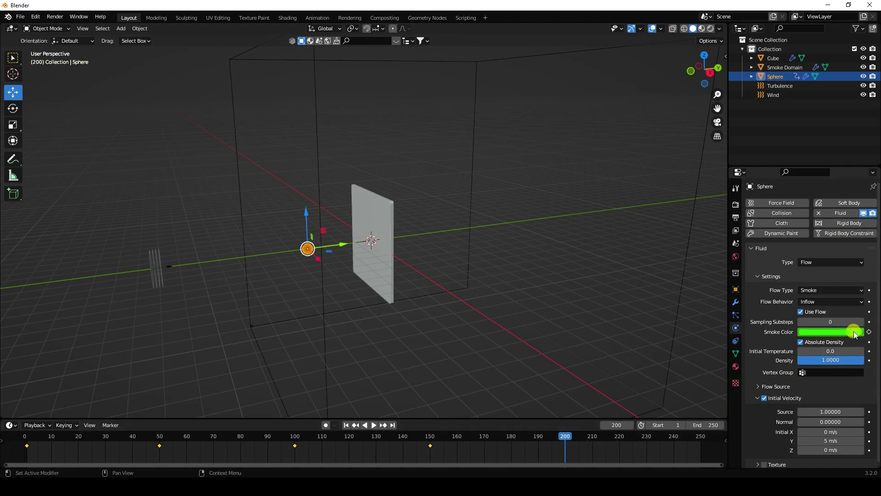
{"action": "left_click", "coordinate": [857, 331]}
{"action": "left_click_drag", "start_coordinate": [826, 235], "coordinate": [808, 189]}
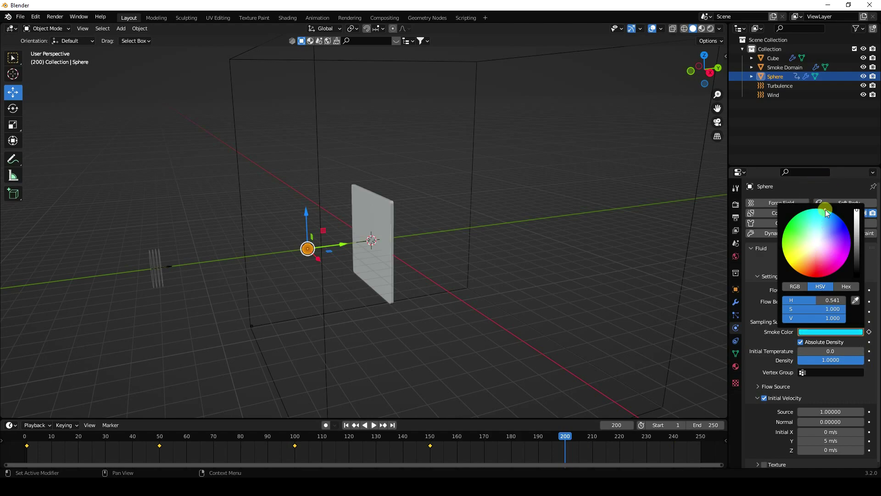
{"action": "left_click", "coordinate": [869, 331]}
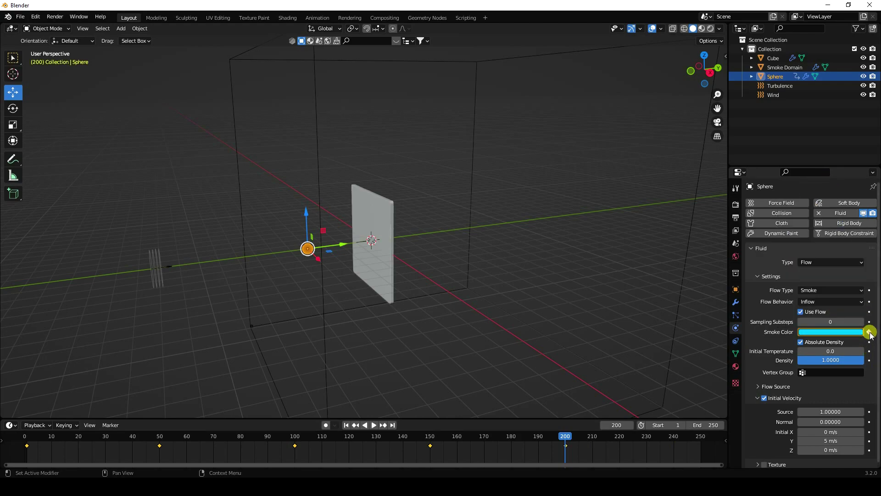
{"action": "left_click", "coordinate": [346, 425]}
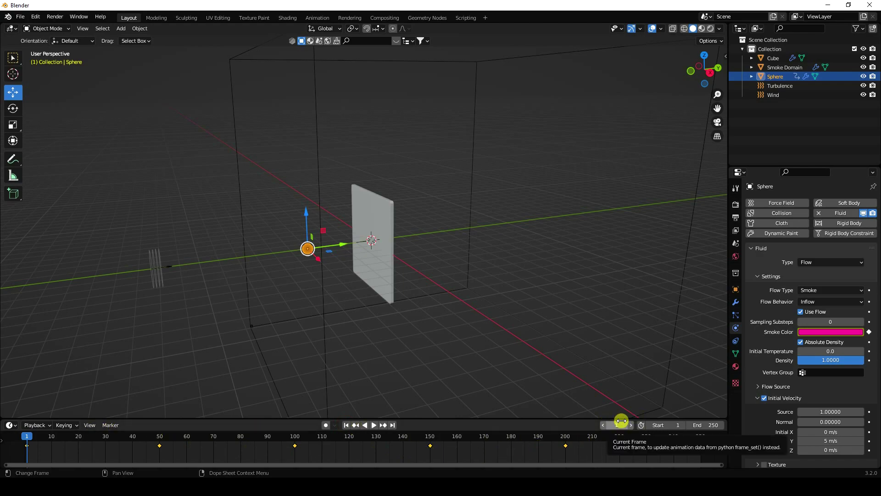
Bake the Smoke Domain, stop it at about 58% with Esc, and start playback
{"action": "left_click", "coordinate": [772, 67]}
{"action": "scroll", "coordinate": [770, 338], "scroll_direction": "down", "scroll_amount": 1}
{"action": "scroll", "coordinate": [769, 338], "scroll_direction": "down", "scroll_amount": 15}
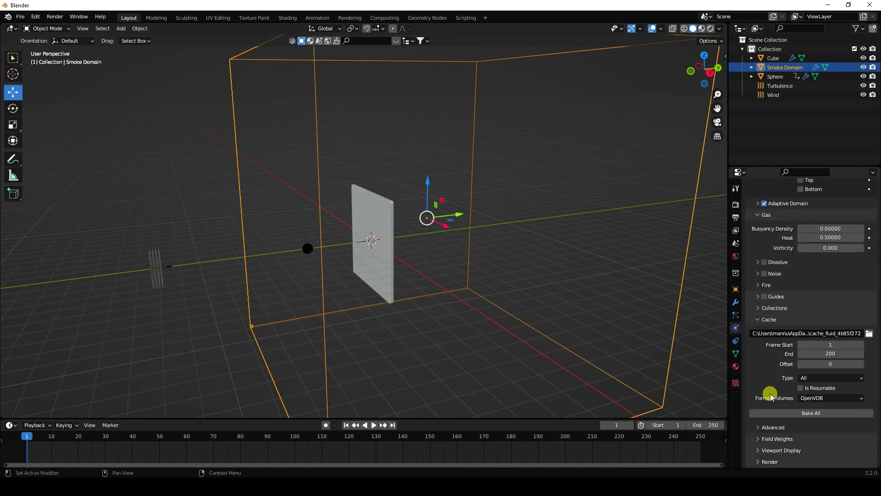
{"action": "left_click", "coordinate": [755, 413]}
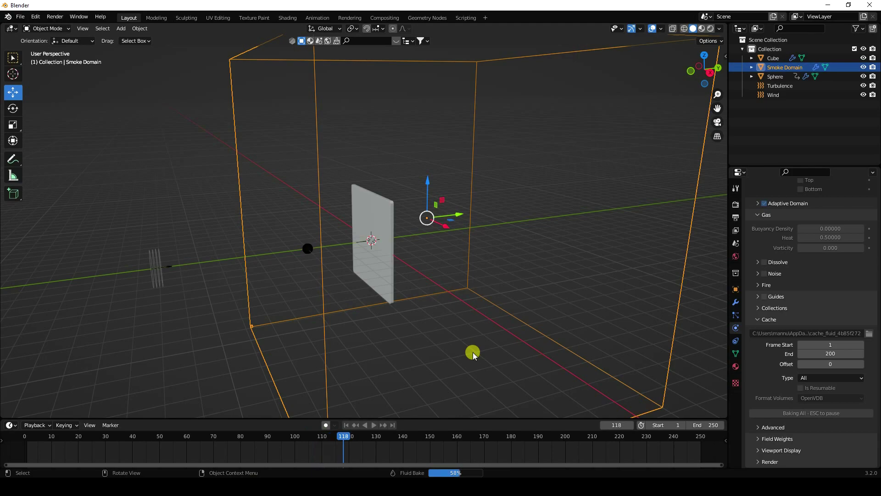
{"action": "key", "text": "Escape"}
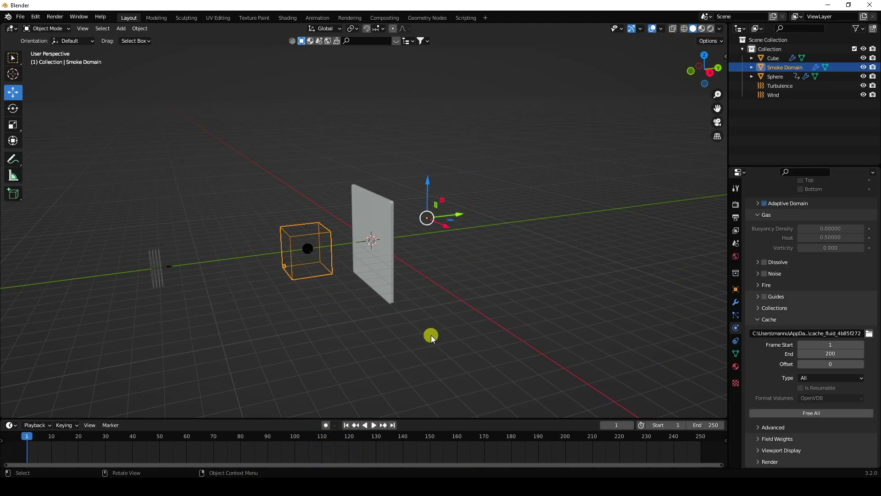
{"action": "scroll", "coordinate": [332, 267], "scroll_direction": "up", "scroll_amount": 3}
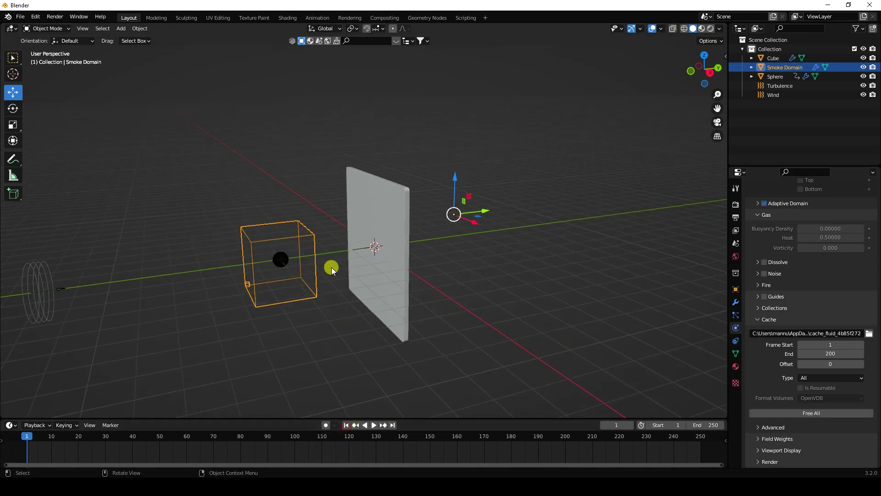
{"action": "left_click", "coordinate": [373, 424]}
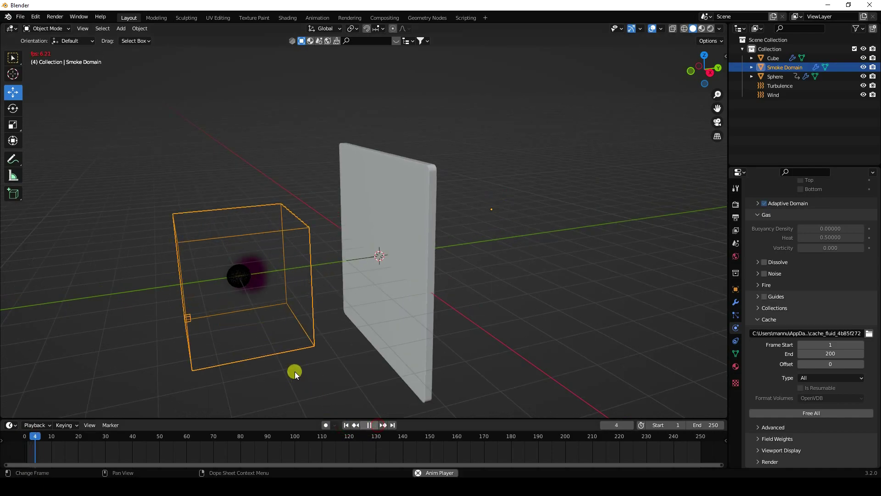
Orbit around the plate during playback, pause at frame 97, and orbit out to the whole domain
{"action": "scroll", "coordinate": [297, 370], "scroll_direction": "up", "scroll_amount": 4}
{"action": "middle_click_drag", "start_coordinate": [305, 363], "coordinate": [317, 351]}
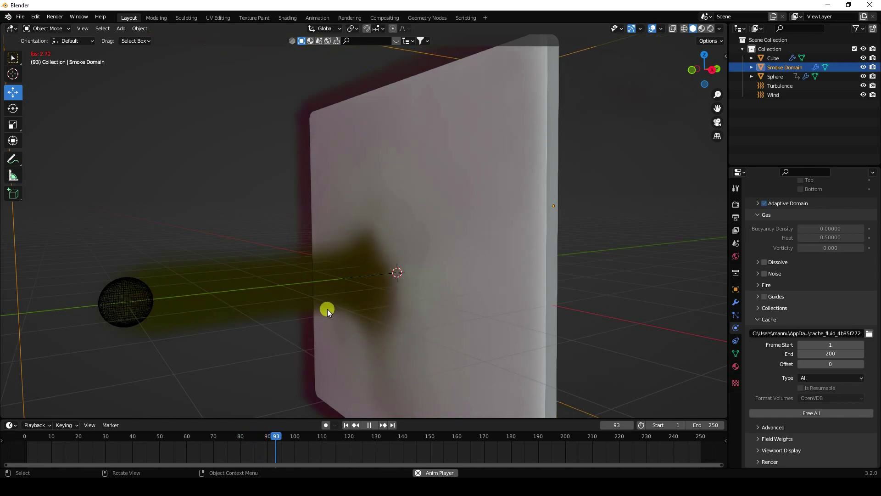
{"action": "left_click", "coordinate": [368, 424]}
{"action": "middle_click_drag", "start_coordinate": [341, 279], "coordinate": [371, 301]}
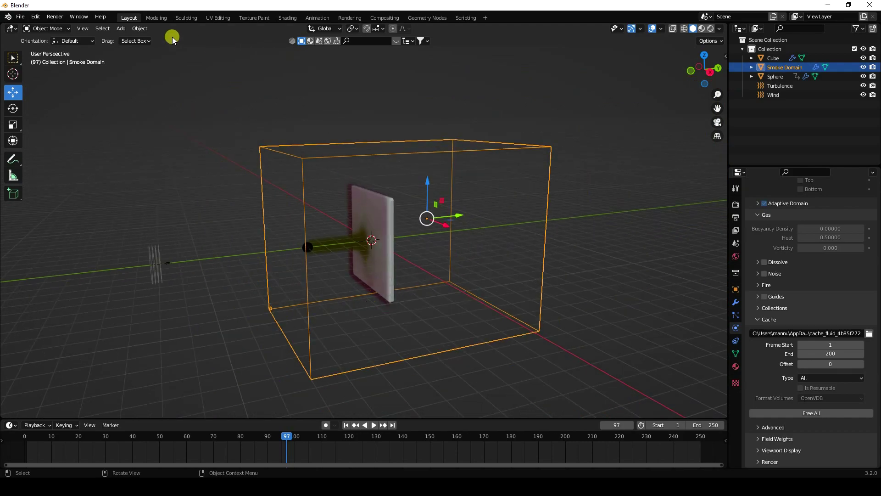
Add an Area light, move it out along -Y and rotate it 90° on X to face the plate
{"action": "left_click", "coordinate": [122, 29]}
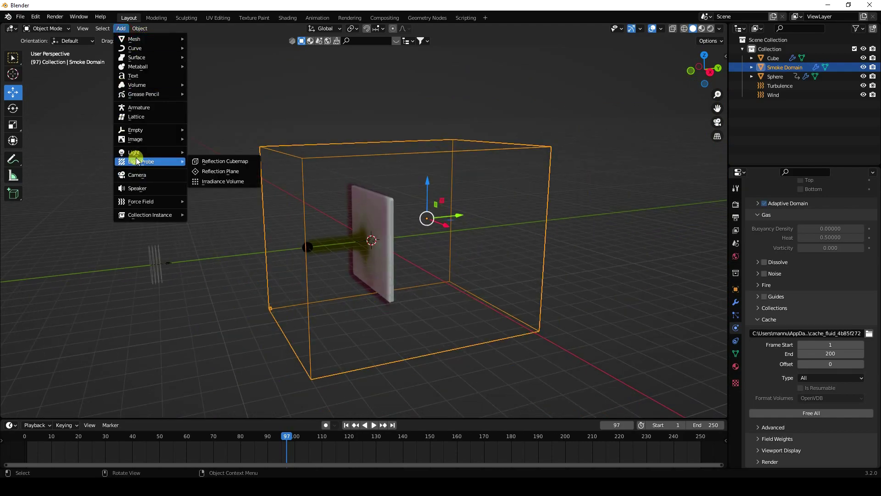
{"action": "mouse_move", "coordinate": [139, 152]}
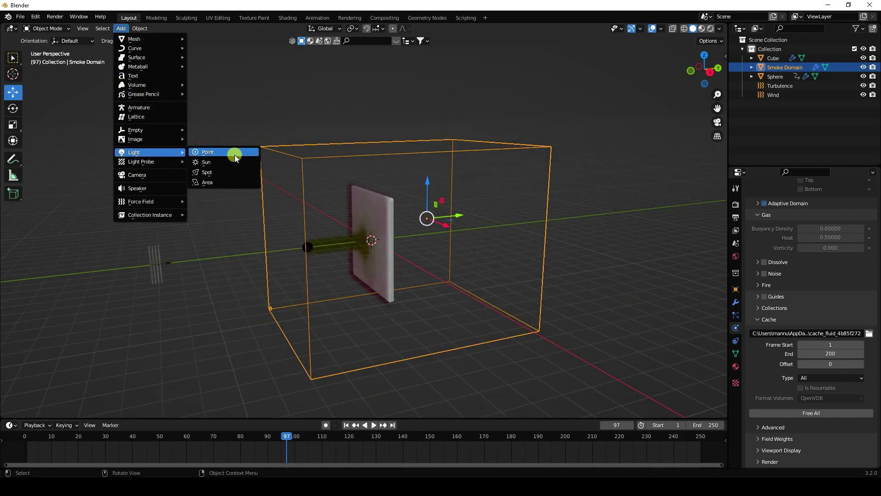
{"action": "left_click", "coordinate": [211, 184]}
{"action": "left_click_drag", "start_coordinate": [407, 237], "coordinate": [285, 247]}
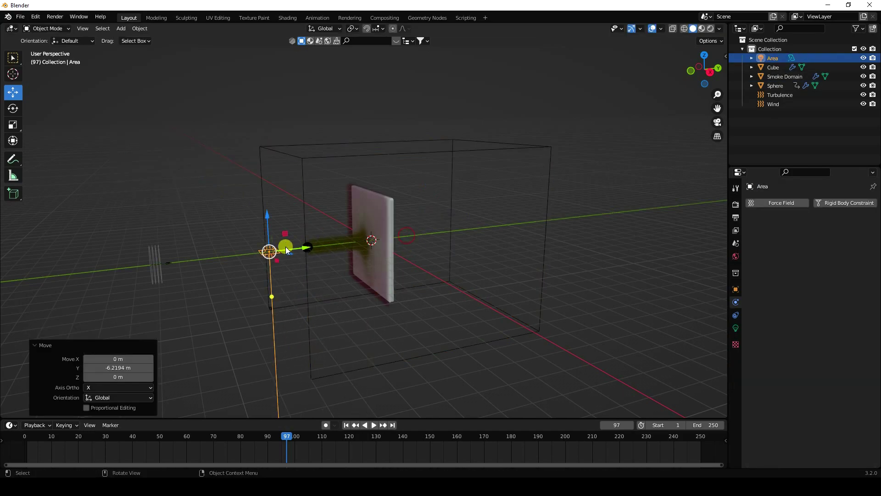
{"action": "left_click", "coordinate": [13, 109]}
{"action": "left_click_drag", "start_coordinate": [251, 221], "coordinate": [243, 275]}
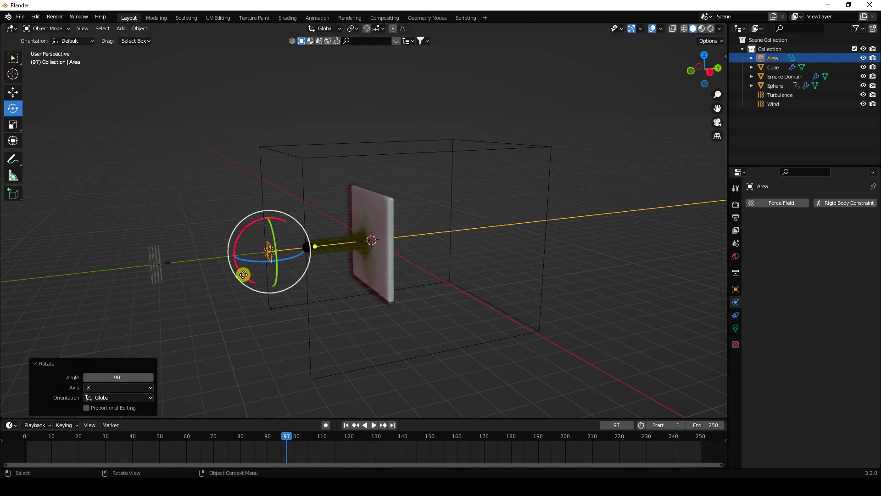
{"action": "left_click", "coordinate": [13, 92]}
Give the area light Size 3 m and Power 300 W, nudging it closer along Y
{"action": "left_click", "coordinate": [736, 327]}
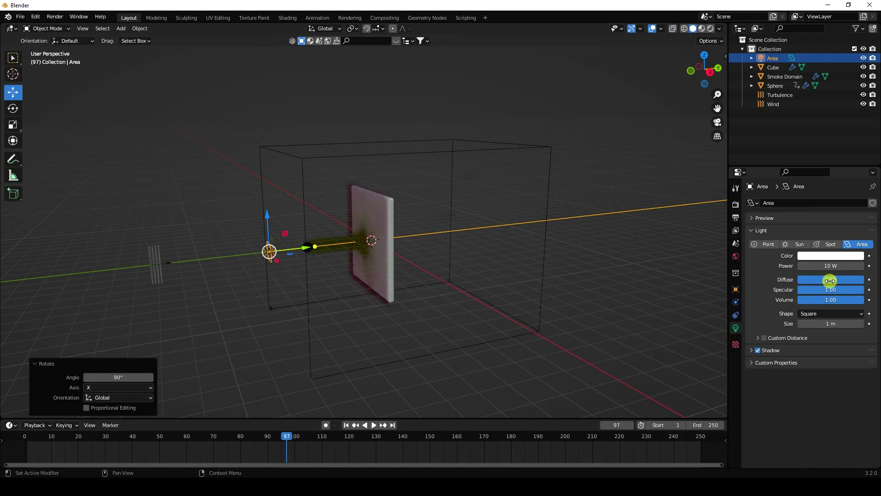
{"action": "left_click", "coordinate": [829, 324]}
{"action": "type", "text": "3"}
{"action": "key", "text": "Return"}
{"action": "left_click", "coordinate": [833, 267]}
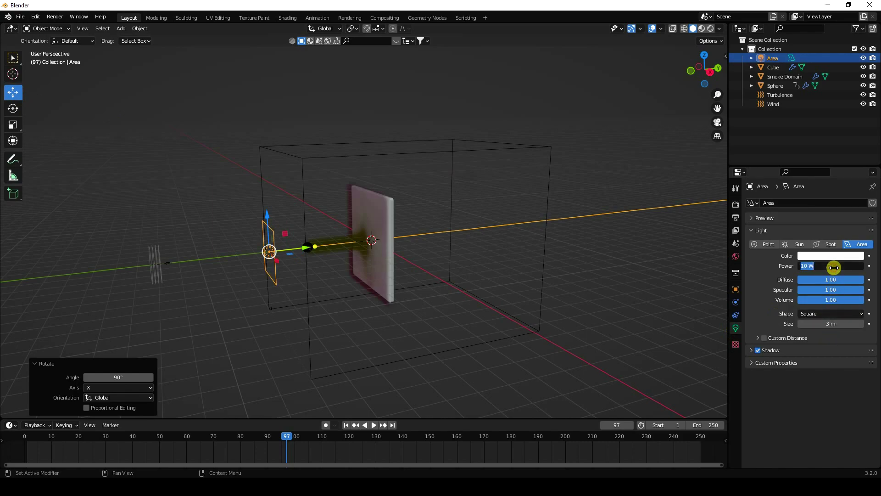
{"action": "key", "text": "Return"}
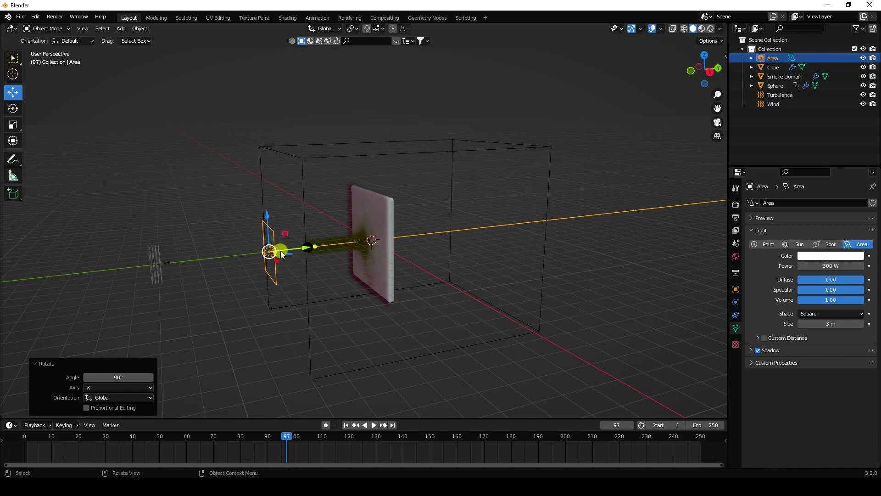
{"action": "left_click_drag", "start_coordinate": [299, 247], "coordinate": [287, 248]}
{"action": "mouse_move", "coordinate": [373, 260]}
{"action": "middle_mouse_down"}
{"action": "mouse_move", "coordinate": [364, 261]}
{"action": "mouse_move", "coordinate": [376, 260]}
{"action": "middle_mouse_up"}
Duplicate the area light and raise the copy 6.422 m above the scene
{"action": "key", "text": "ctrl+c"}
{"action": "key", "text": "ctrl+v"}
{"action": "left_click_drag", "start_coordinate": [269, 257], "coordinate": [371, 240]}
{"action": "left_click_drag", "start_coordinate": [370, 197], "coordinate": [426, 90]}
{"action": "left_click", "coordinate": [13, 108]}
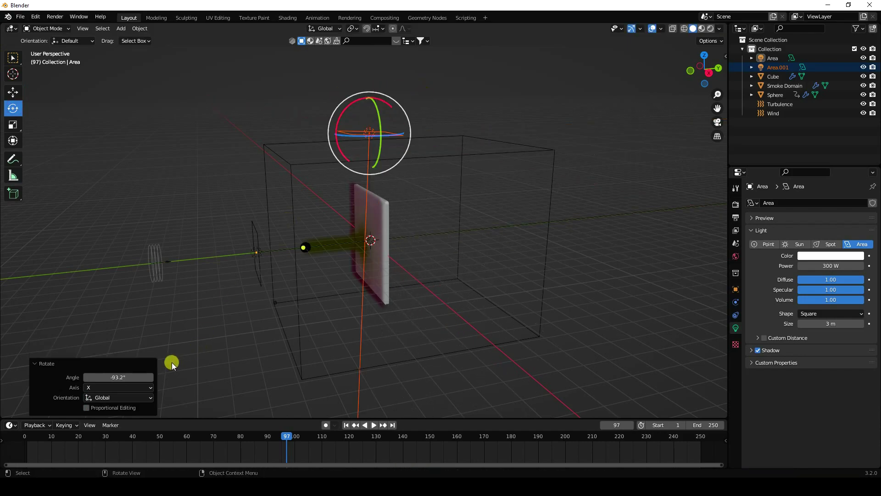
Rotate the top area light to -90° so it points straight down
{"action": "left_click", "coordinate": [130, 378]}
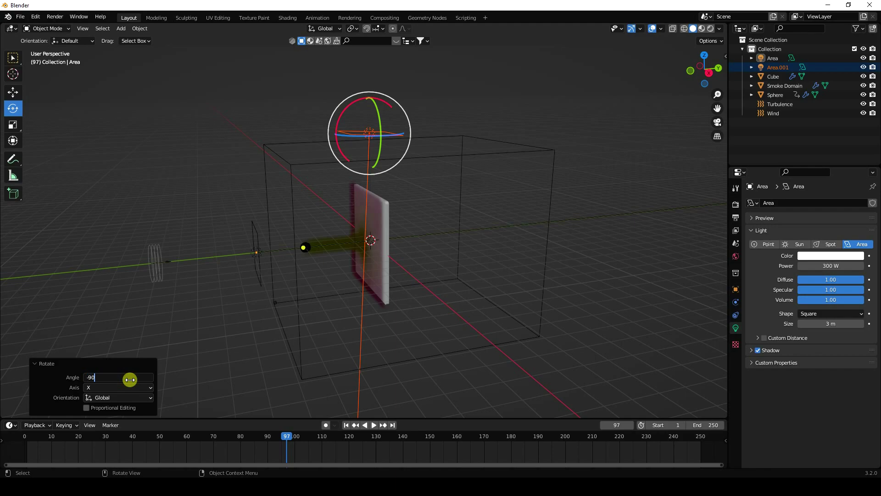
{"action": "type", "text": "-90"}
{"action": "key", "text": "Return"}
{"action": "left_click", "coordinate": [12, 92]}
Set the Cube collider's fluid effector Surface Thickness to 0.01
{"action": "middle_click_drag", "start_coordinate": [181, 158], "coordinate": [383, 296]}
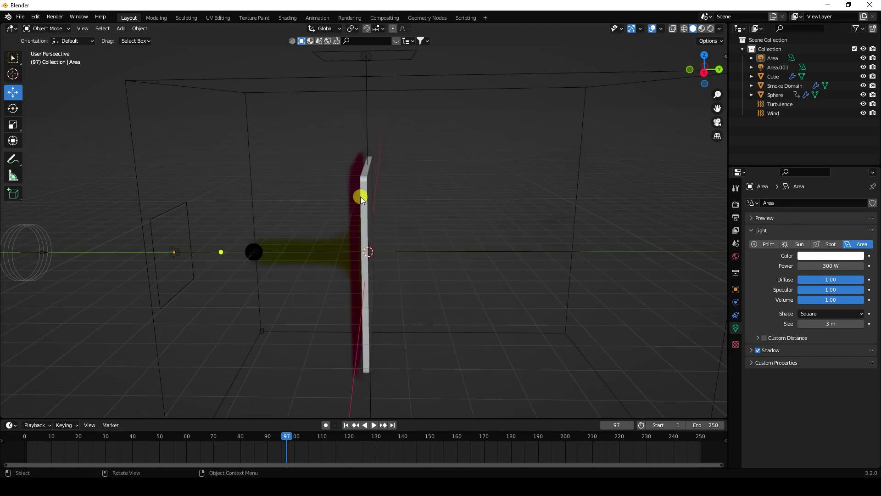
{"action": "scroll", "coordinate": [360, 197], "scroll_direction": "up", "scroll_amount": 3}
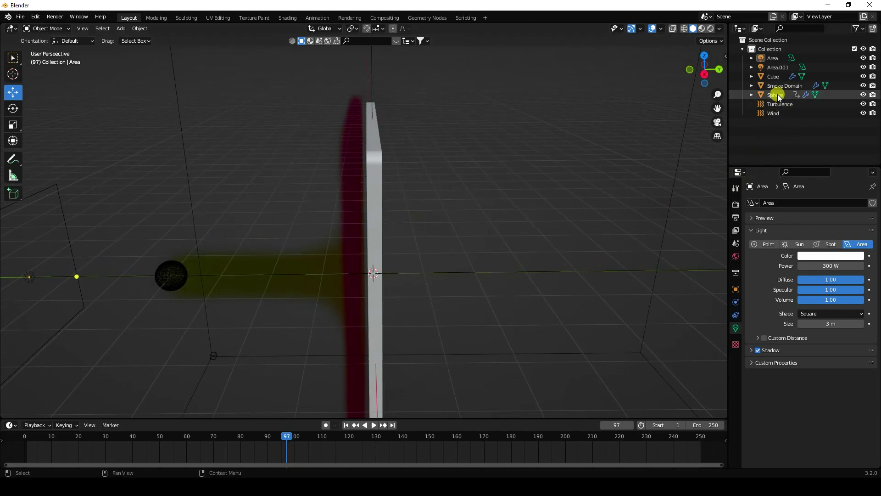
{"action": "left_click", "coordinate": [774, 77]}
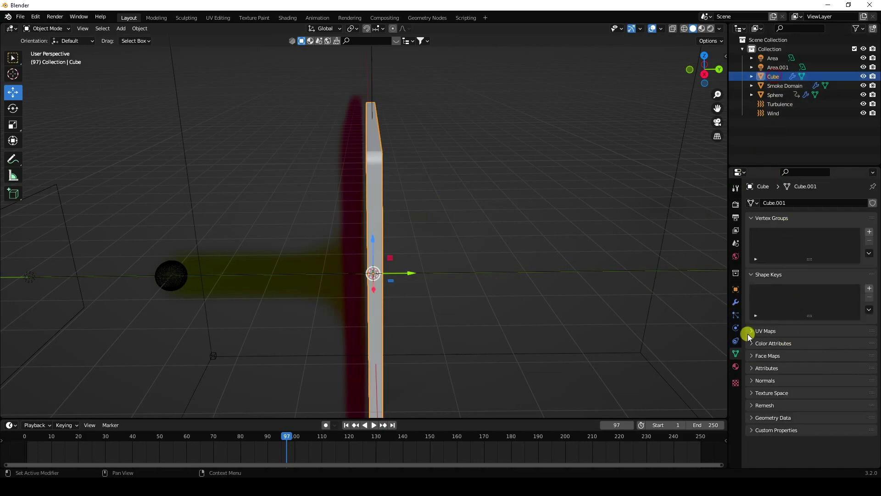
{"action": "left_click", "coordinate": [735, 327]}
{"action": "left_click", "coordinate": [826, 311]}
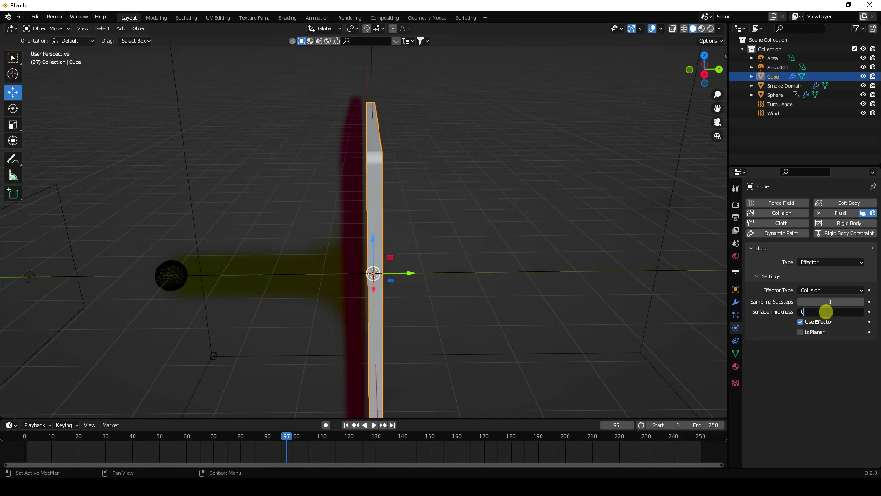
{"action": "key", "text": "Return"}
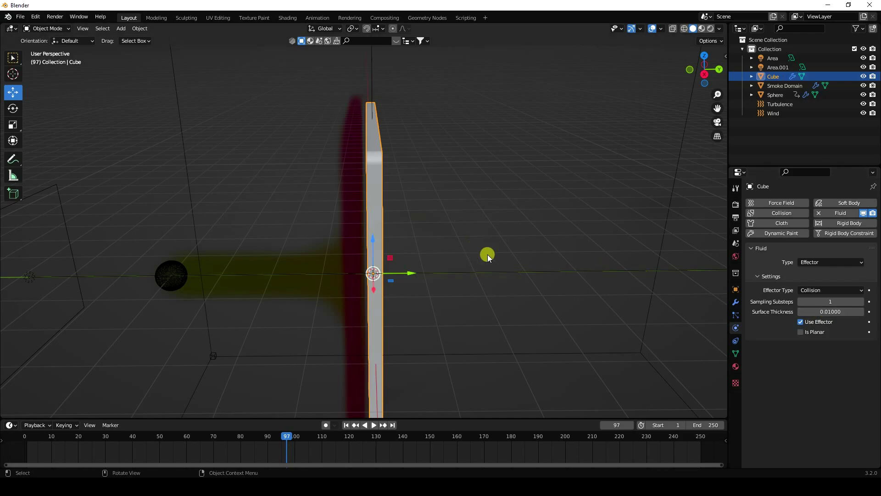
{"action": "middle_click_drag", "start_coordinate": [392, 195], "coordinate": [408, 227]}
Add a plane and move it down beneath the smoke domain
{"action": "left_click", "coordinate": [123, 28]}
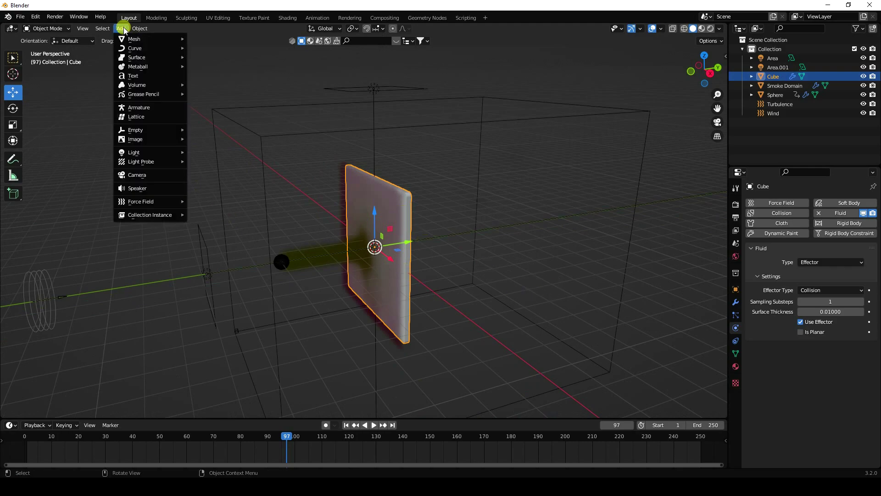
{"action": "mouse_move", "coordinate": [147, 39]}
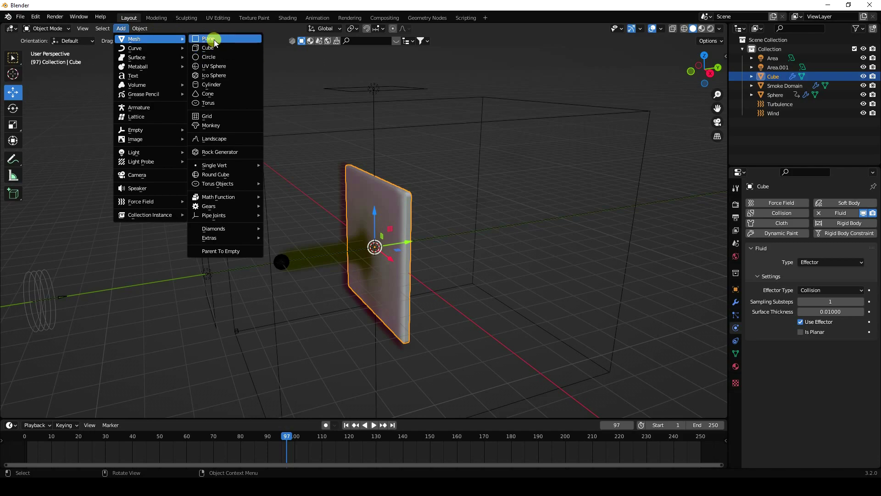
{"action": "left_click", "coordinate": [211, 39]}
{"action": "left_click_drag", "start_coordinate": [373, 205], "coordinate": [388, 326]}
{"action": "scroll", "coordinate": [376, 301], "scroll_direction": "down", "scroll_amount": 4}
Scale the plane up repeatedly into a large floor under the domain and plate
{"action": "key", "text": "s"}
{"action": "left_click", "coordinate": [607, 256]}
{"action": "key", "text": "s"}
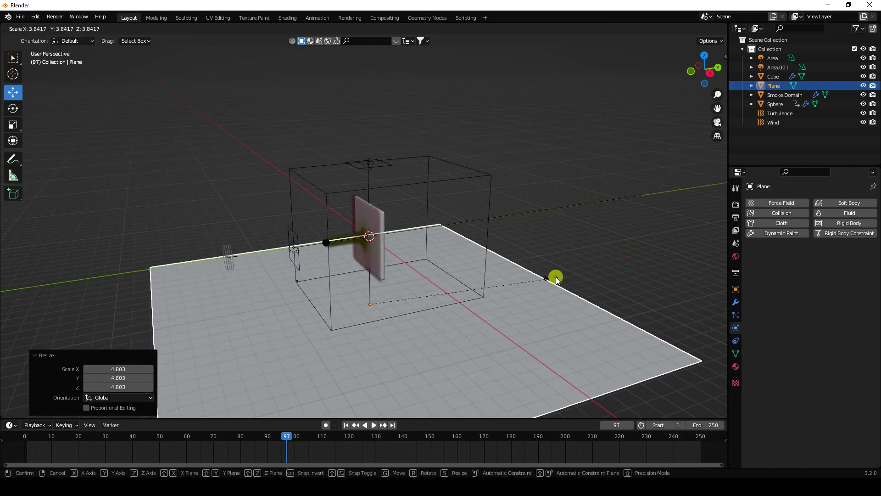
{"action": "left_click", "coordinate": [635, 244]}
{"action": "scroll", "coordinate": [491, 275], "scroll_direction": "down", "scroll_amount": 4}
{"action": "middle_click_drag", "start_coordinate": [461, 282], "coordinate": [391, 296]}
{"action": "key", "text": "s"}
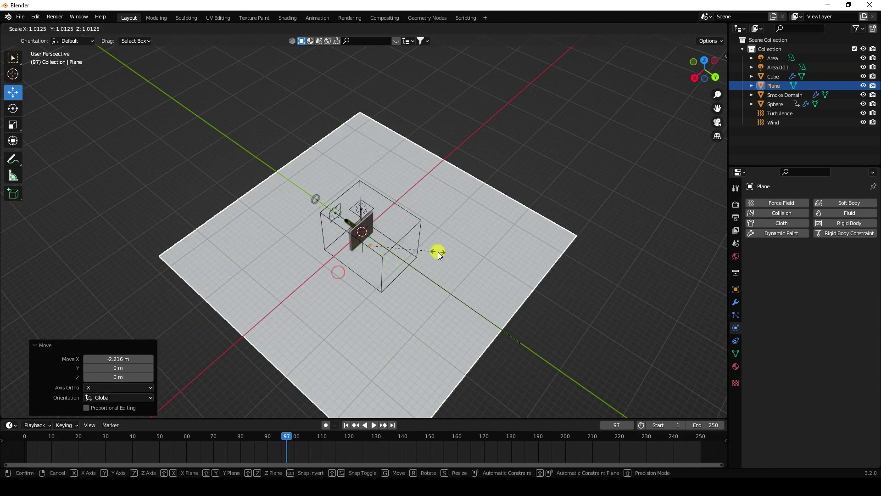
{"action": "left_click", "coordinate": [447, 260]}
{"action": "mouse_move", "coordinate": [448, 261]}
{"action": "middle_mouse_down"}
{"action": "mouse_move", "coordinate": [469, 279]}
{"action": "mouse_move", "coordinate": [461, 266]}
{"action": "middle_mouse_up"}
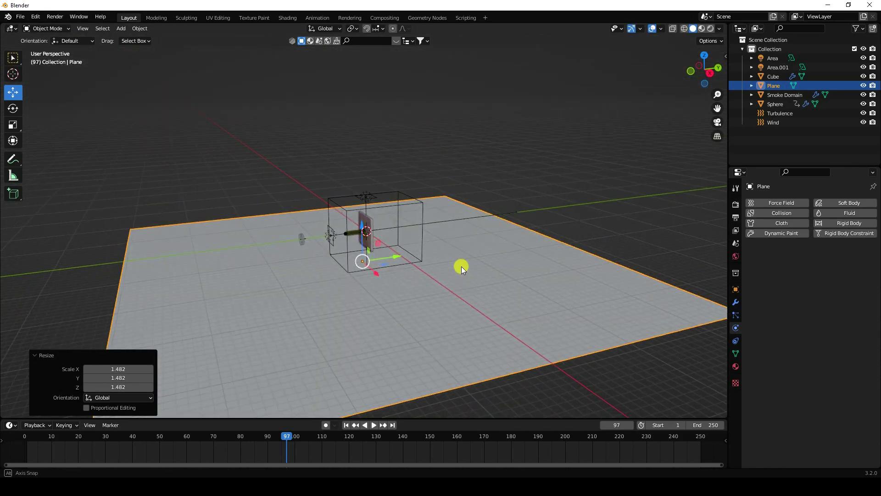
{"action": "scroll", "coordinate": [370, 232], "scroll_direction": "up", "scroll_amount": 6}
{"action": "middle_click_drag", "start_coordinate": [378, 278], "coordinate": [459, 226]}
{"action": "scroll", "coordinate": [325, 217], "scroll_direction": "down", "scroll_amount": 3}
In Edit Mode with edge select, select the floor plane's far edge
{"action": "left_click", "coordinate": [46, 29]}
{"action": "left_click", "coordinate": [46, 49]}
{"action": "left_click", "coordinate": [87, 29]}
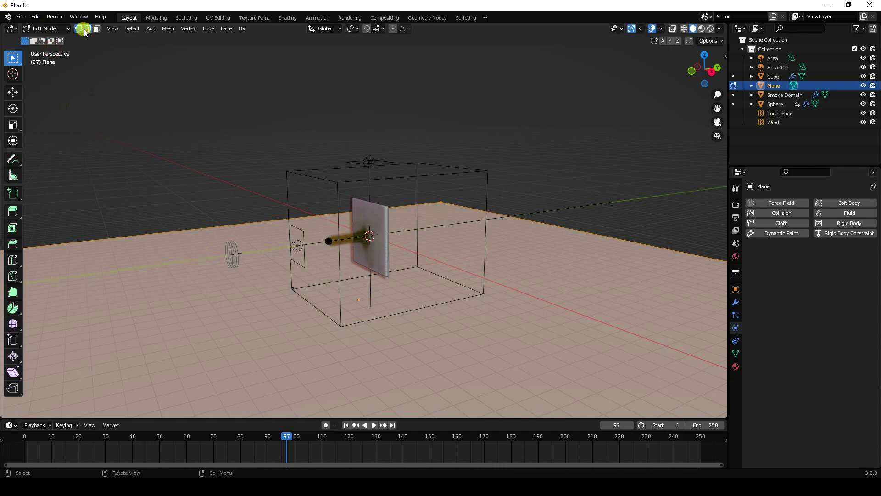
{"action": "left_click", "coordinate": [113, 237]}
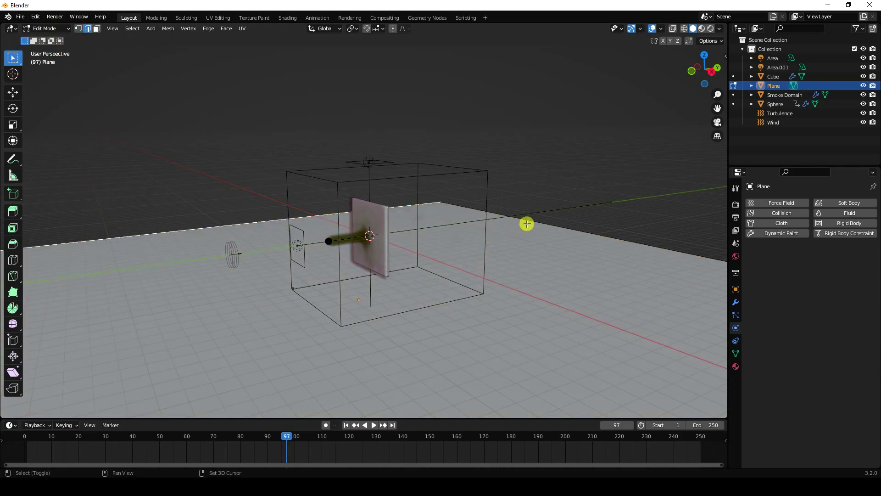
{"action": "scroll", "coordinate": [527, 220], "scroll_direction": "down", "scroll_amount": 4}
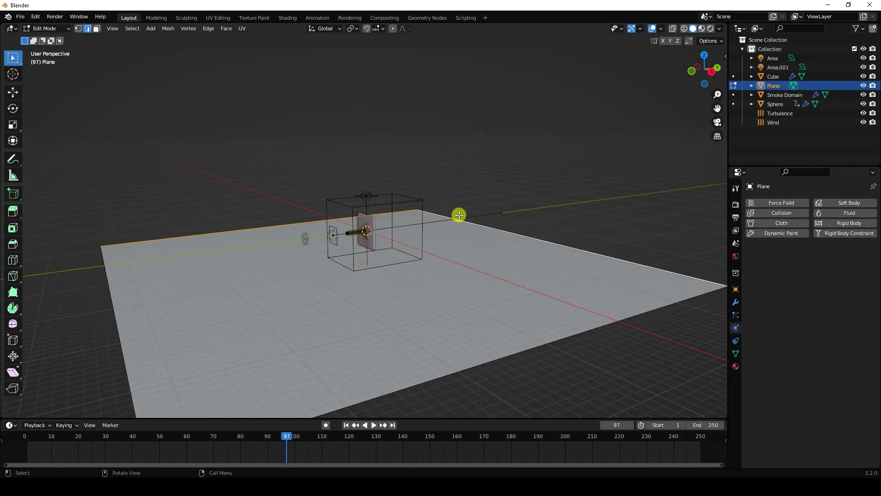
Extrude the far edge and raise it 24.341 m into a tall backdrop wall
{"action": "key", "text": "e"}
{"action": "right_click", "coordinate": [459, 215]}
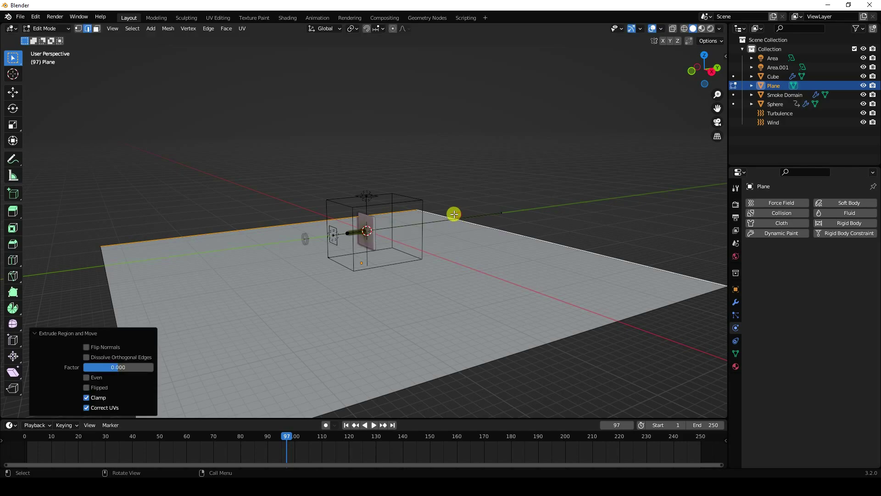
{"action": "left_click", "coordinate": [13, 91]}
{"action": "left_click_drag", "start_coordinate": [383, 203], "coordinate": [373, 92]}
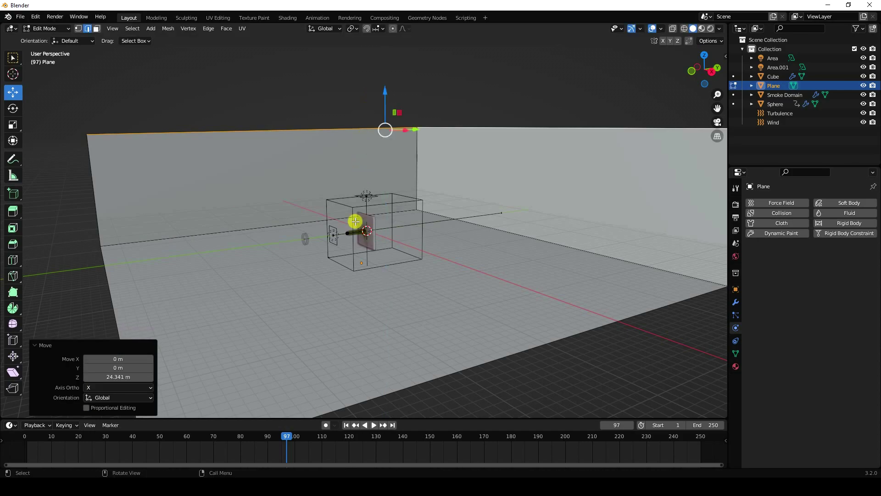
{"action": "scroll", "coordinate": [387, 299], "scroll_direction": "up", "scroll_amount": 5}
{"action": "mouse_move", "coordinate": [387, 301]}
{"action": "middle_mouse_down"}
{"action": "mouse_move", "coordinate": [397, 291]}
{"action": "mouse_move", "coordinate": [371, 312]}
{"action": "middle_mouse_up"}
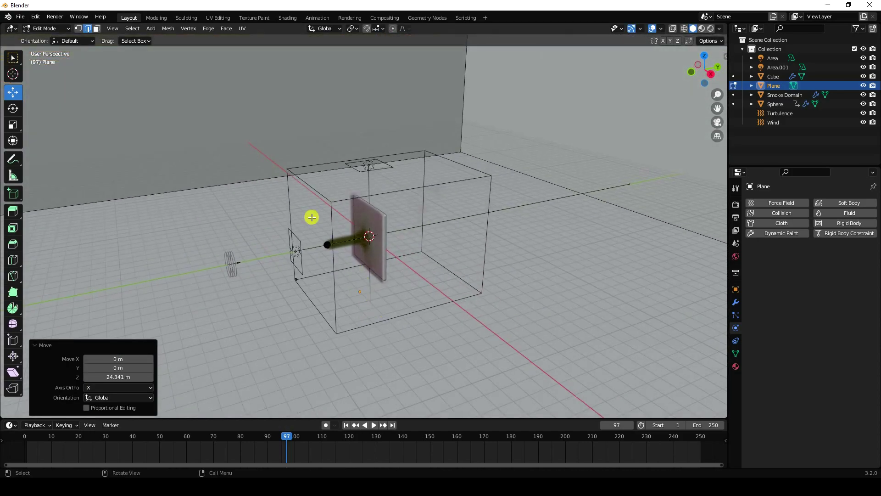
{"action": "left_click", "coordinate": [251, 180]}
{"action": "left_click", "coordinate": [575, 191]}
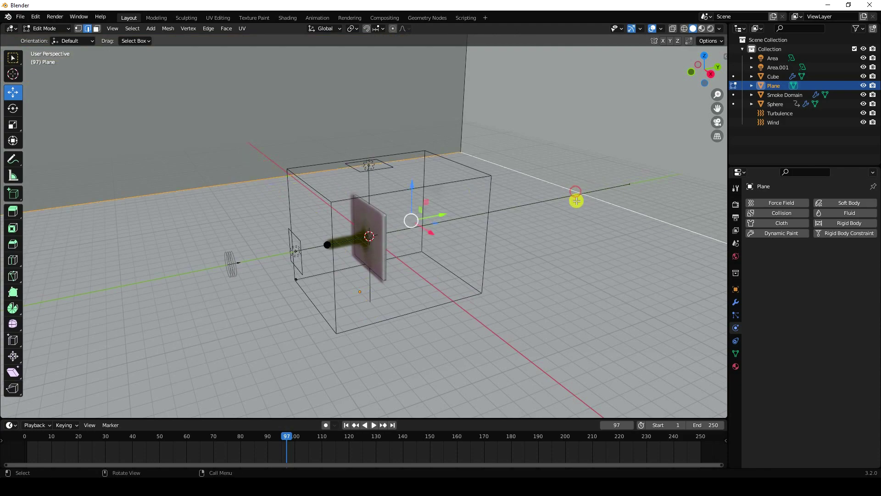
{"action": "left_click", "coordinate": [735, 303]}
Add a Bevel modifier with 30 segments and 0.05 m amount, then return to Object Mode
{"action": "left_click", "coordinate": [757, 203]}
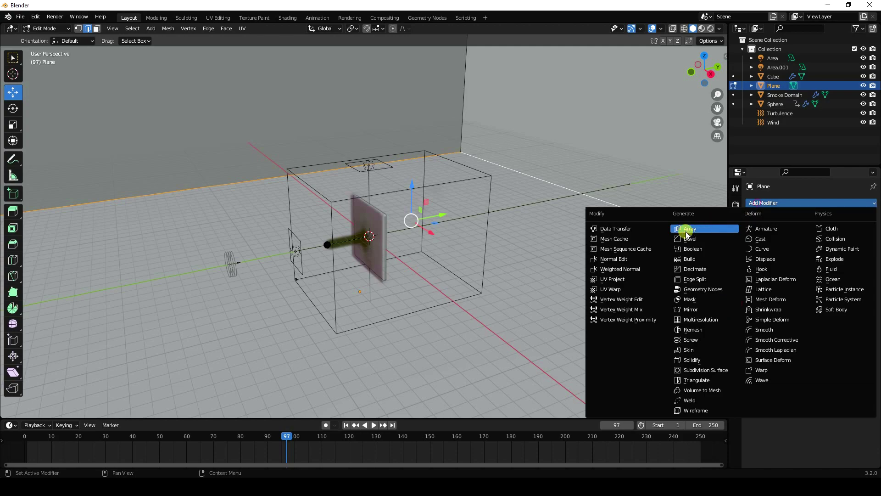
{"action": "left_click", "coordinate": [688, 239]}
{"action": "left_click", "coordinate": [820, 251]}
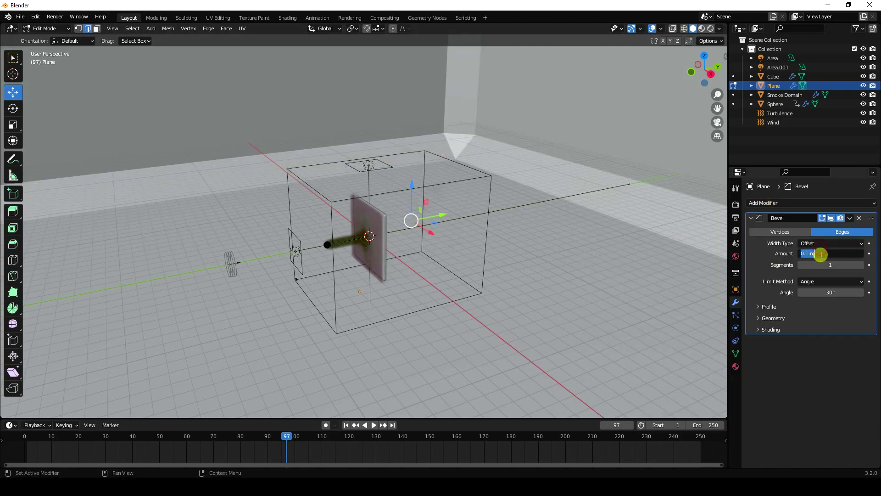
{"action": "left_click", "coordinate": [820, 265]}
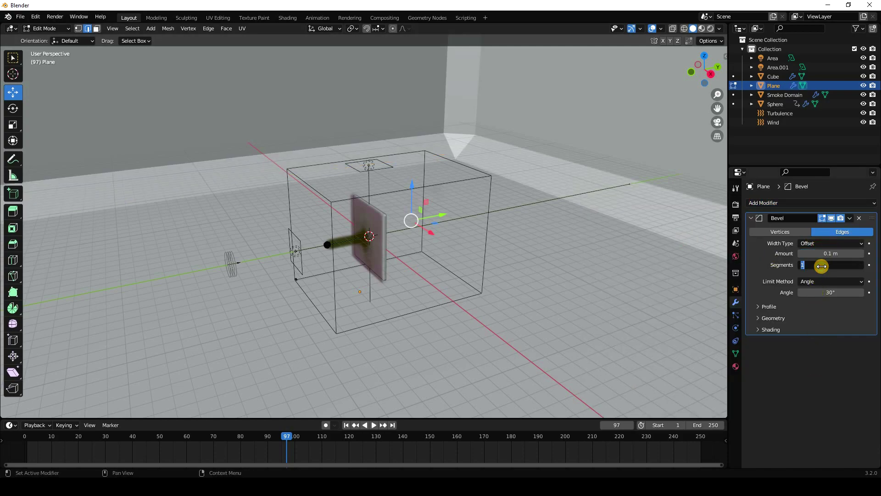
{"action": "type", "text": "30"}
{"action": "key", "text": "Return"}
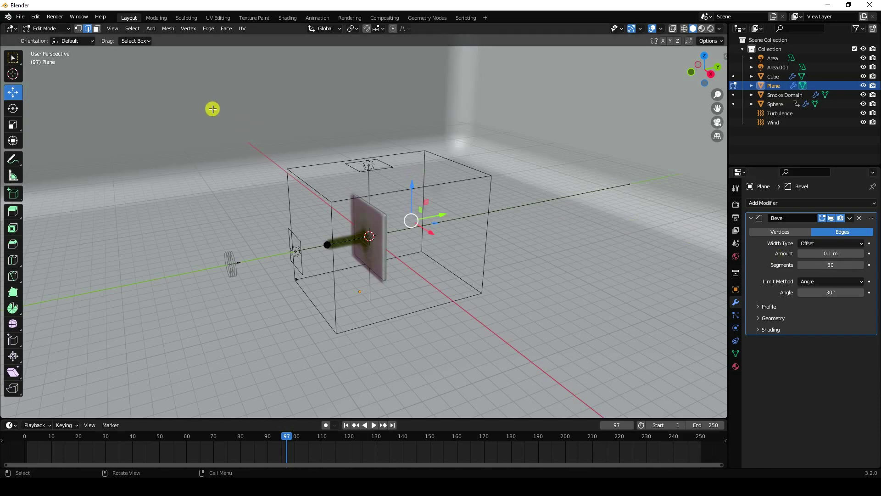
{"action": "scroll", "coordinate": [446, 146], "scroll_direction": "down", "scroll_amount": 4}
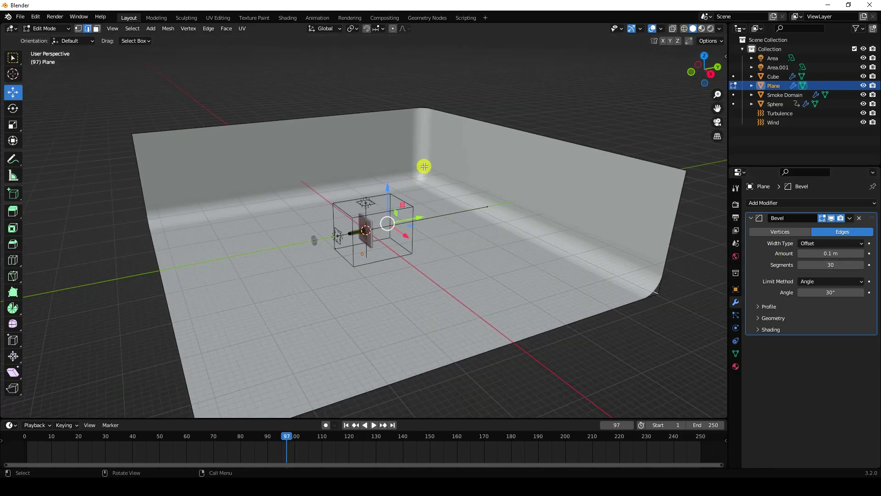
{"action": "left_click", "coordinate": [831, 251]}
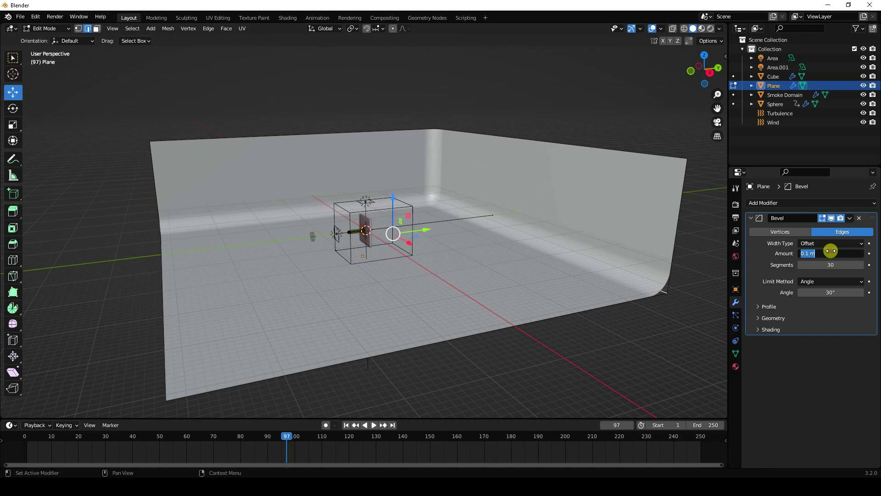
{"action": "key", "text": "Return"}
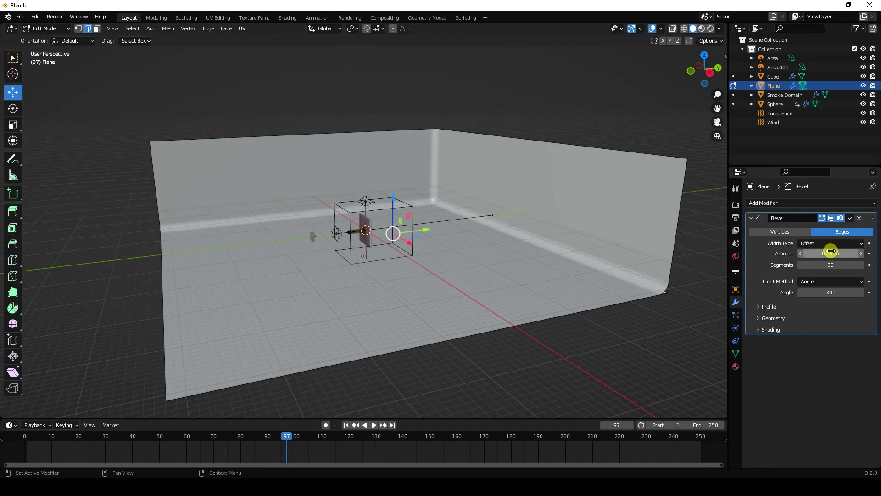
{"action": "left_click", "coordinate": [46, 28]}
{"action": "left_click", "coordinate": [43, 33]}
{"action": "scroll", "coordinate": [352, 247], "scroll_direction": "up", "scroll_amount": 6}
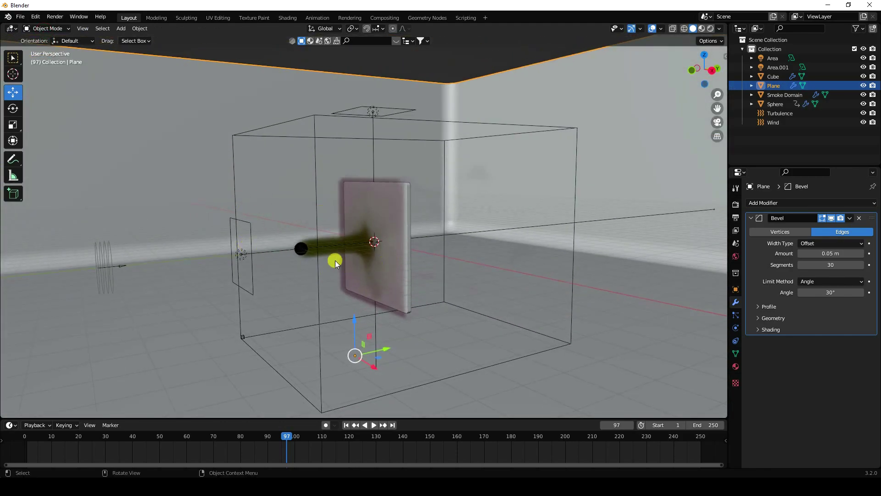
Add a camera aligned to the current view with a 35 mm focal length
{"action": "scroll", "coordinate": [335, 260], "scroll_direction": "up", "scroll_amount": 3}
{"action": "left_click", "coordinate": [121, 28]}
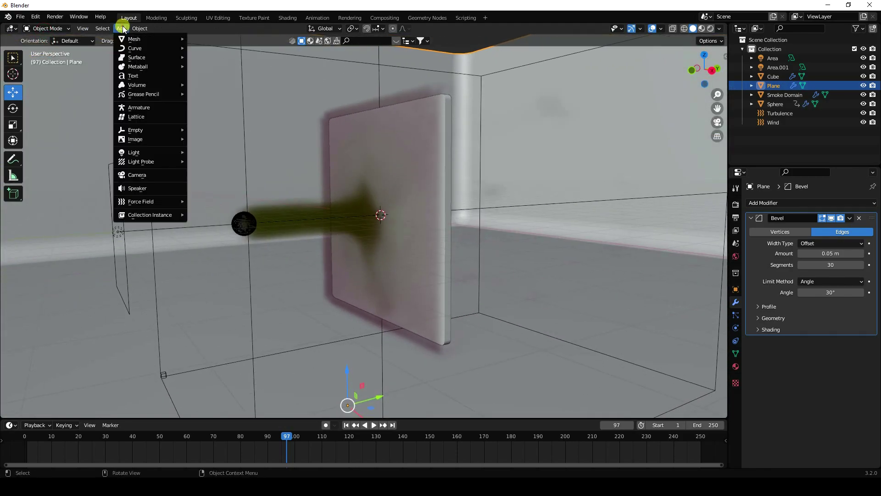
{"action": "left_click", "coordinate": [138, 174]}
{"action": "key", "text": "ctrl+alt+KP_0"}
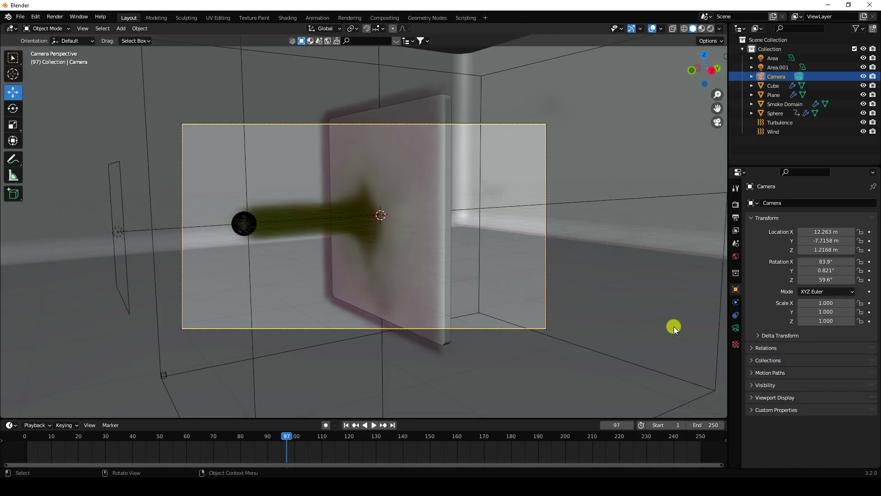
{"action": "left_click", "coordinate": [735, 328]}
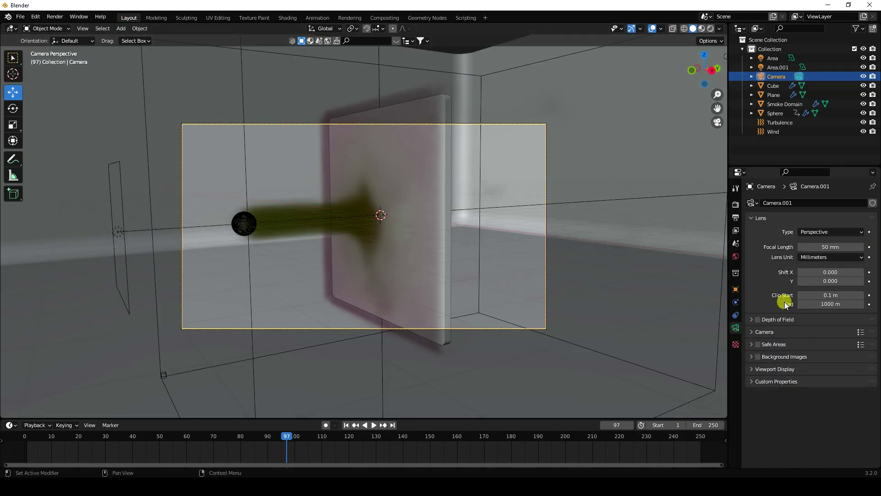
{"action": "left_click", "coordinate": [821, 248]}
{"action": "type", "text": "35"}
{"action": "key", "text": "Return"}
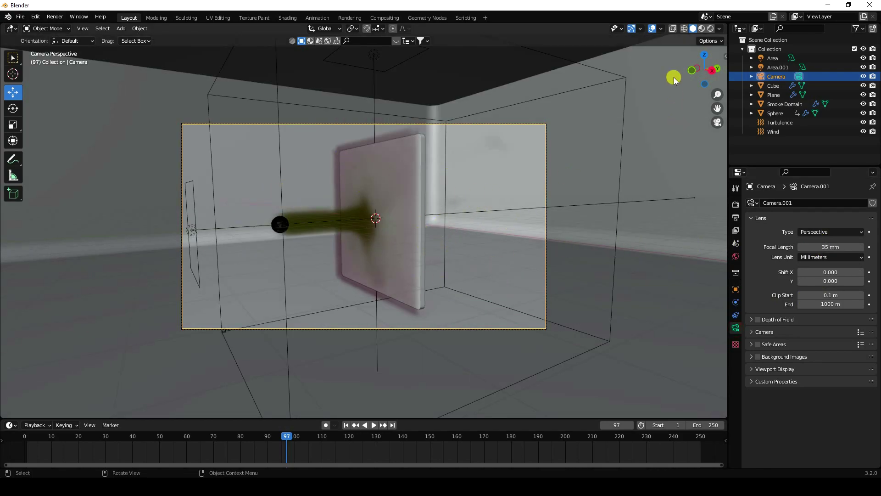
Frame the smoke stream hitting the plate using Lock Camera to View, then unlock it
{"action": "left_click", "coordinate": [725, 57]}
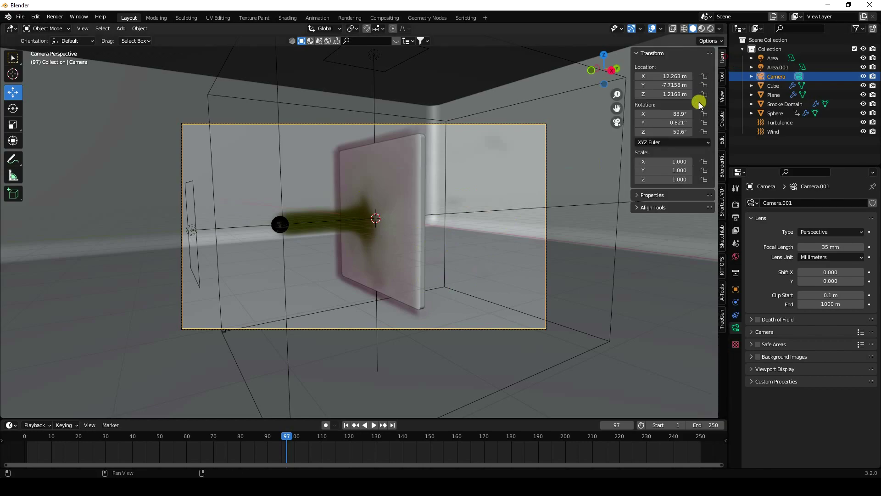
{"action": "left_click", "coordinate": [722, 95]}
{"action": "left_click", "coordinate": [670, 168]}
{"action": "scroll", "coordinate": [356, 211], "scroll_direction": "up", "scroll_amount": 3}
{"action": "mouse_move", "coordinate": [423, 222]}
{"action": "middle_mouse_down"}
{"action": "mouse_move", "coordinate": [410, 227]}
{"action": "mouse_move", "coordinate": [424, 233]}
{"action": "mouse_move", "coordinate": [406, 227]}
{"action": "mouse_move", "coordinate": [427, 229]}
{"action": "middle_mouse_up"}
{"action": "left_click", "coordinate": [666, 167]}
{"action": "scroll", "coordinate": [297, 235], "scroll_direction": "up", "scroll_amount": 2}
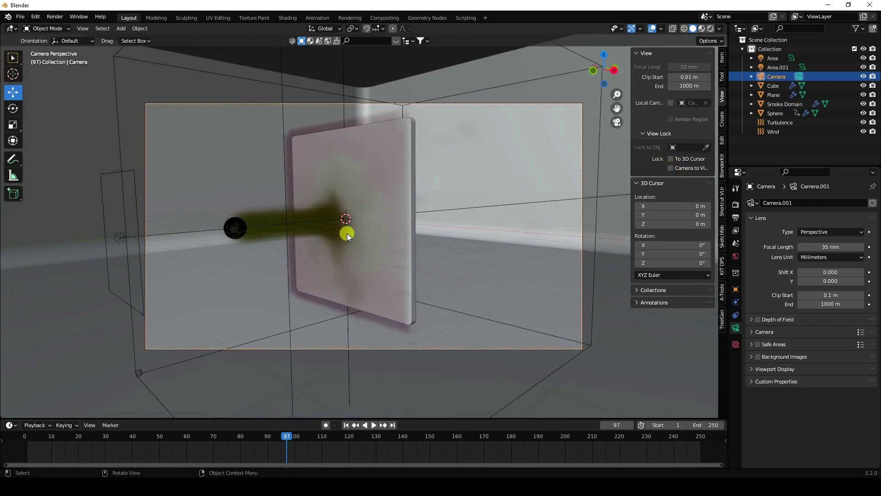
Save the scene as dffdf.blend on the Desktop
{"action": "left_click", "coordinate": [735, 204]}
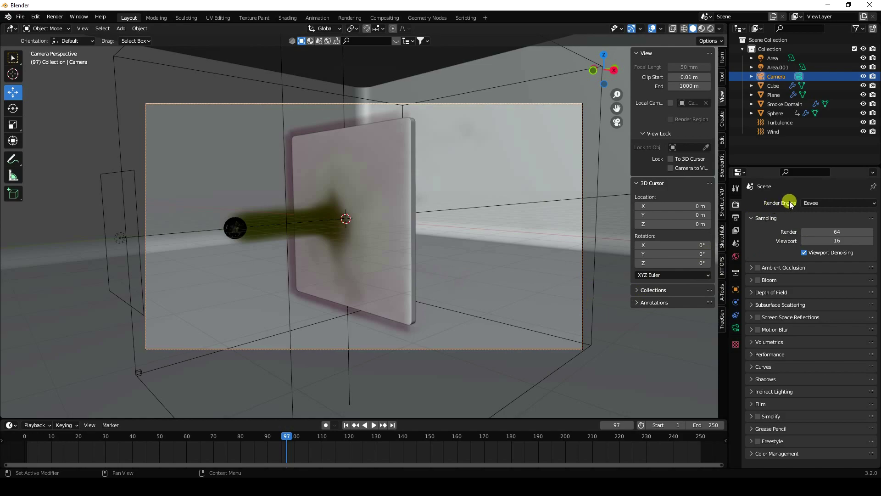
{"action": "left_click", "coordinate": [20, 17]}
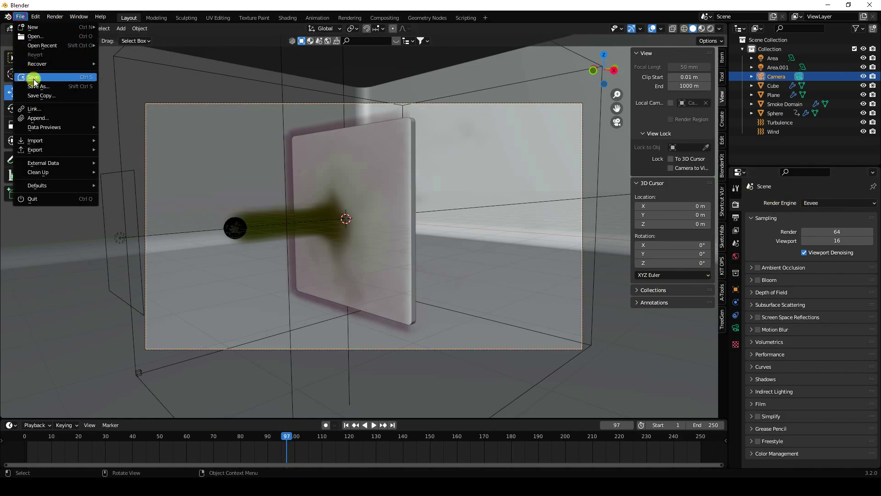
{"action": "left_click", "coordinate": [33, 75]}
{"action": "left_click", "coordinate": [180, 218]}
{"action": "left_click", "coordinate": [309, 367]}
{"action": "type", "text": "dffdf"}
{"action": "left_click", "coordinate": [620, 366]}
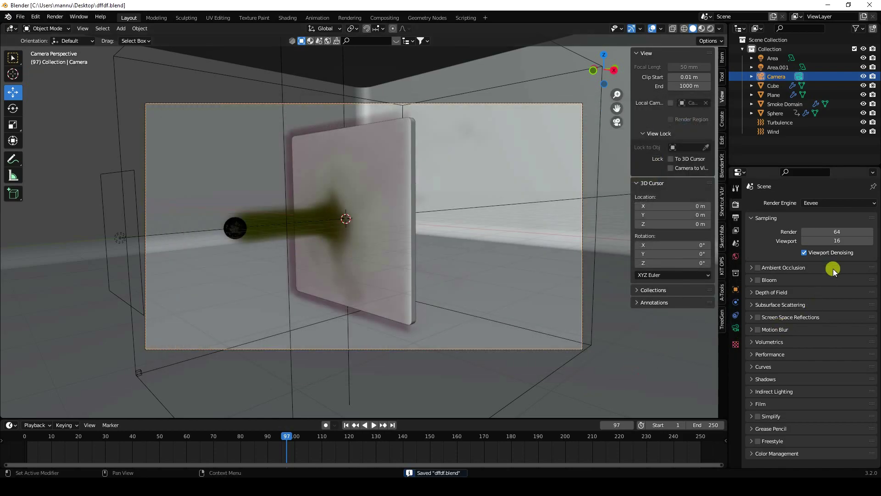
Switch the render engine to Cycles with 32 render and 16 viewport max samples
{"action": "left_click", "coordinate": [808, 204]}
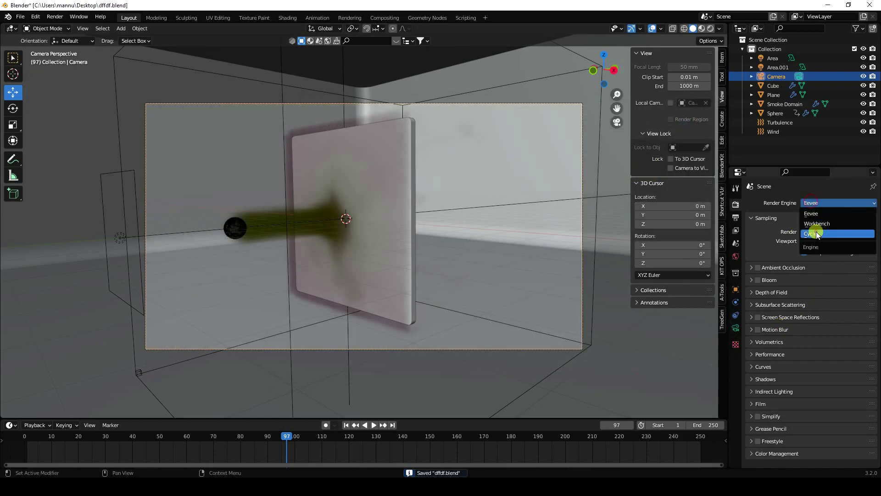
{"action": "left_click", "coordinate": [816, 234]}
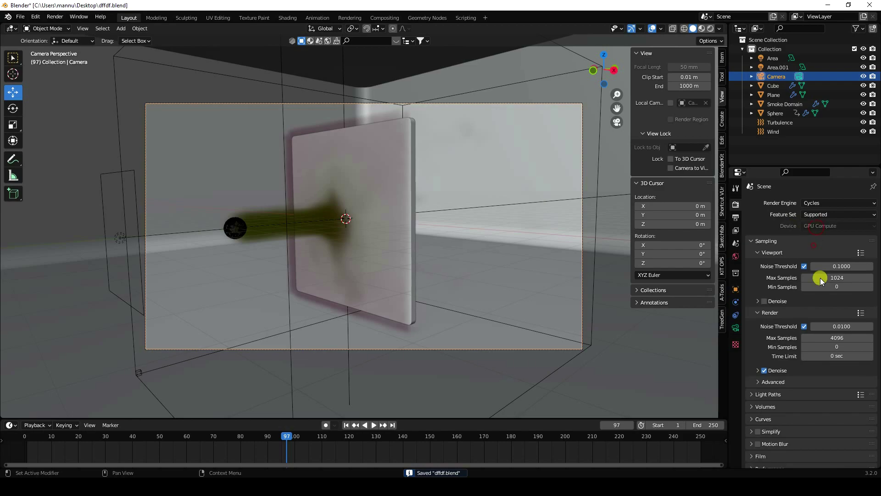
{"action": "left_click", "coordinate": [835, 337]}
{"action": "key", "text": "Return"}
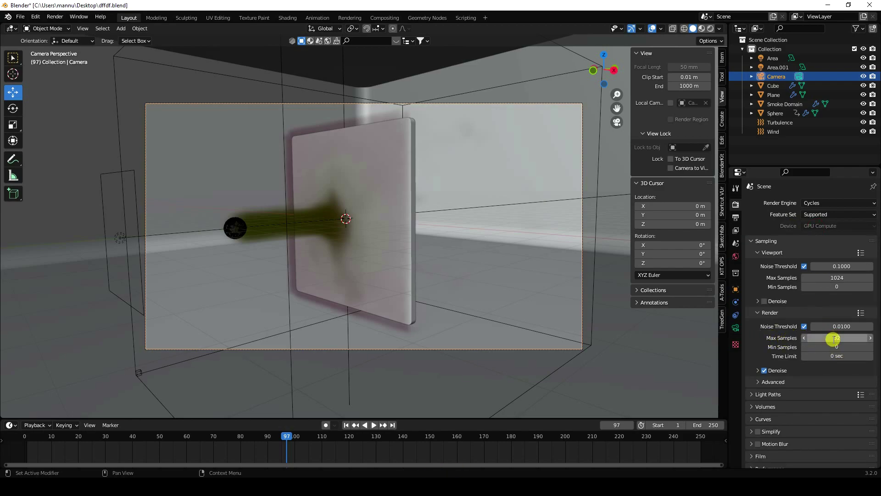
{"action": "left_click", "coordinate": [827, 276]}
{"action": "type", "text": "16"}
{"action": "key", "text": "Return"}
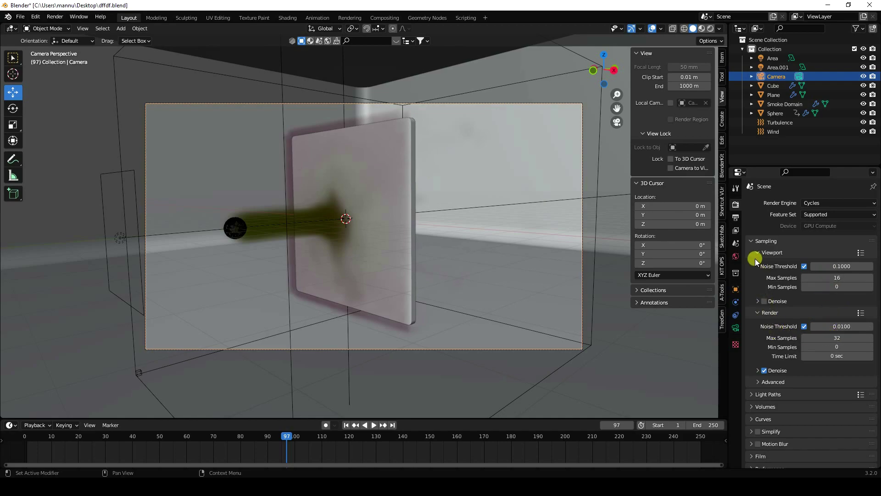
{"action": "left_click", "coordinate": [736, 217]}
{"action": "left_click", "coordinate": [822, 286]}
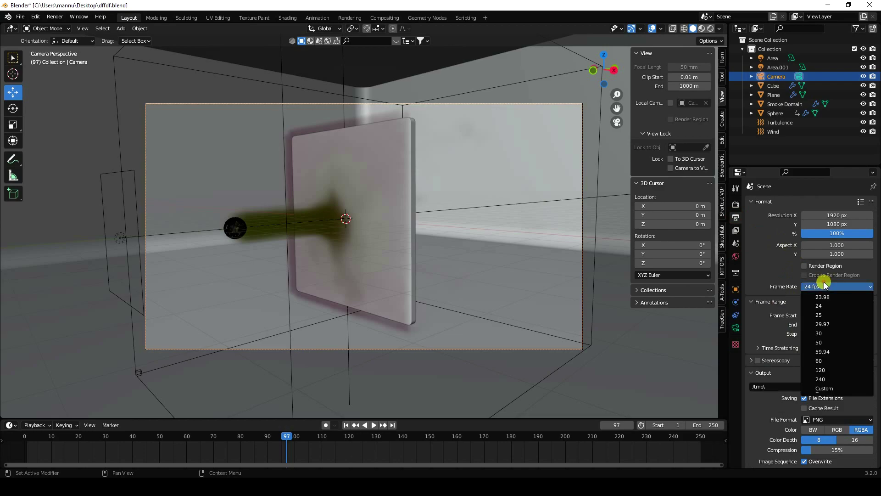
Set the frame rate to 30 fps and point output to a new Desktop REN folder
{"action": "left_click", "coordinate": [830, 332]}
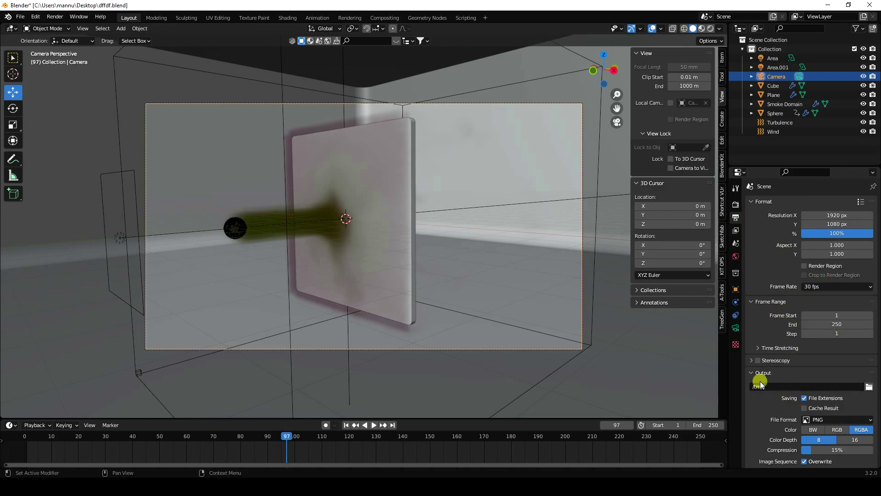
{"action": "left_click", "coordinate": [869, 388]}
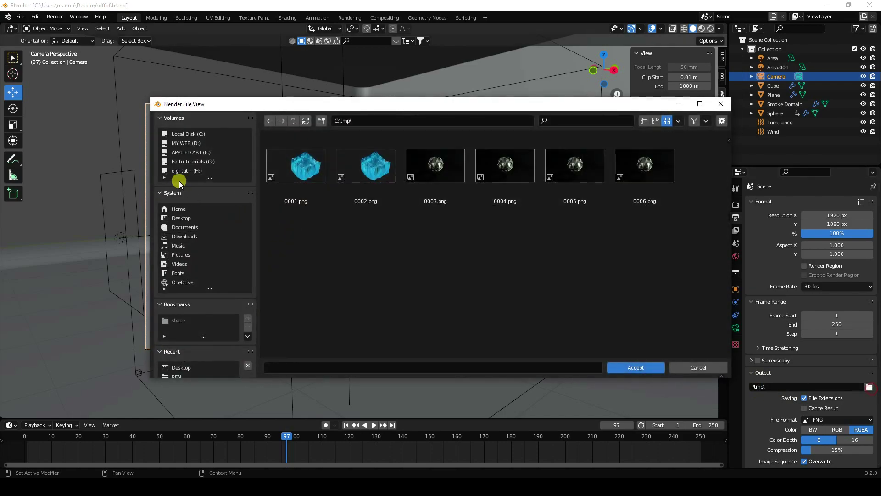
{"action": "left_click", "coordinate": [183, 222]}
{"action": "right_click", "coordinate": [491, 326]}
{"action": "left_click", "coordinate": [446, 314]}
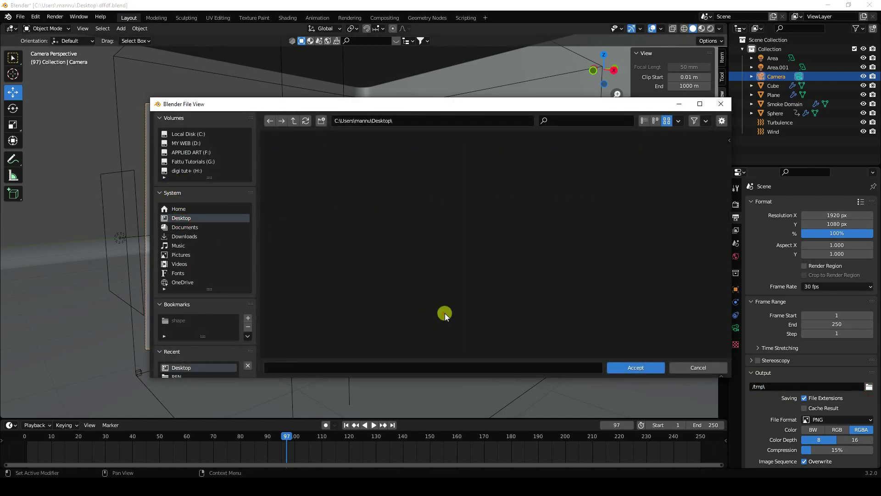
{"action": "type", "text": "REN"}
{"action": "key", "text": "Return"}
{"action": "double_click", "coordinate": [587, 161]}
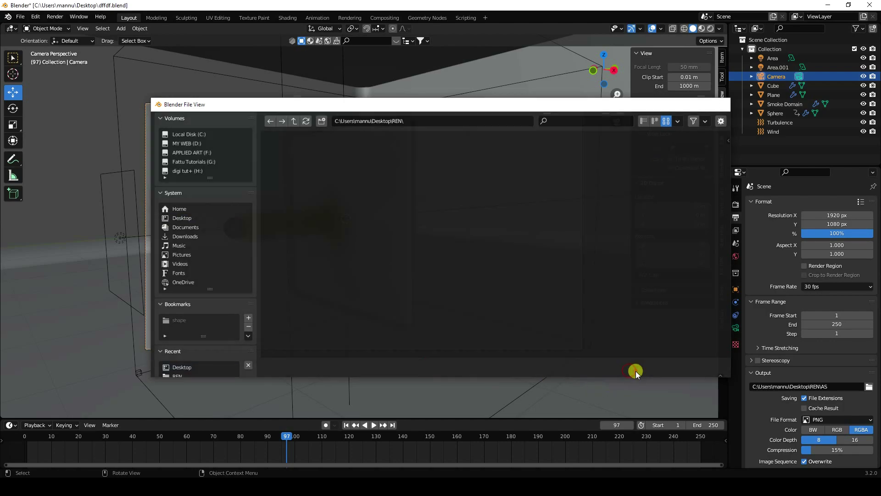
{"action": "left_click", "coordinate": [635, 371]}
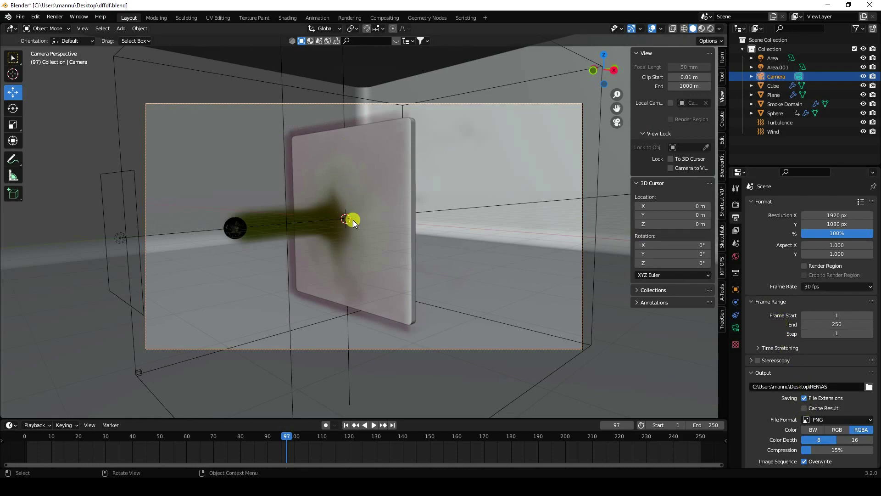
{"action": "scroll", "coordinate": [251, 222], "scroll_direction": "up", "scroll_amount": 2}
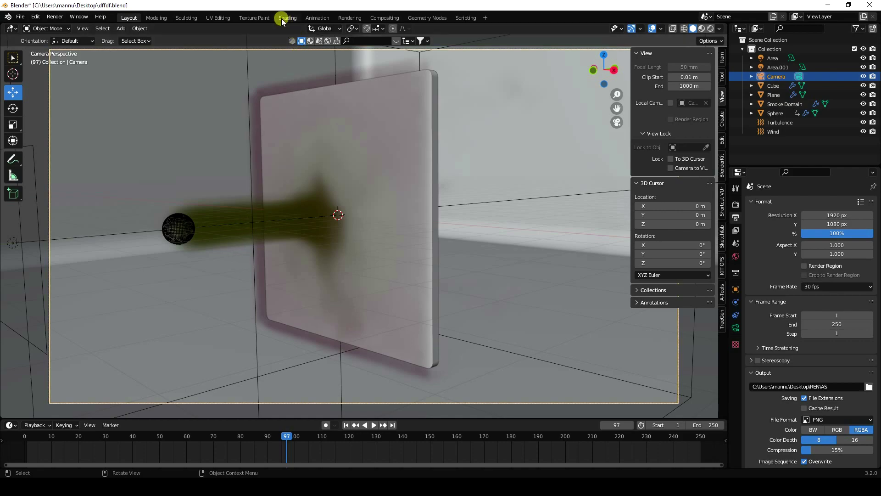
In the Smoke Domain material, connect a new Attribute node to Principled Volume Color
{"action": "left_click", "coordinate": [780, 105]}
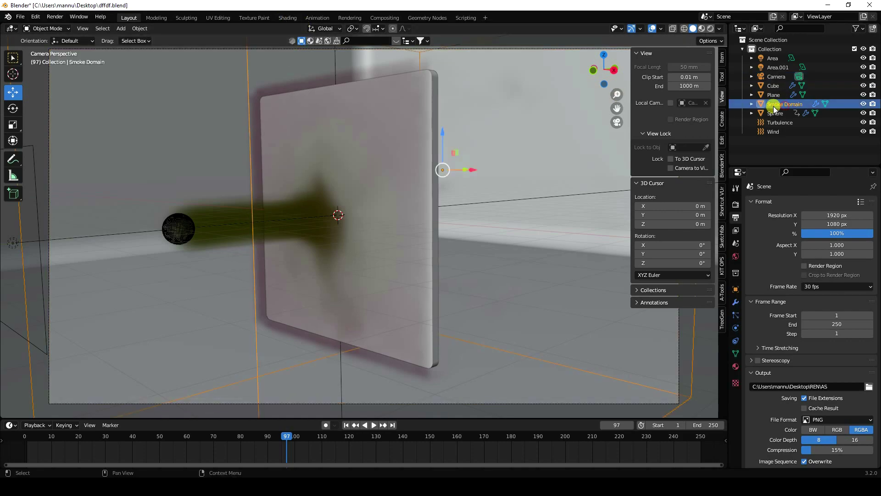
{"action": "left_click", "coordinate": [287, 18]}
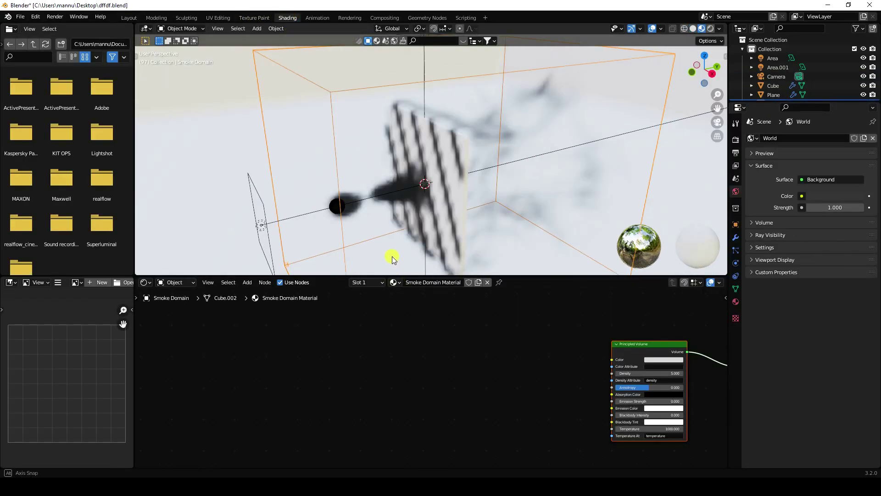
{"action": "middle_click_drag", "start_coordinate": [478, 342], "coordinate": [297, 338]}
{"action": "scroll", "coordinate": [466, 338], "scroll_direction": "up", "scroll_amount": 3}
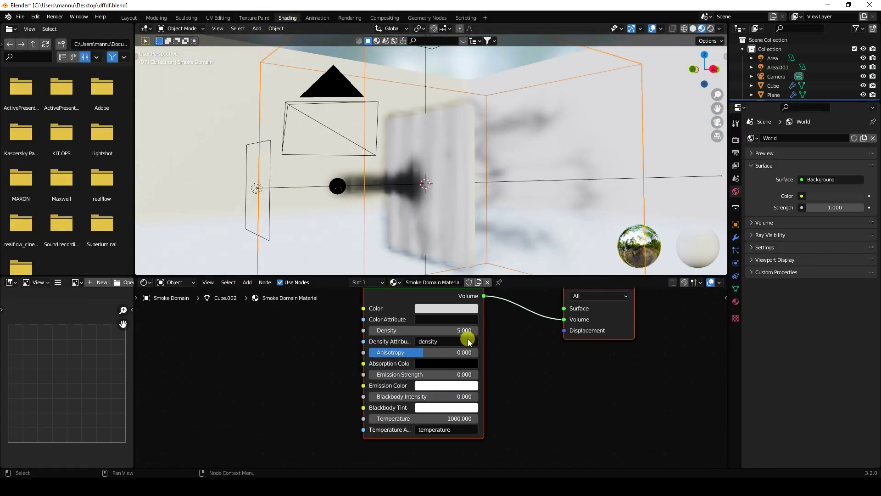
{"action": "middle_click_drag", "start_coordinate": [464, 337], "coordinate": [486, 379]}
{"action": "left_click", "coordinate": [247, 282]}
{"action": "left_click", "coordinate": [261, 293]}
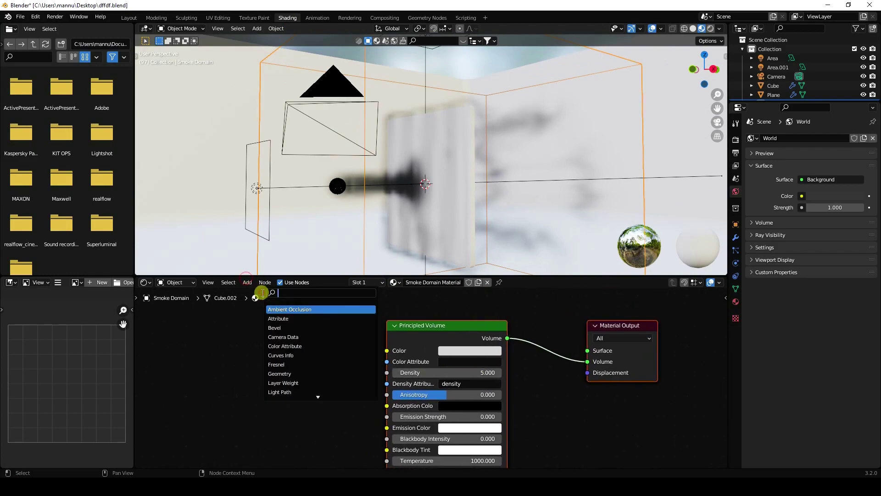
{"action": "left_click", "coordinate": [276, 318]}
{"action": "left_click", "coordinate": [177, 353]}
{"action": "middle_click_drag", "start_coordinate": [254, 372], "coordinate": [354, 372]}
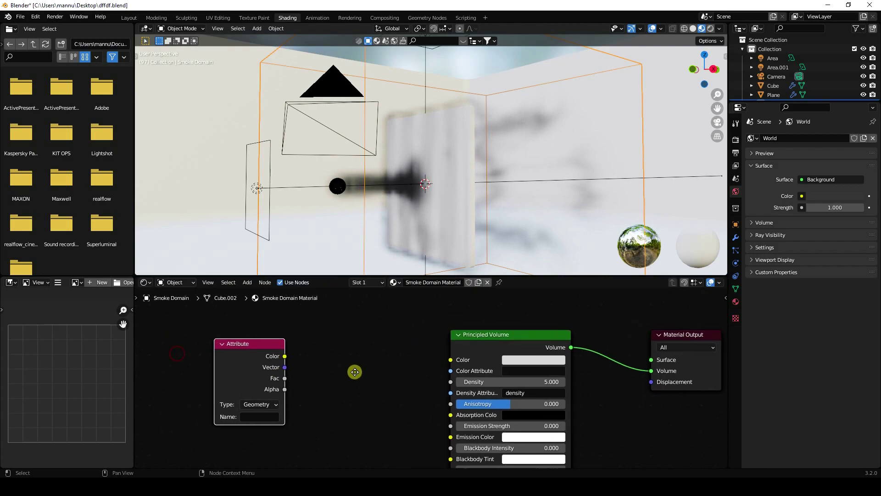
{"action": "left_click_drag", "start_coordinate": [285, 357], "coordinate": [451, 360]}
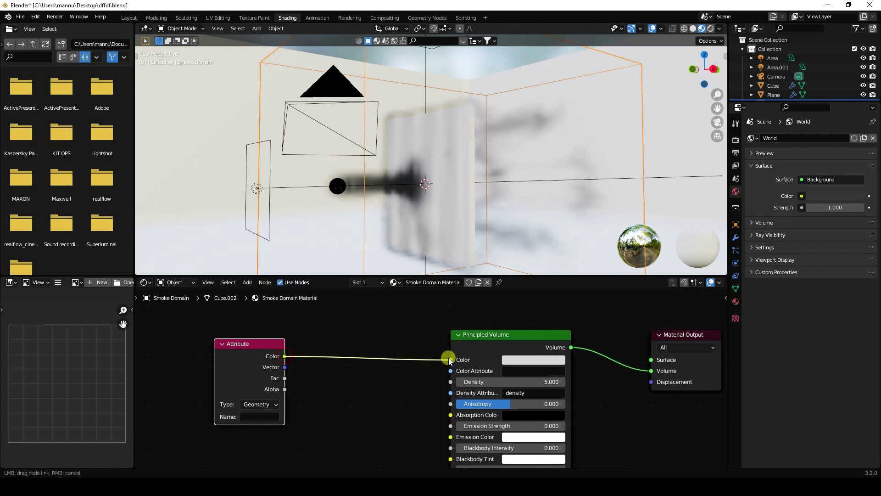
Insert a Vector Math node set to Scale 2.5 into the colour link
{"action": "left_click", "coordinate": [247, 282]}
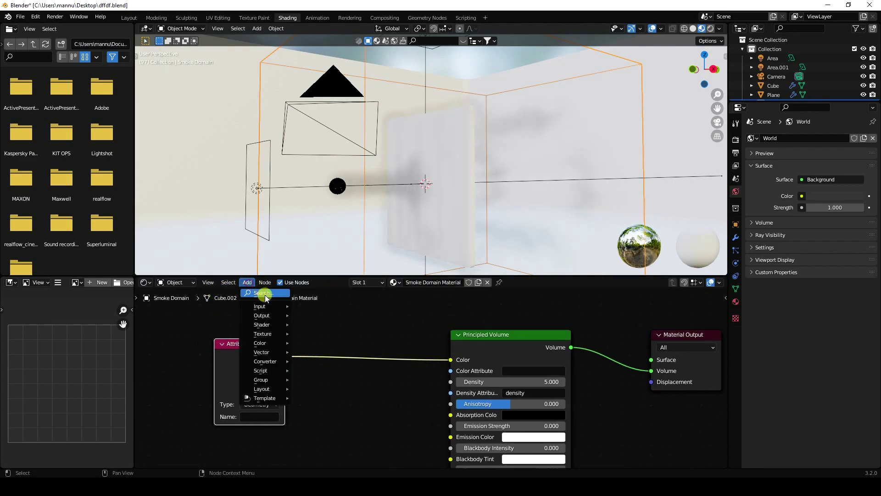
{"action": "left_click", "coordinate": [266, 296]}
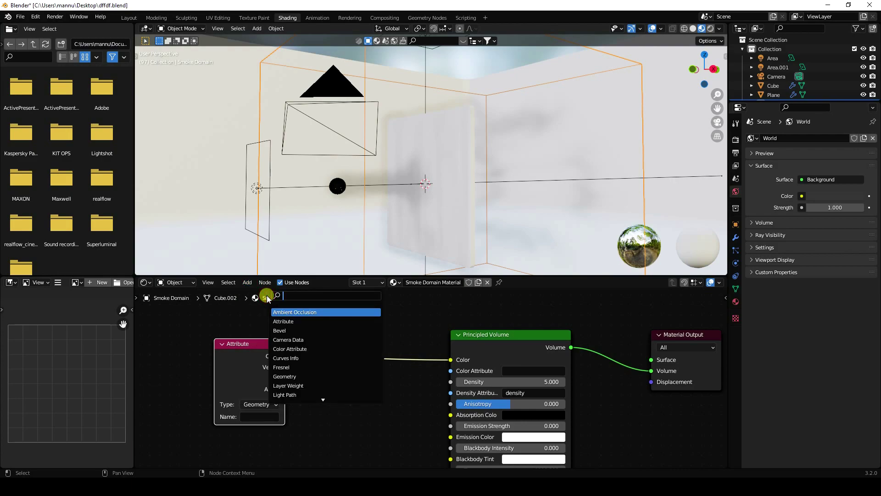
{"action": "type", "text": "vec"}
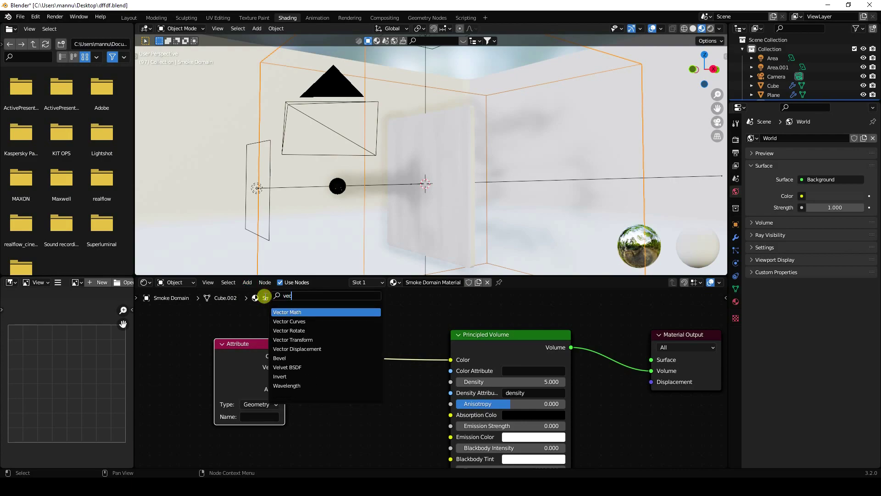
{"action": "left_click", "coordinate": [285, 311]}
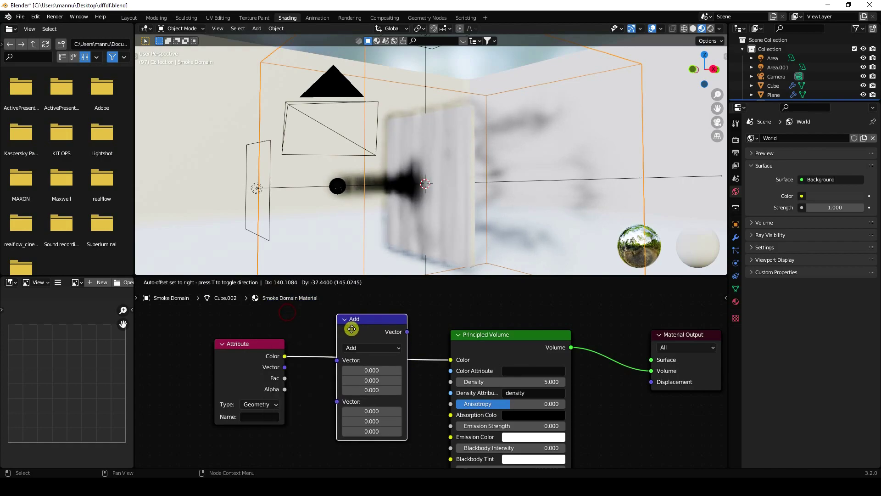
{"action": "left_click", "coordinate": [359, 341]}
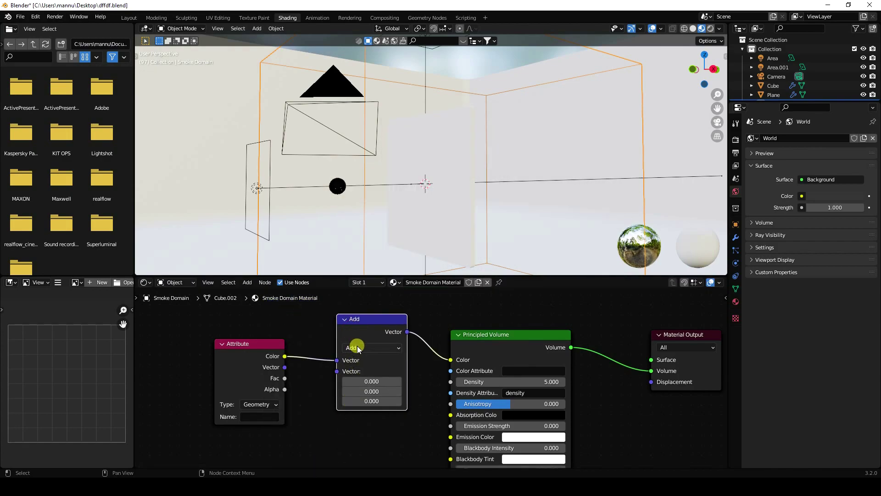
{"action": "left_click", "coordinate": [358, 348]}
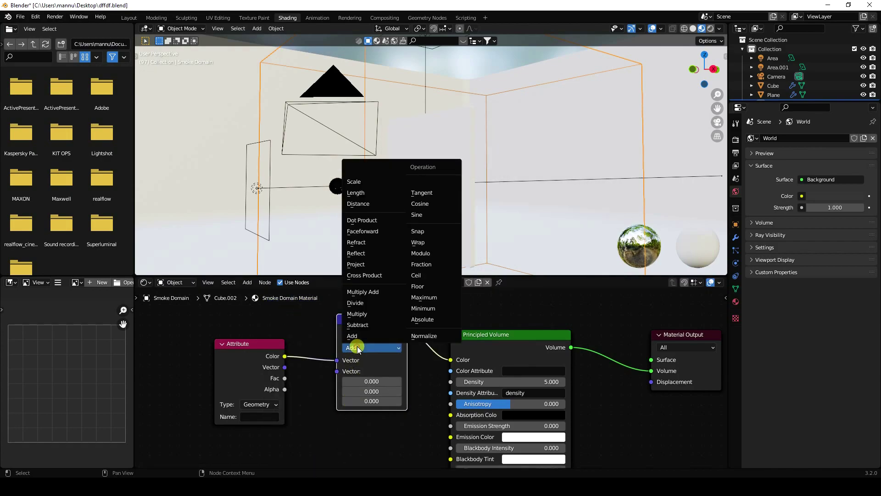
{"action": "left_click", "coordinate": [354, 182]}
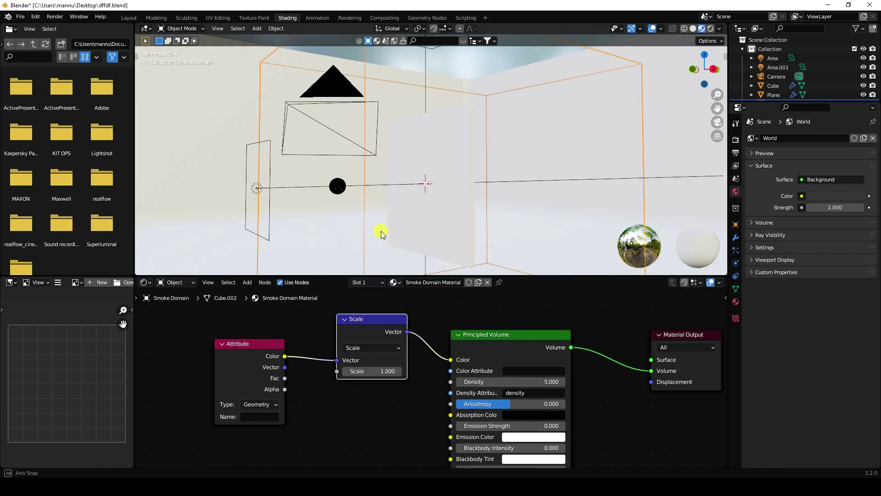
{"action": "middle_click_drag", "start_coordinate": [392, 232], "coordinate": [395, 274]}
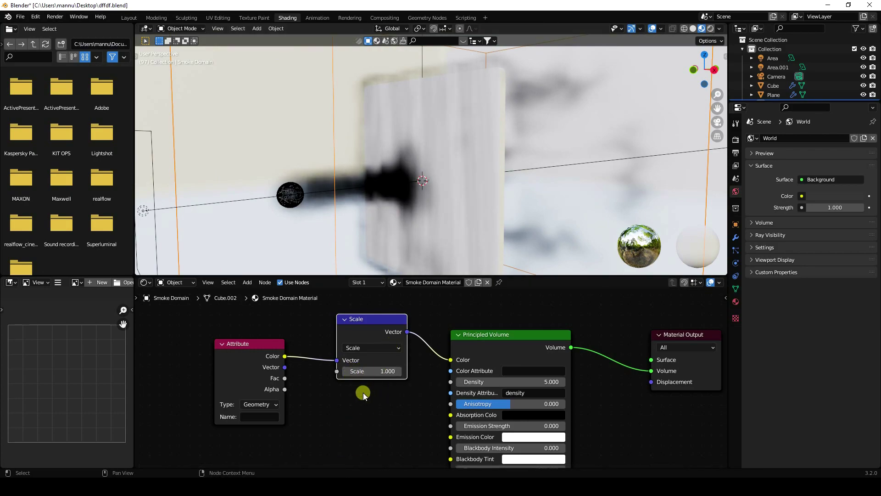
{"action": "left_click", "coordinate": [378, 367]}
{"action": "type", "text": "2.5"}
{"action": "key", "text": "Return"}
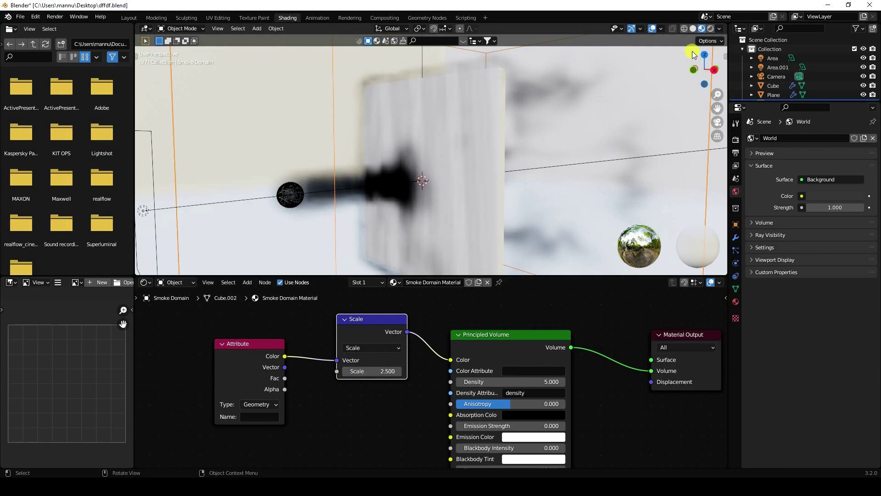
Save the file, switch to rendered shading, and name the Attribute node 'color'
{"action": "left_click", "coordinate": [21, 16]}
{"action": "left_click", "coordinate": [44, 78]}
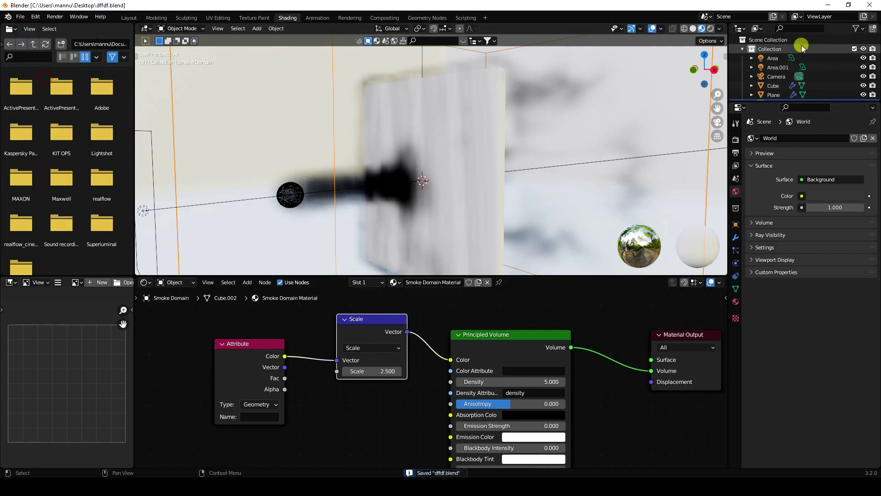
{"action": "left_click", "coordinate": [710, 29]}
{"action": "scroll", "coordinate": [389, 260], "scroll_direction": "up", "scroll_amount": 3}
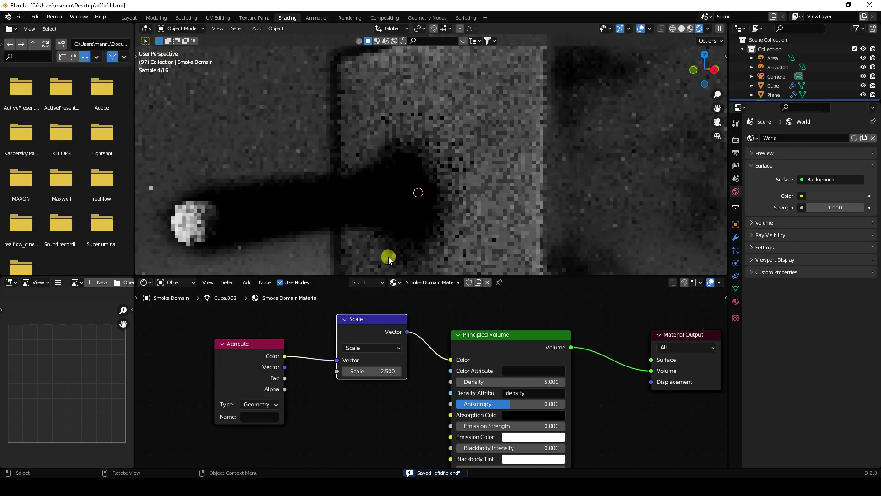
{"action": "middle_click_drag", "start_coordinate": [386, 250], "coordinate": [400, 231]}
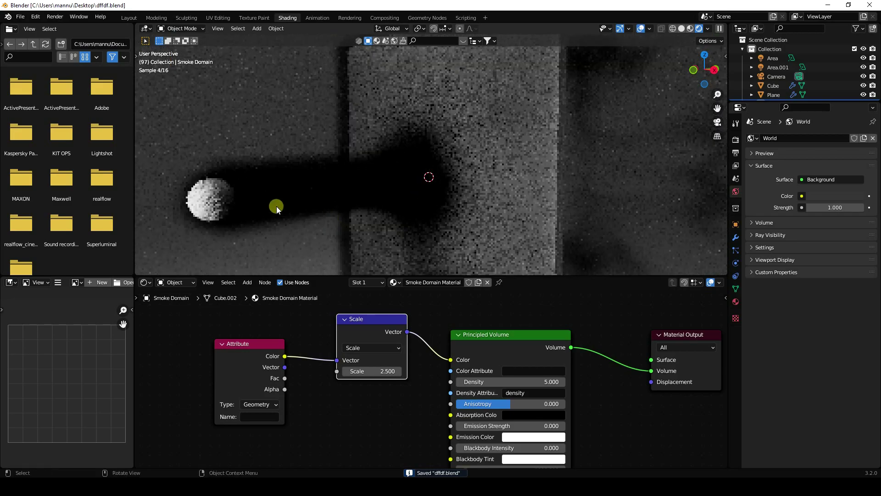
{"action": "left_click", "coordinate": [258, 417]}
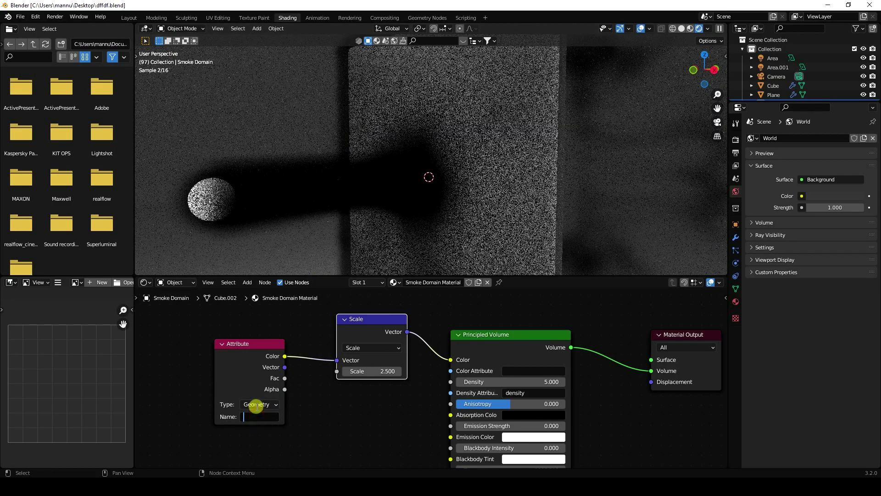
{"action": "type", "text": "color"}
{"action": "key", "text": "Return"}
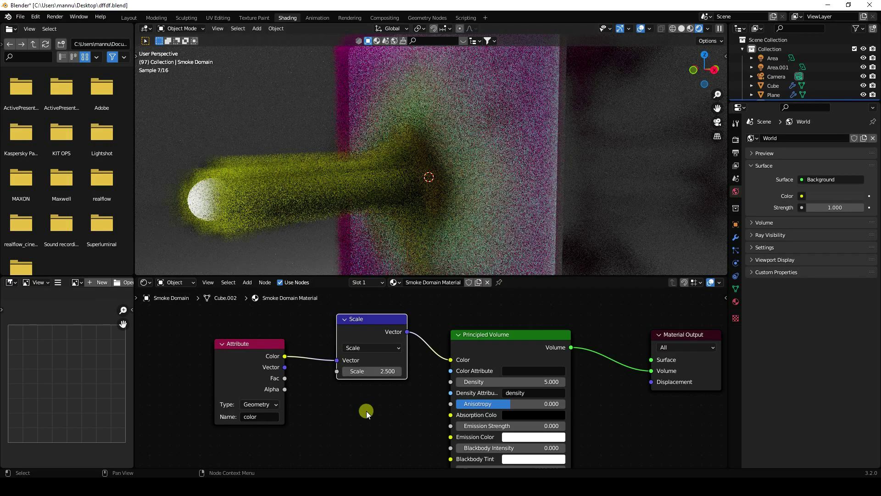
{"action": "middle_click_drag", "start_coordinate": [370, 421], "coordinate": [379, 379]}
Add a second Attribute node below the first and link its Fac to the volume Density
{"action": "left_click", "coordinate": [247, 282]}
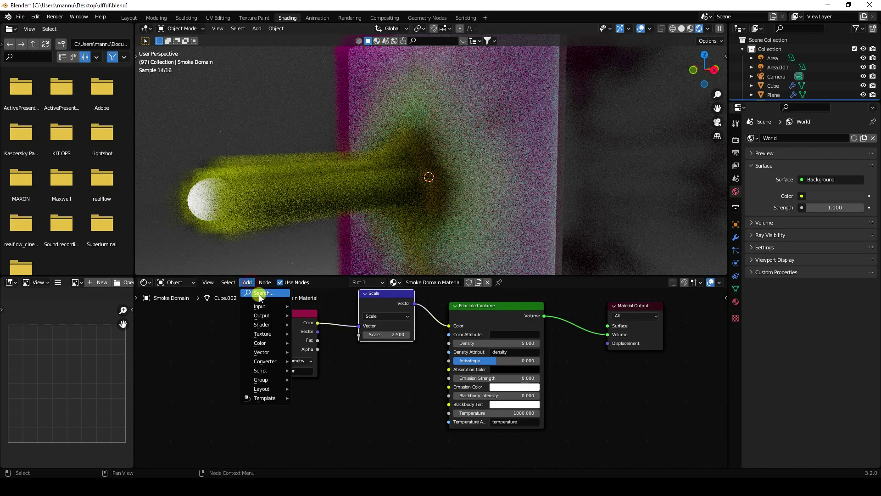
{"action": "left_click", "coordinate": [259, 294]}
{"action": "left_click", "coordinate": [275, 321]}
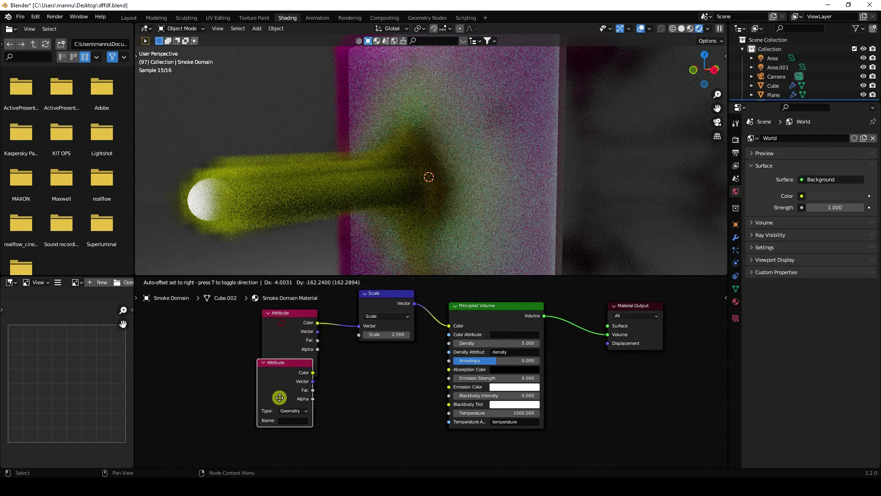
{"action": "left_click", "coordinate": [282, 425]}
{"action": "left_click", "coordinate": [247, 282]}
{"action": "left_click", "coordinate": [357, 410]}
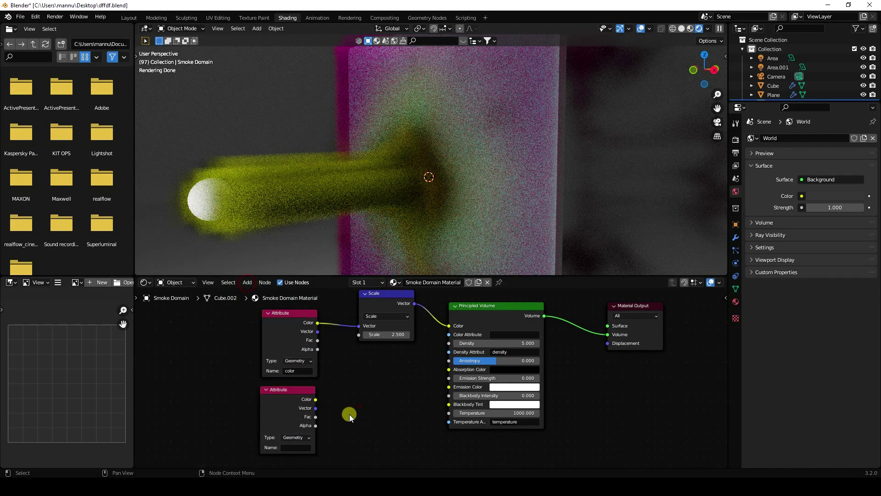
{"action": "scroll", "coordinate": [357, 410], "scroll_direction": "up", "scroll_amount": 2}
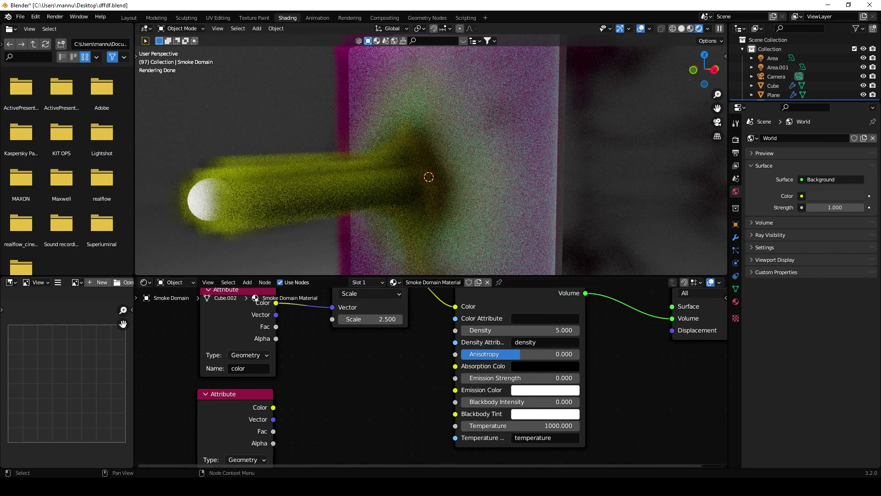
{"action": "left_click_drag", "start_coordinate": [272, 432], "coordinate": [455, 330]}
Insert a Math node set to Multiply by 30 into the Fac–Density link
{"action": "left_click", "coordinate": [247, 282]}
{"action": "left_click", "coordinate": [257, 296]}
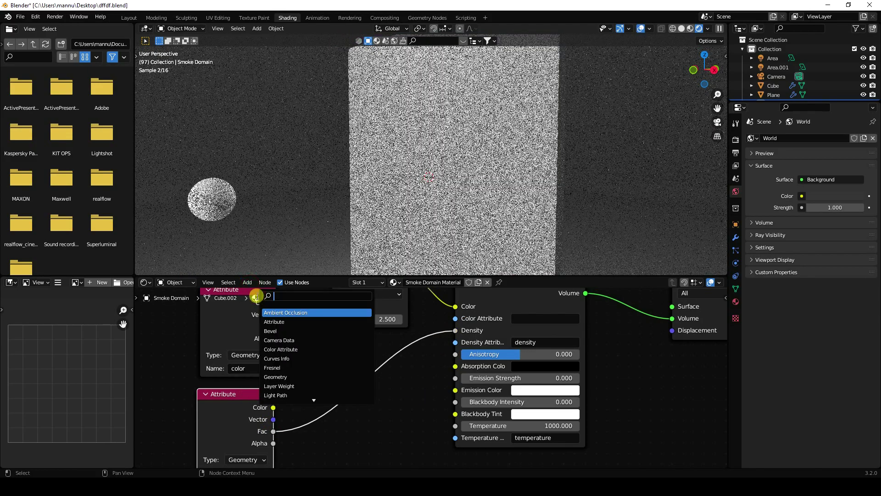
{"action": "type", "text": "math"}
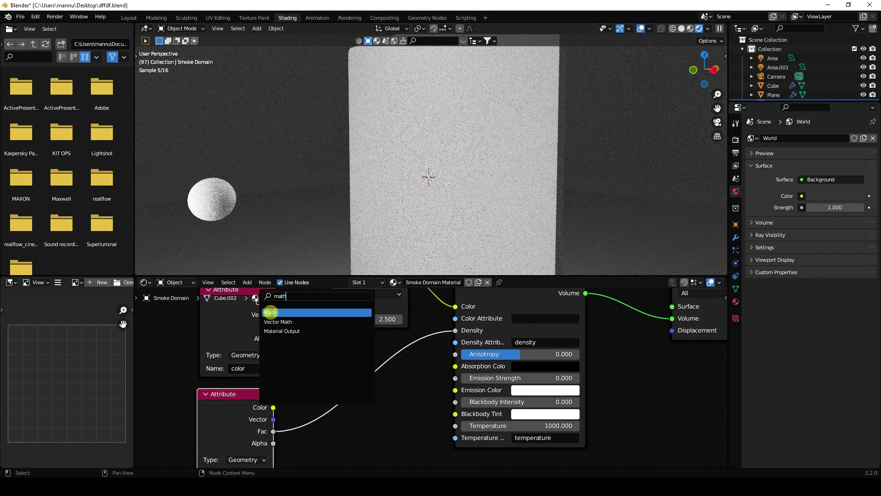
{"action": "left_click", "coordinate": [270, 312]}
{"action": "left_click", "coordinate": [352, 379]}
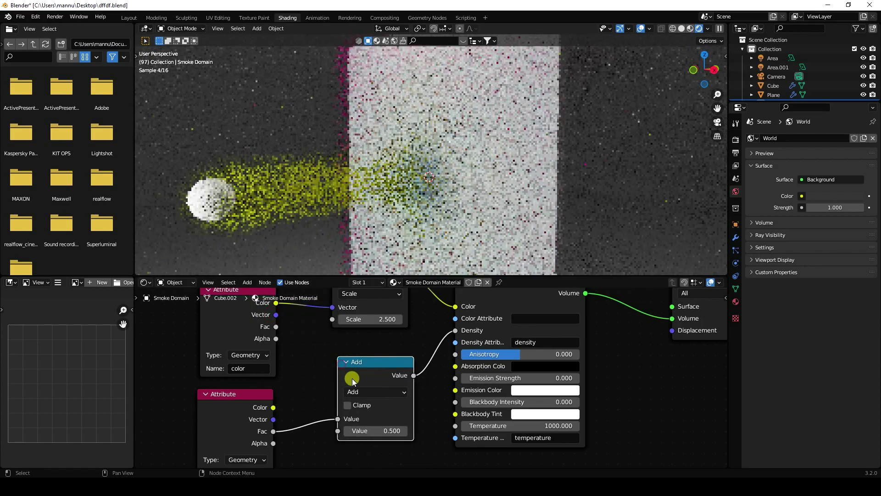
{"action": "left_click", "coordinate": [353, 392]}
{"action": "left_click", "coordinate": [363, 278]}
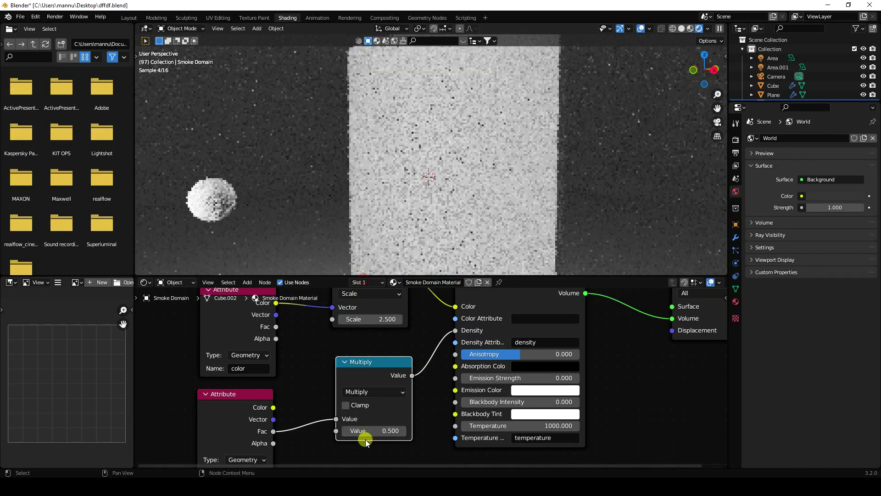
{"action": "left_click", "coordinate": [358, 430]}
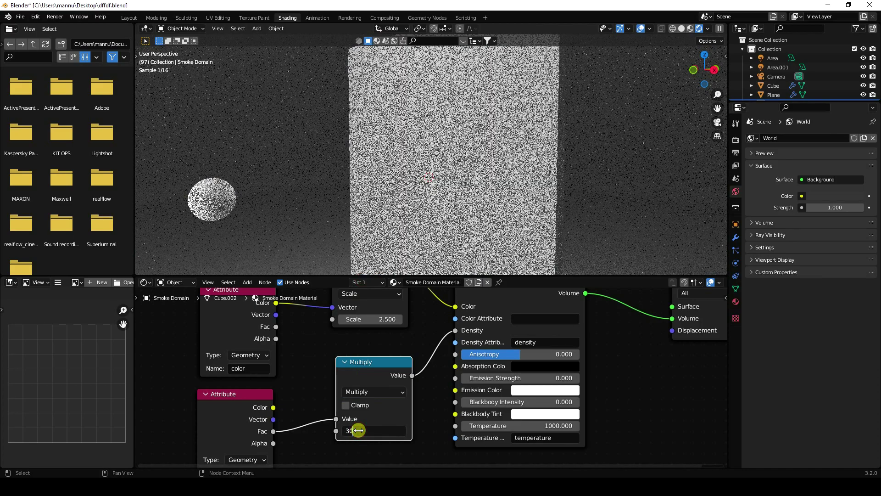
{"action": "type", "text": "30"}
{"action": "key", "text": "Return"}
{"action": "middle_click_drag", "start_coordinate": [318, 417], "coordinate": [336, 376]}
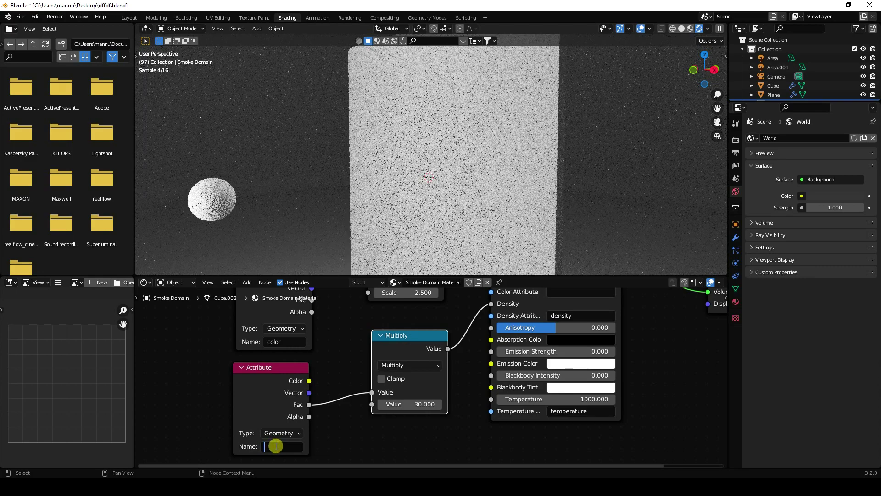
Name the second Attribute node 'density', resize the areas to check the smoke, then select the plane
{"action": "left_click", "coordinate": [276, 446]}
{"action": "type", "text": "den"}
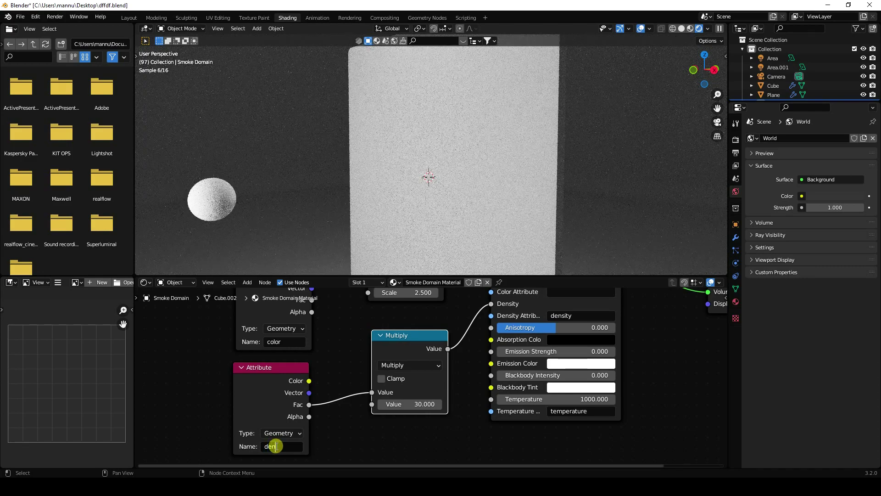
{"action": "type", "text": "sity"}
{"action": "key", "text": "Return"}
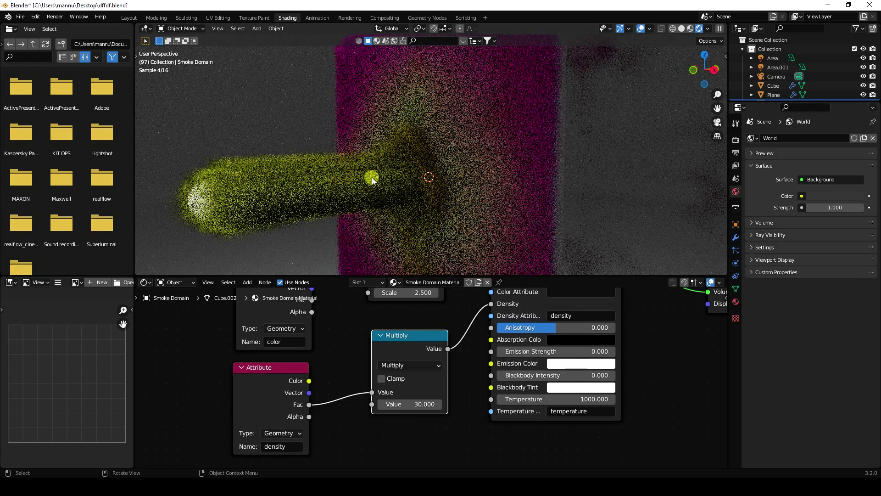
{"action": "left_click_drag", "start_coordinate": [332, 278], "coordinate": [310, 384]}
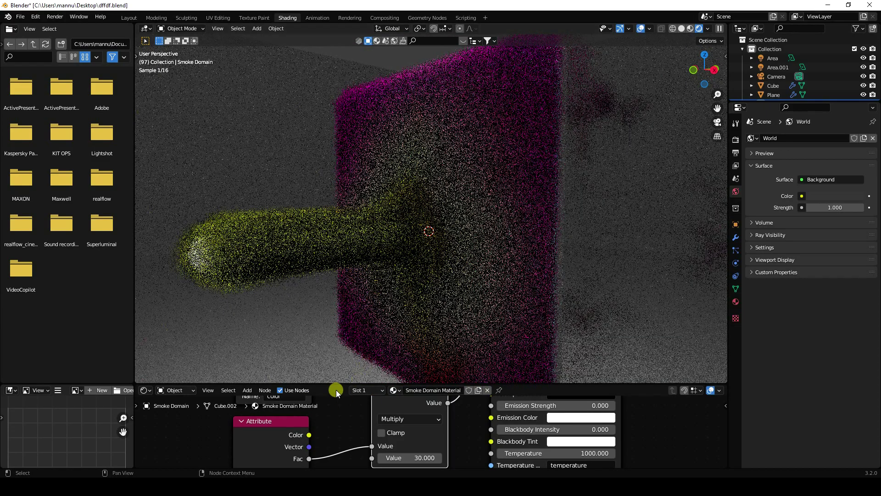
{"action": "left_click_drag", "start_coordinate": [331, 385], "coordinate": [340, 325]}
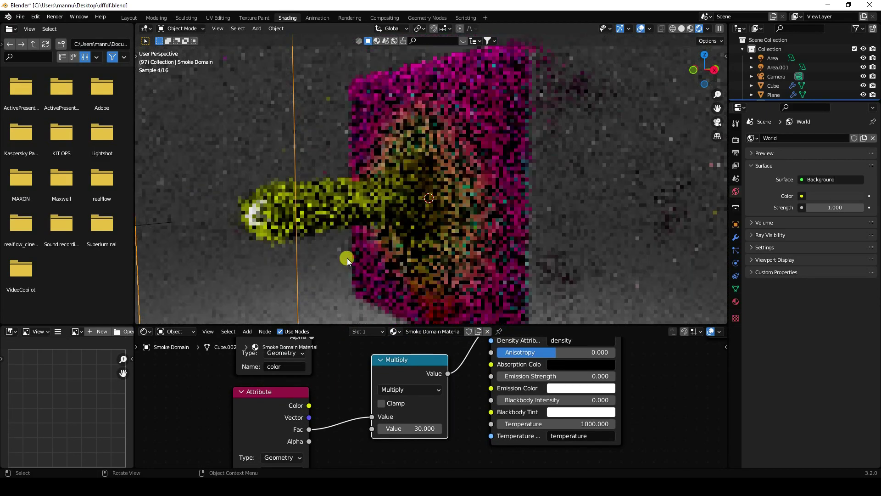
{"action": "left_click", "coordinate": [263, 127]}
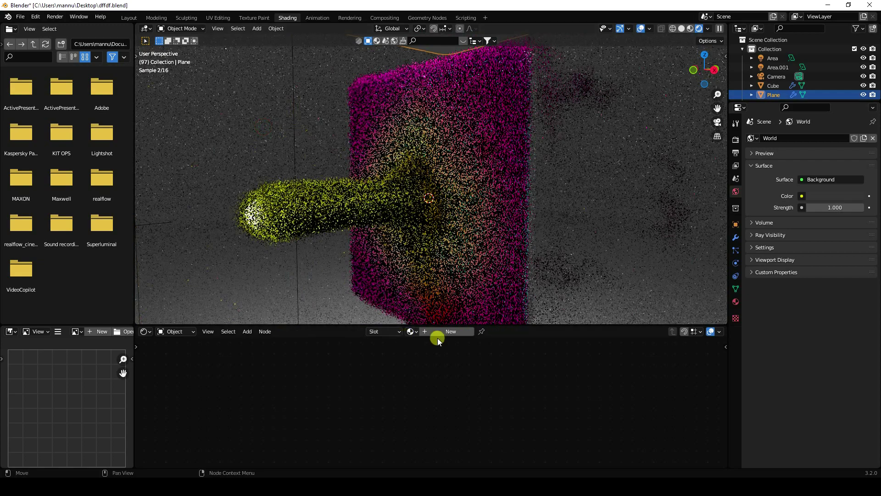
Create a new material for the plane with a black base colour
{"action": "left_click", "coordinate": [436, 335]}
{"action": "scroll", "coordinate": [431, 451], "scroll_direction": "down", "scroll_amount": 2}
{"action": "left_click", "coordinate": [357, 388]}
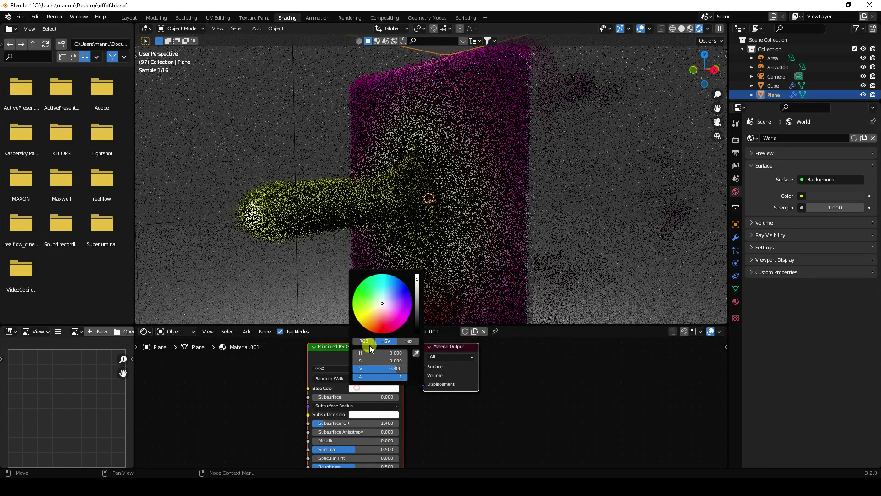
{"action": "left_click_drag", "start_coordinate": [417, 289], "coordinate": [417, 324]}
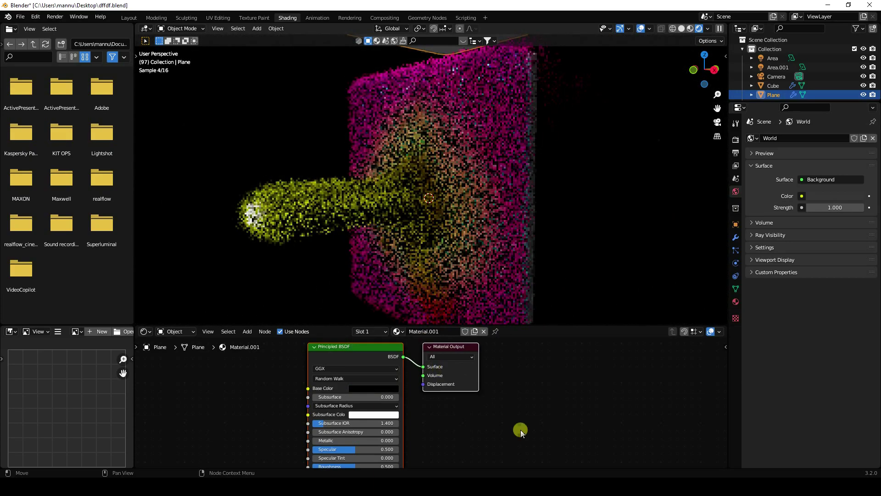
{"action": "middle_click_drag", "start_coordinate": [521, 429], "coordinate": [537, 401]}
Set the plane material's Metallic to 0.5 and Roughness to 0.8
{"action": "left_click", "coordinate": [376, 389]}
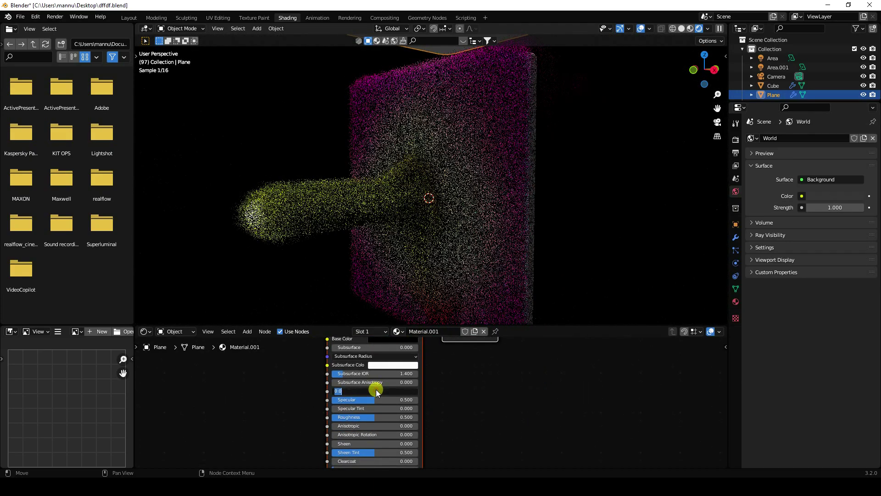
{"action": "type", "text": "0.5"}
{"action": "key", "text": "Return"}
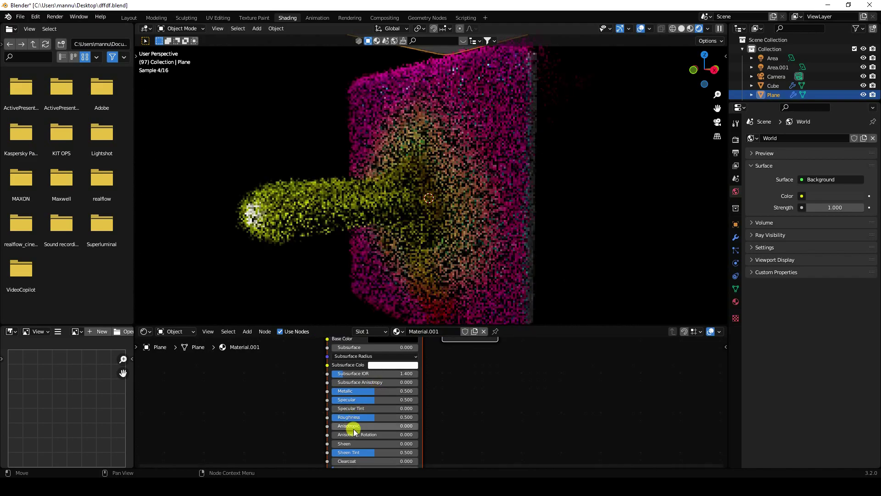
{"action": "scroll", "coordinate": [456, 429], "scroll_direction": "down", "scroll_amount": 2, "text": "shift"}
{"action": "left_click", "coordinate": [359, 401]}
{"action": "type", "text": "0"}
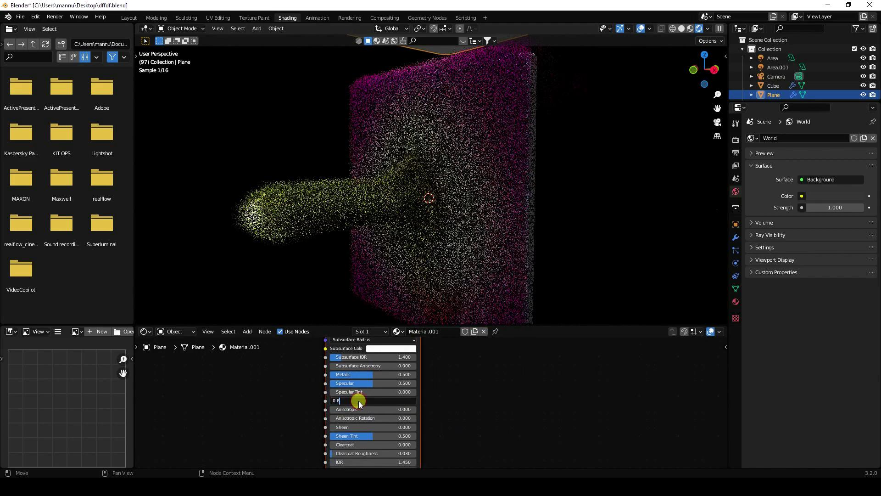
{"action": "type", "text": ".8"}
{"action": "key", "text": "Return"}
{"action": "middle_click_drag", "start_coordinate": [585, 353], "coordinate": [540, 371]}
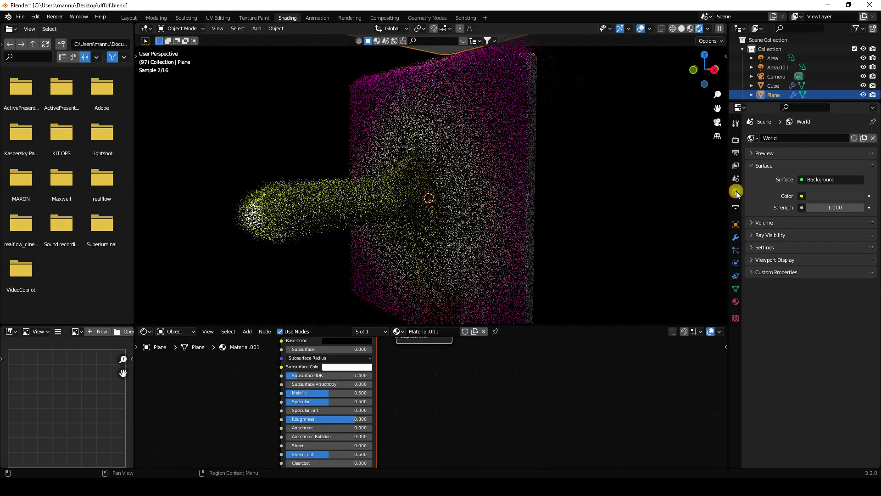
Drive the world colour with an Environment Texture using brown_photostudio_01_8k.exr
{"action": "left_click", "coordinate": [802, 196]}
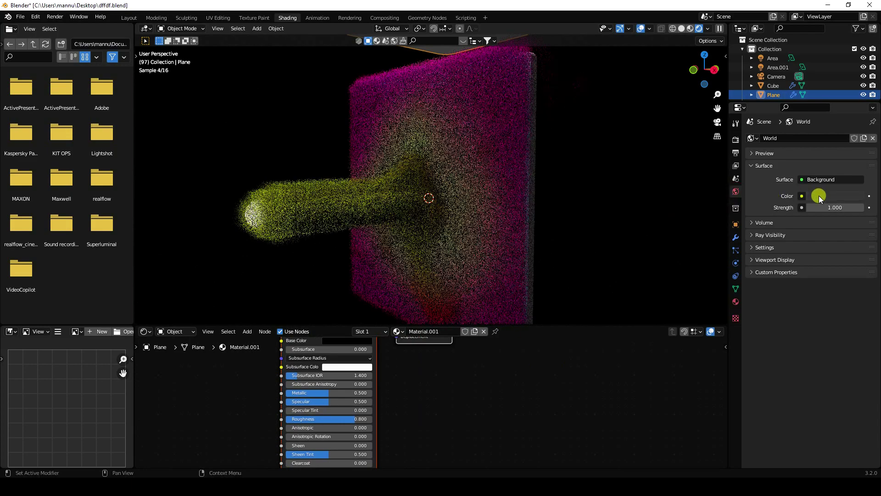
{"action": "left_click", "coordinate": [803, 196]}
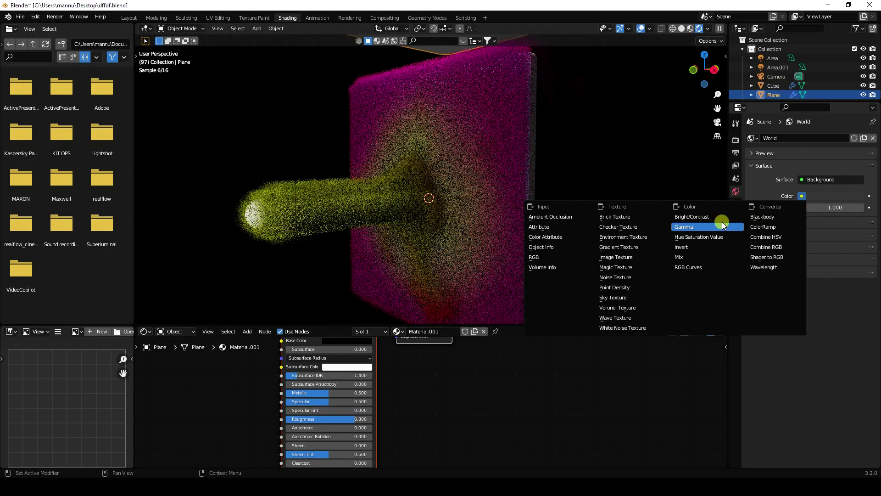
{"action": "left_click", "coordinate": [637, 236]}
{"action": "left_click", "coordinate": [847, 207]}
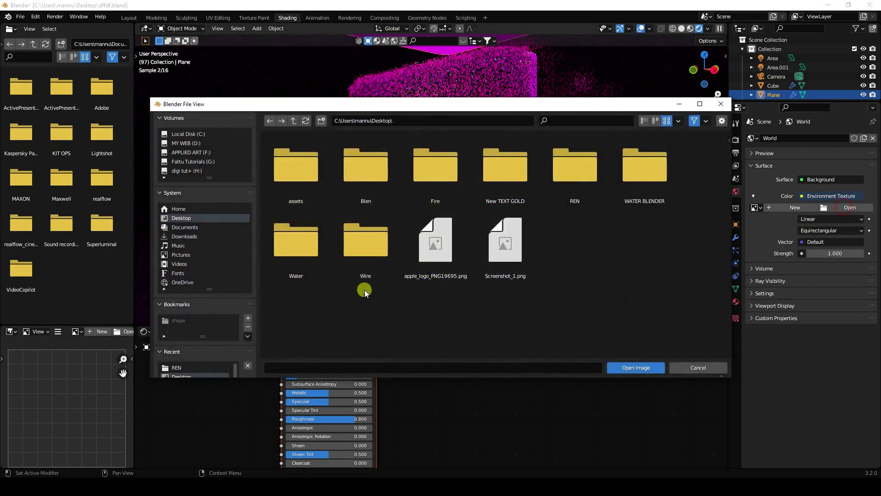
{"action": "scroll", "coordinate": [189, 352], "scroll_direction": "down", "scroll_amount": 1}
{"action": "left_click", "coordinate": [186, 367]}
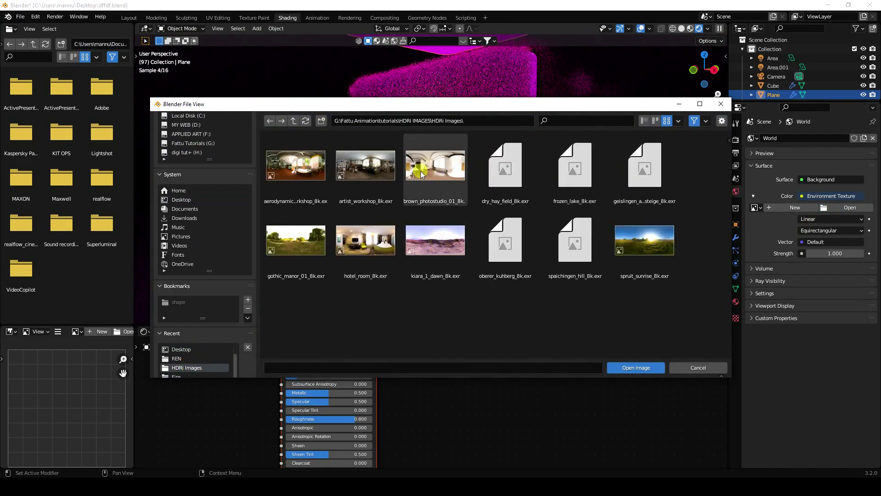
{"action": "left_click", "coordinate": [464, 162]}
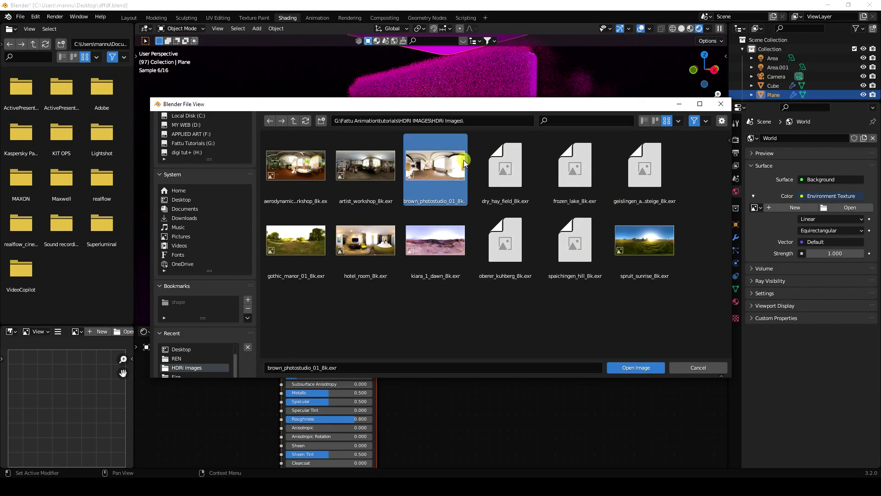
{"action": "left_click", "coordinate": [626, 368]}
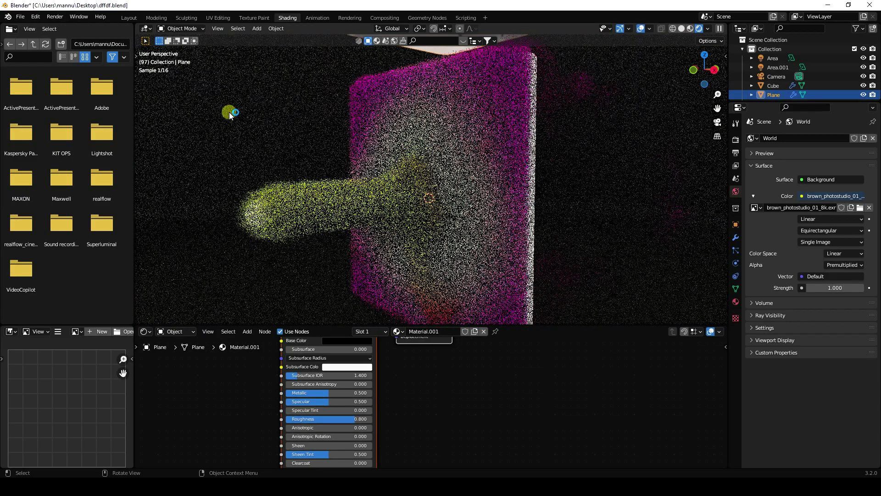
Save the blend file dffdf.blend
{"action": "left_click", "coordinate": [20, 16]}
{"action": "left_click", "coordinate": [40, 77]}
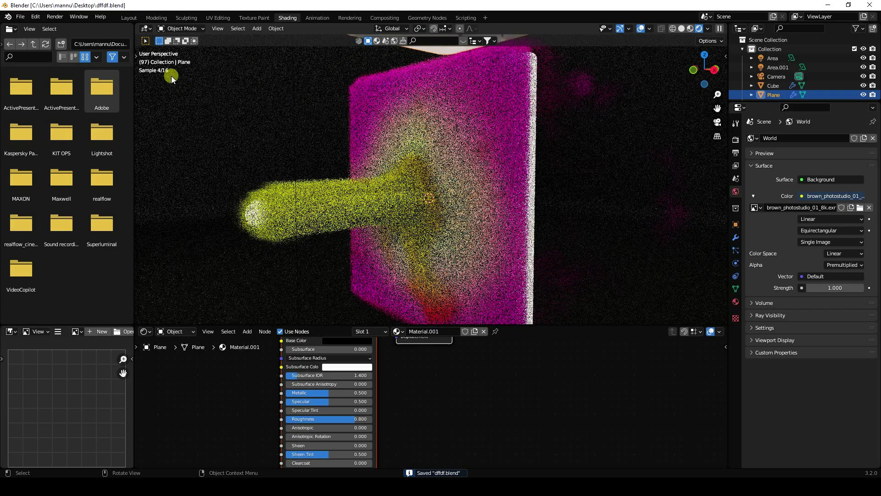
{"action": "left_click", "coordinate": [128, 19]}
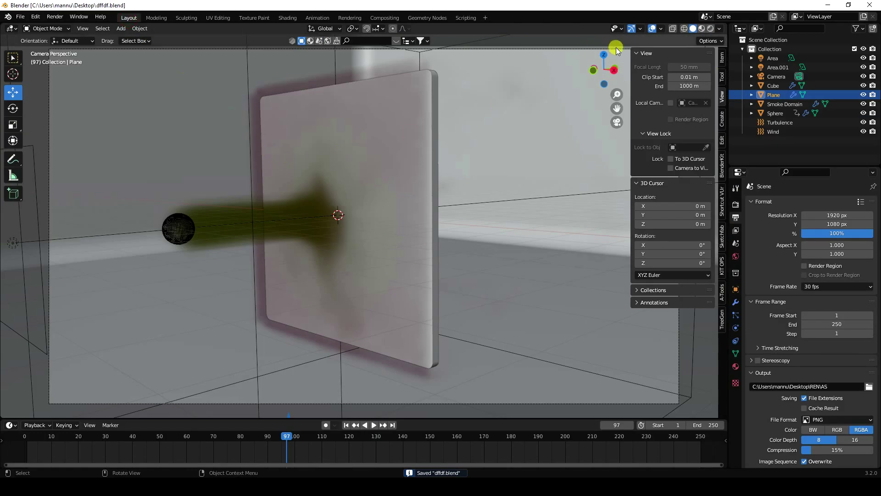
Preview the coloured smoke in Rendered shading without the sidebar, then return to frame 1 in Solid shading
{"action": "left_click", "coordinate": [711, 28]}
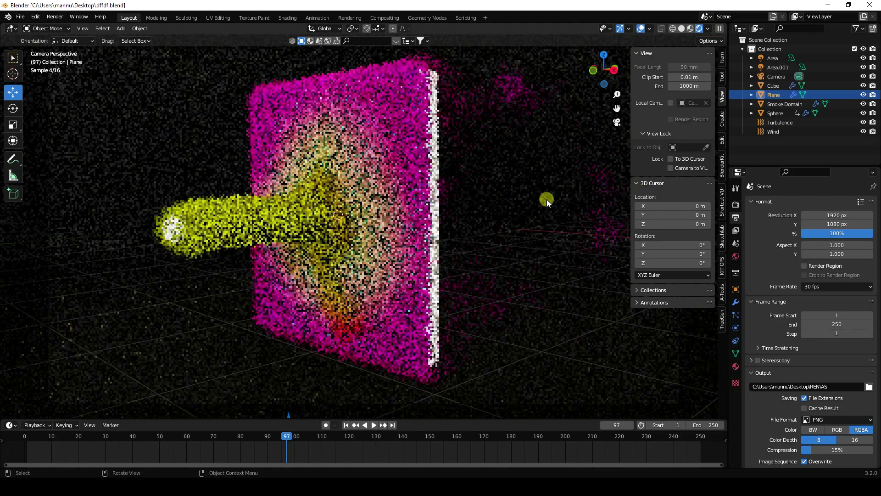
{"action": "key", "text": "n"}
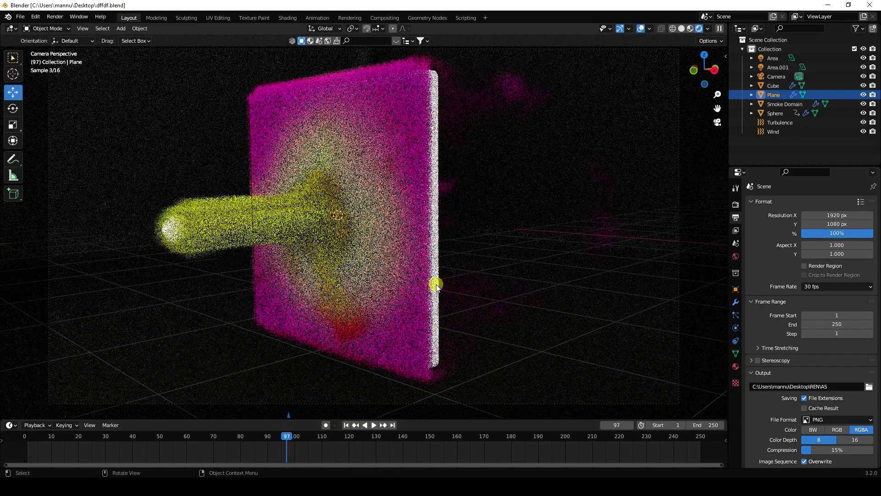
{"action": "left_click", "coordinate": [346, 424]}
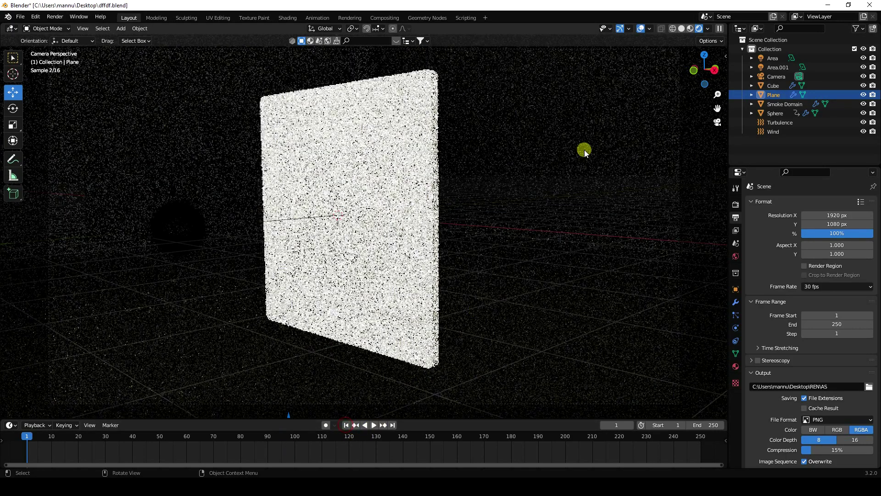
{"action": "left_click", "coordinate": [682, 29]}
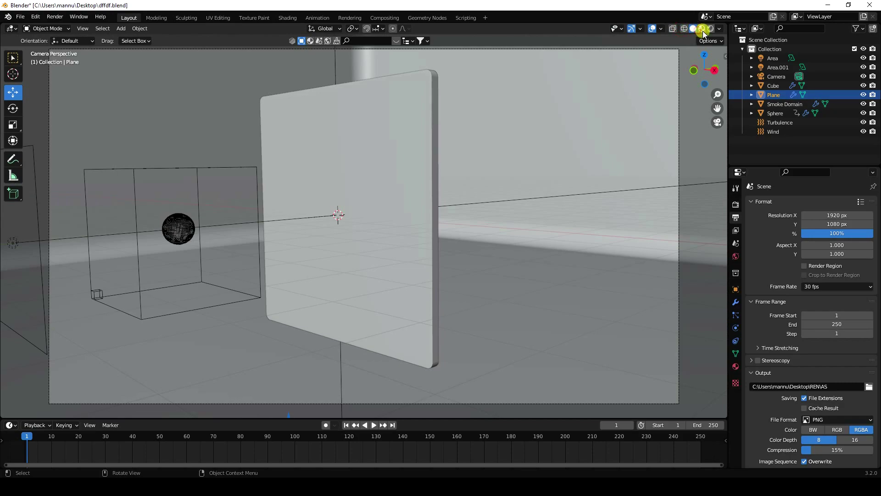
Select the Smoke Domain and free all of its cached bake
{"action": "left_click", "coordinate": [784, 103]}
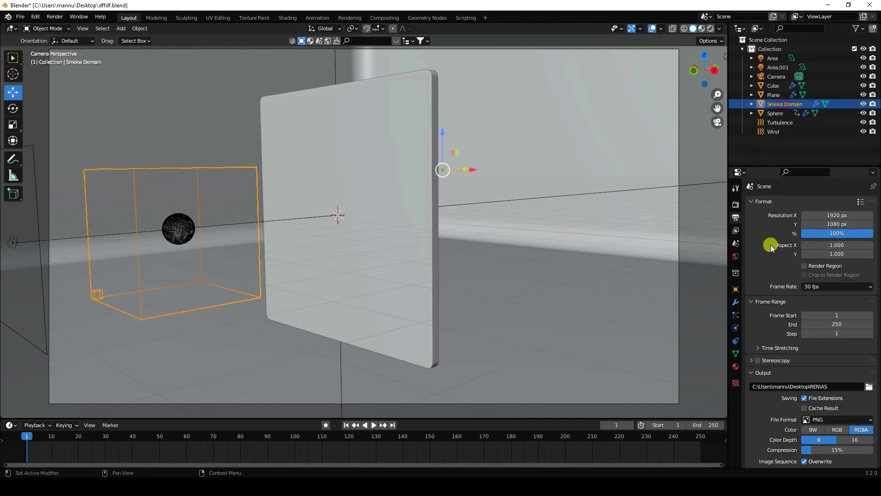
{"action": "left_click", "coordinate": [736, 327]}
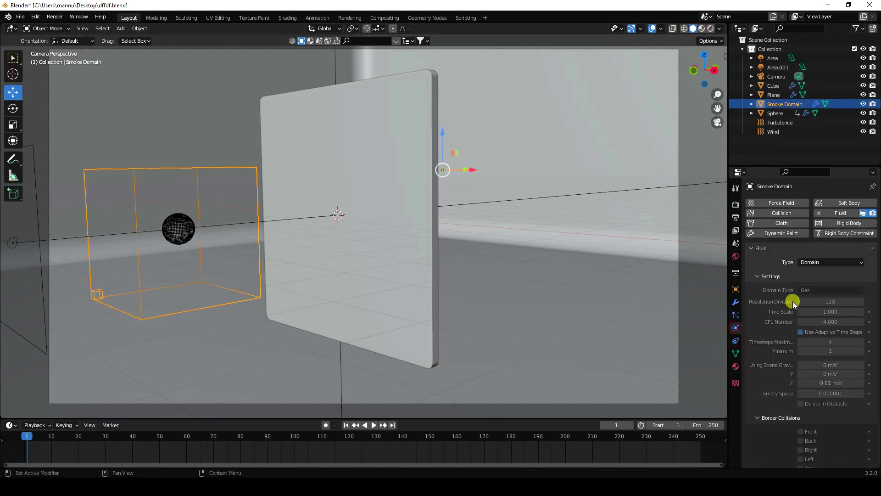
{"action": "scroll", "coordinate": [810, 300], "scroll_direction": "down", "scroll_amount": 12}
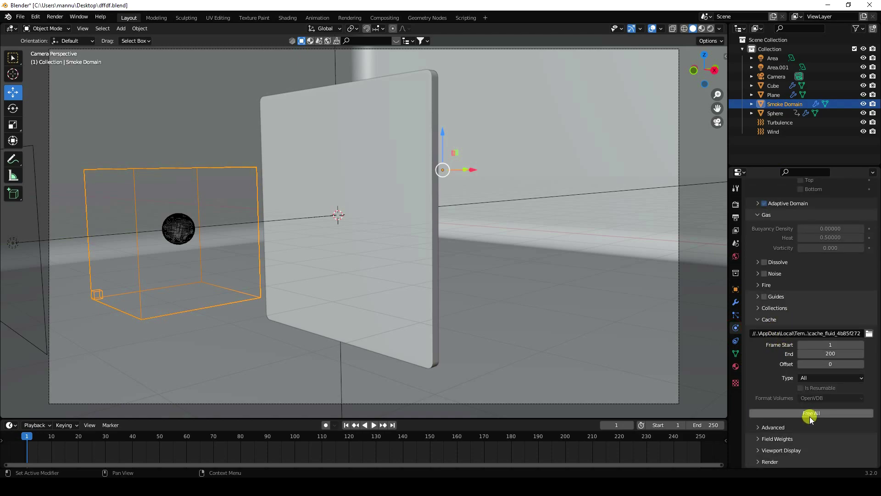
{"action": "left_click", "coordinate": [810, 414]}
Set the domain's Resolution Divisions to 256 and start Bake All
{"action": "scroll", "coordinate": [795, 412], "scroll_direction": "up", "scroll_amount": 12}
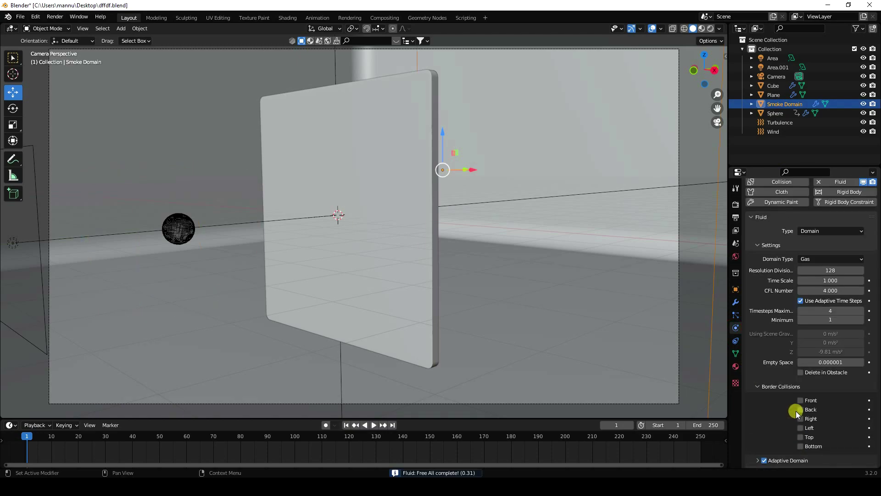
{"action": "left_click", "coordinate": [820, 303]}
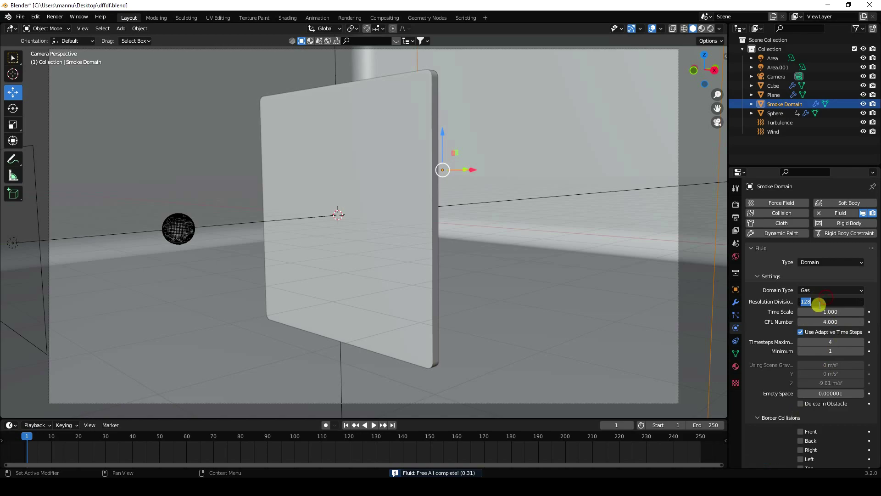
{"action": "type", "text": "256"}
{"action": "key", "text": "Return"}
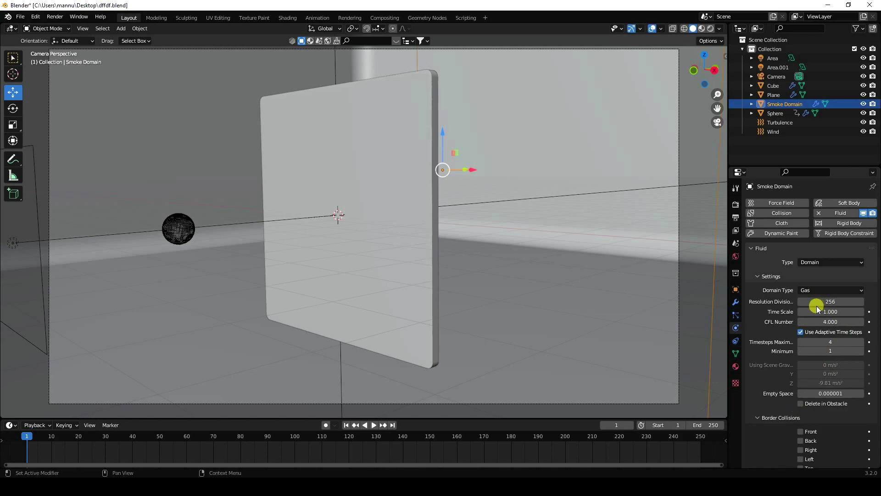
{"action": "scroll", "coordinate": [768, 376], "scroll_direction": "down", "scroll_amount": 12}
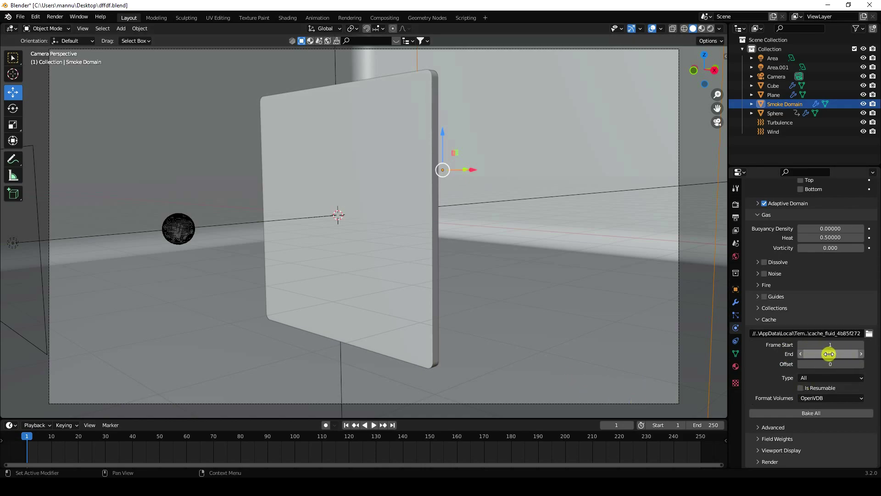
{"action": "left_click", "coordinate": [810, 414]}
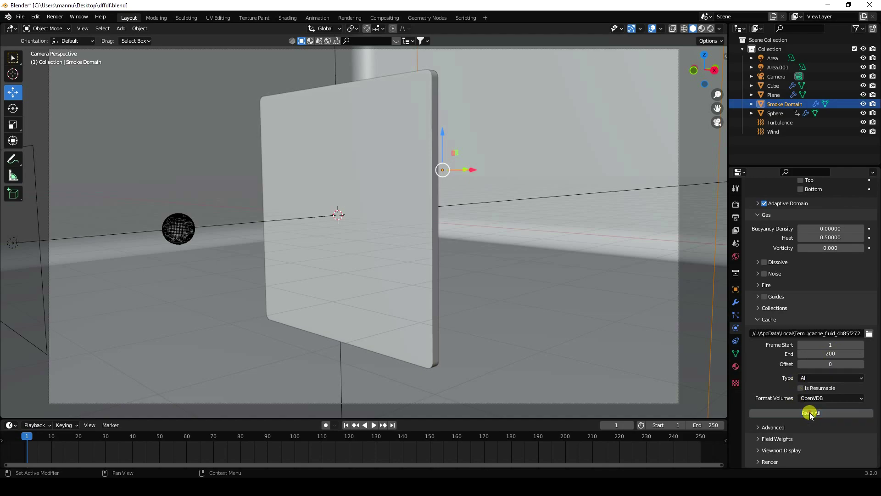